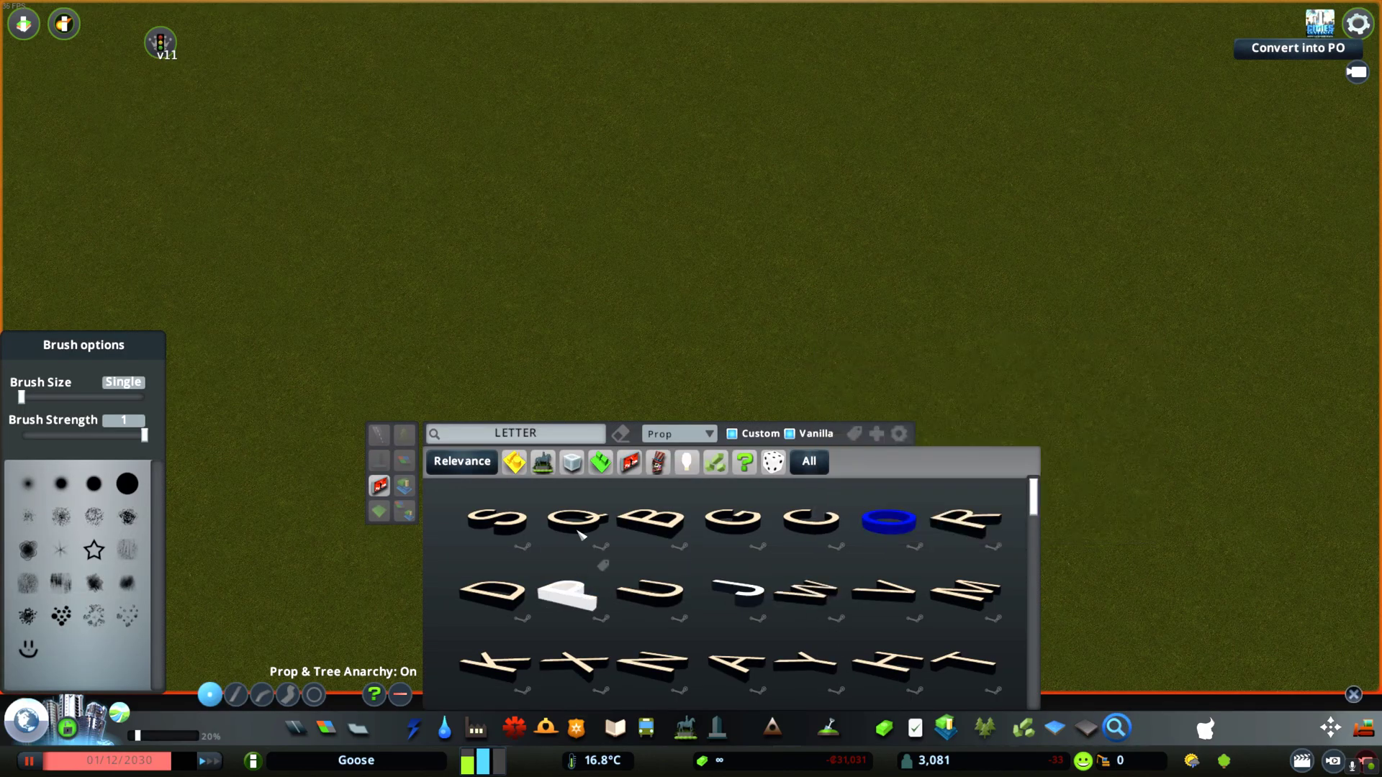
- Convert the letter P prop into a procedural object with the default texture, rotate it upright and place it on the grass
left_click(569, 593)
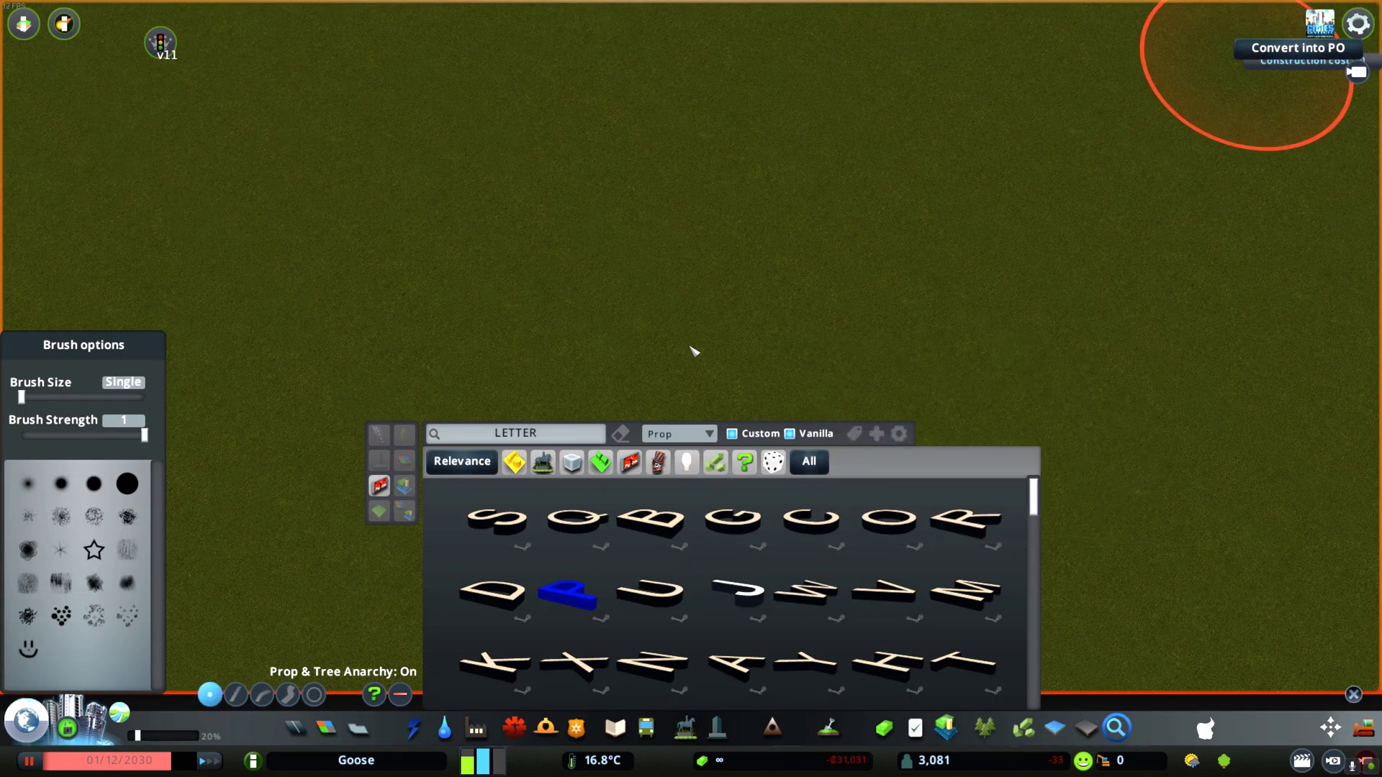
left_click(1260, 60)
left_click(216, 148)
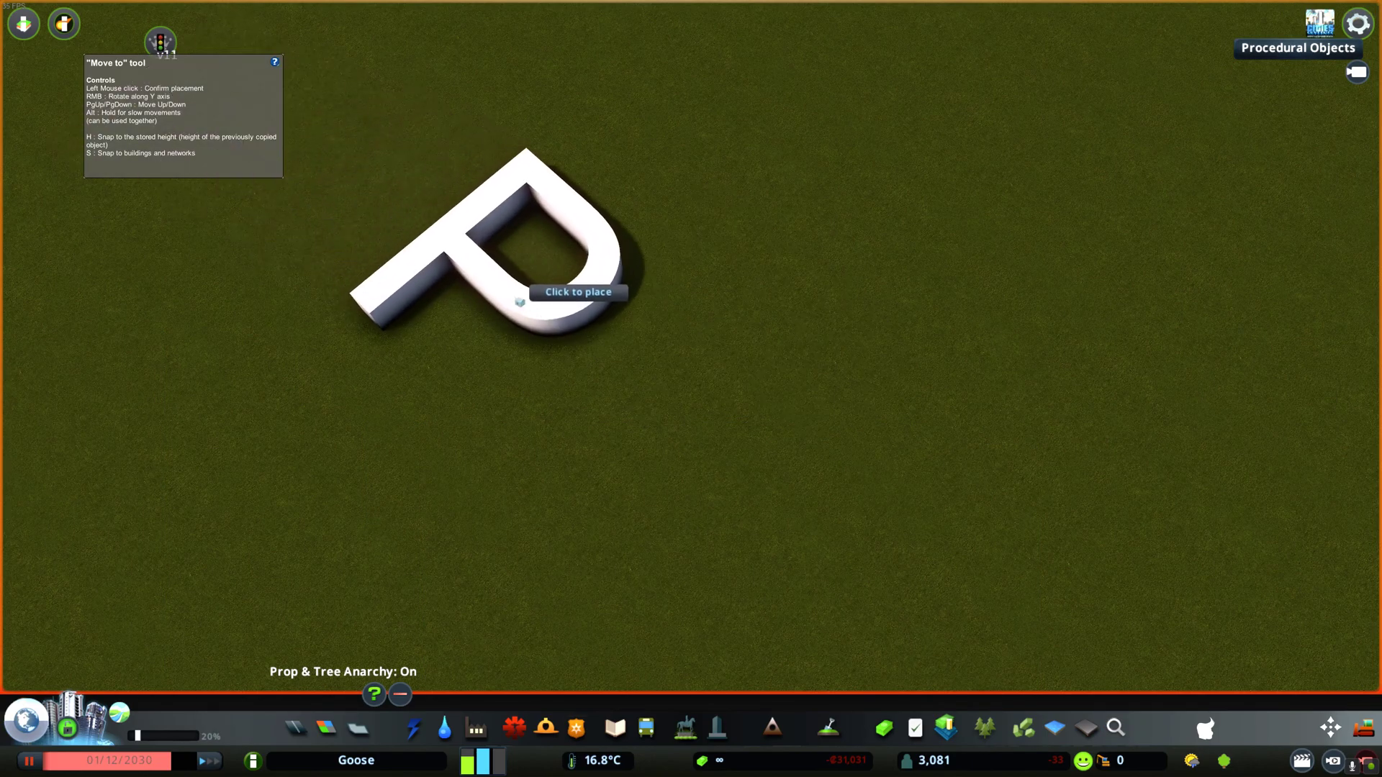
right_click(519, 303)
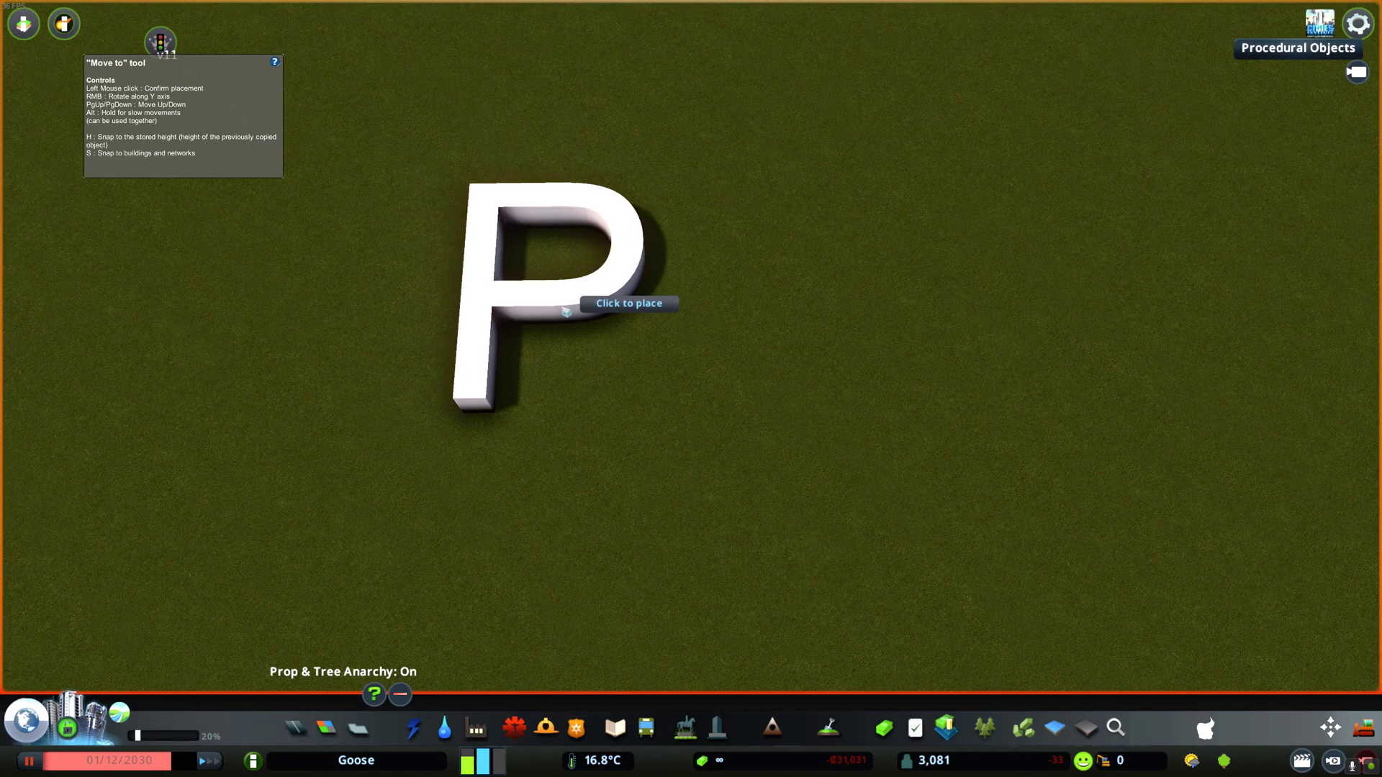
left_click(566, 311)
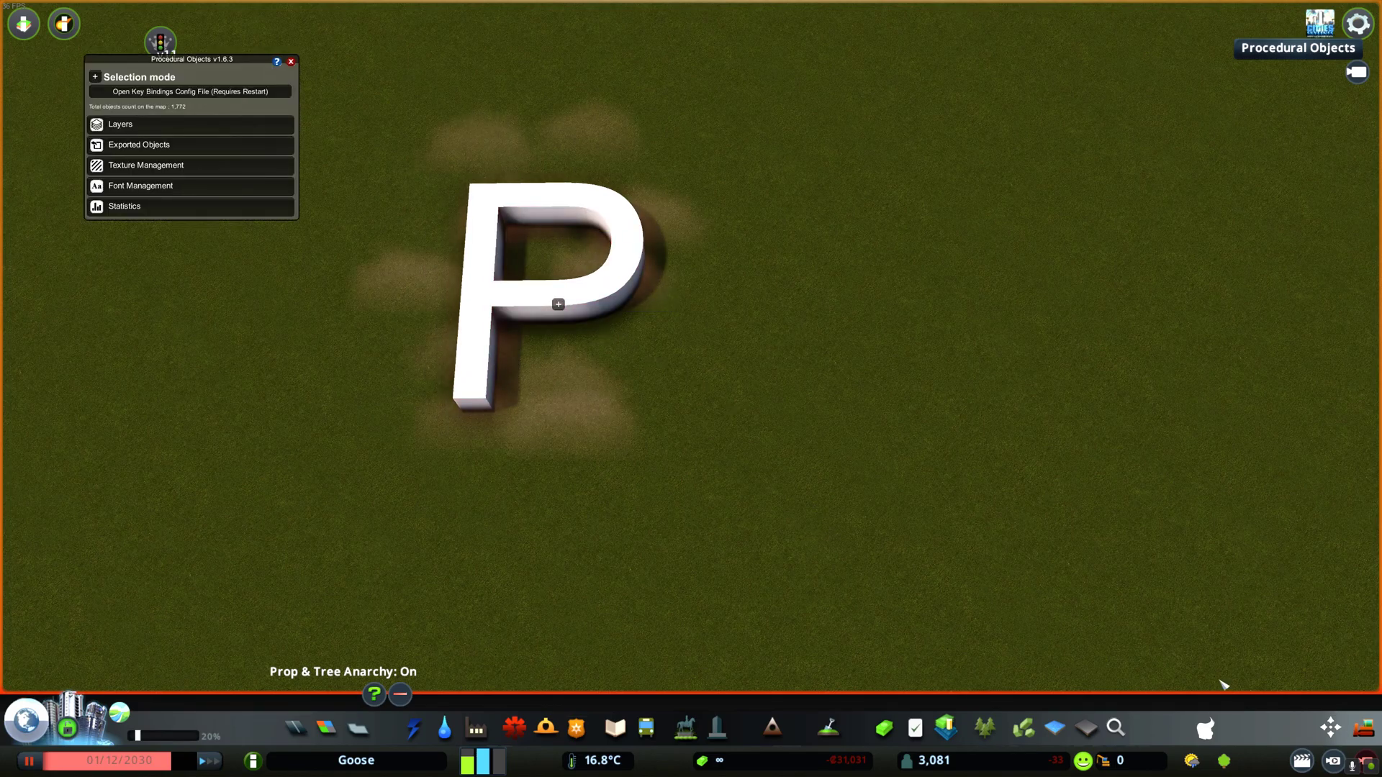
- Convert the letter O prop into a procedural object with the default texture and place it just after the P to spell PO
left_click(1117, 728)
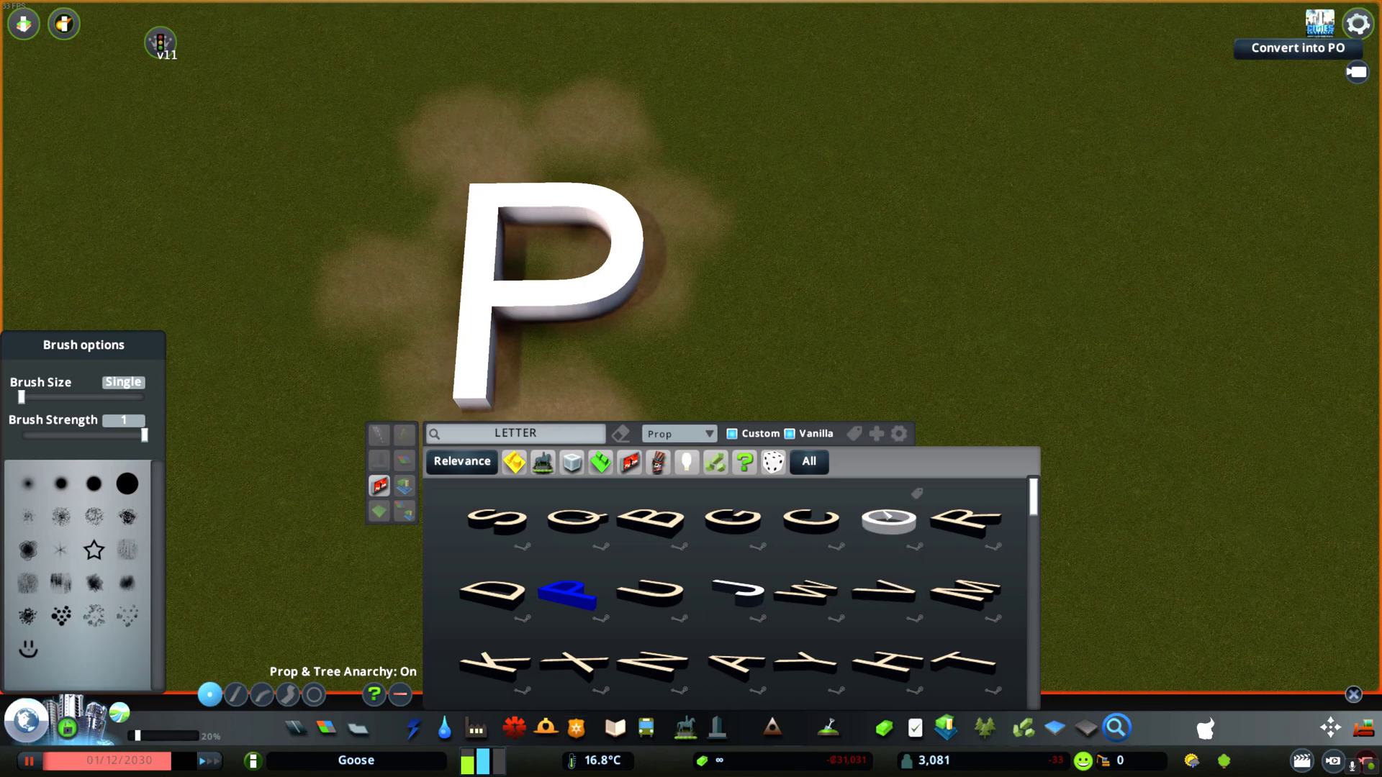
left_click(889, 519)
left_click(1298, 47)
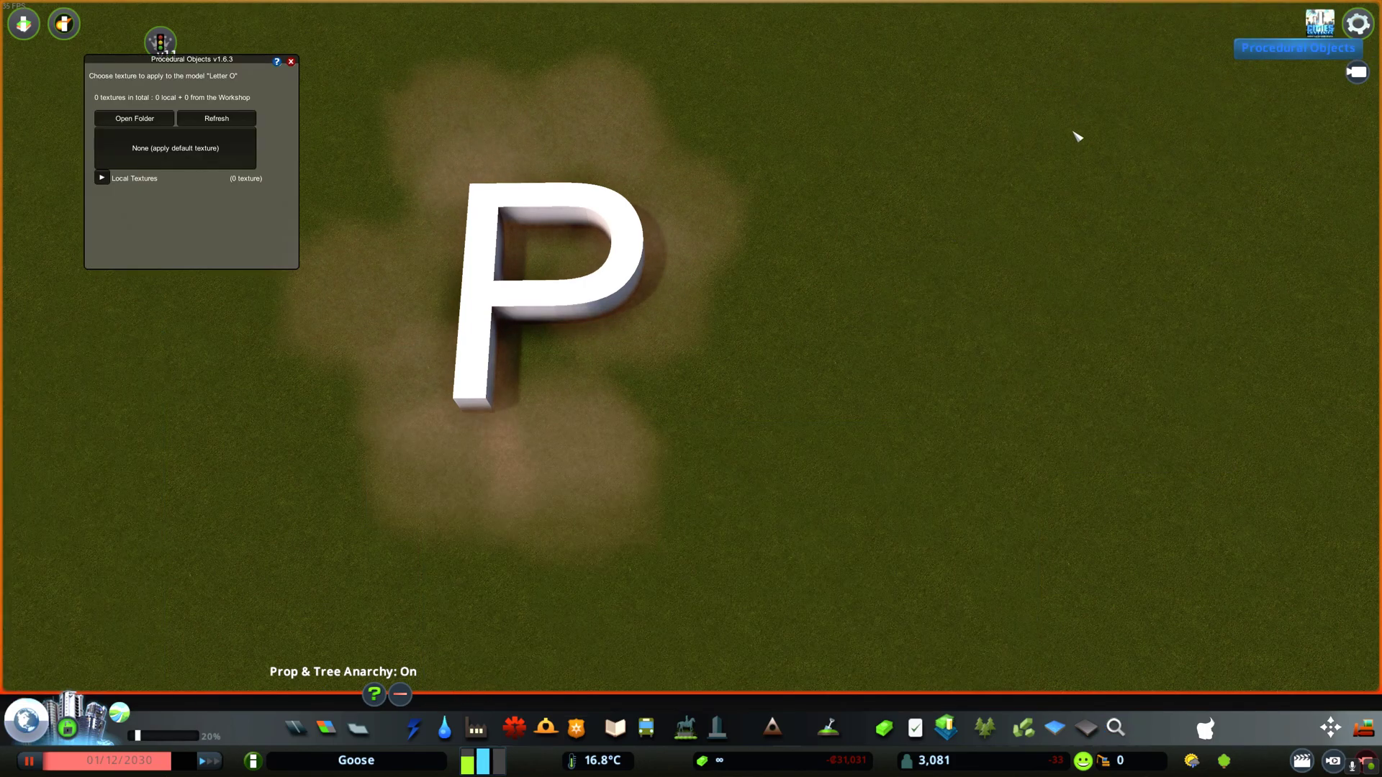
left_click(175, 149)
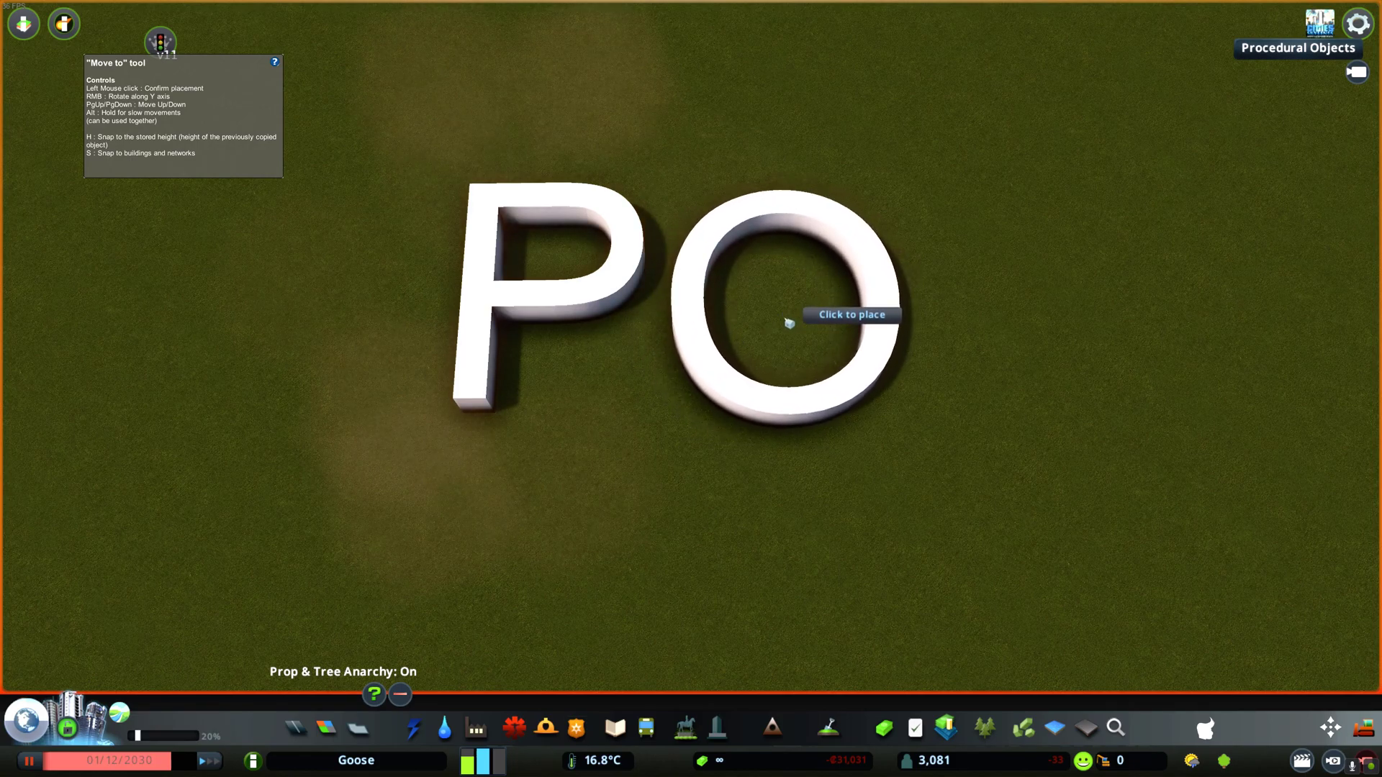
left_click(788, 317)
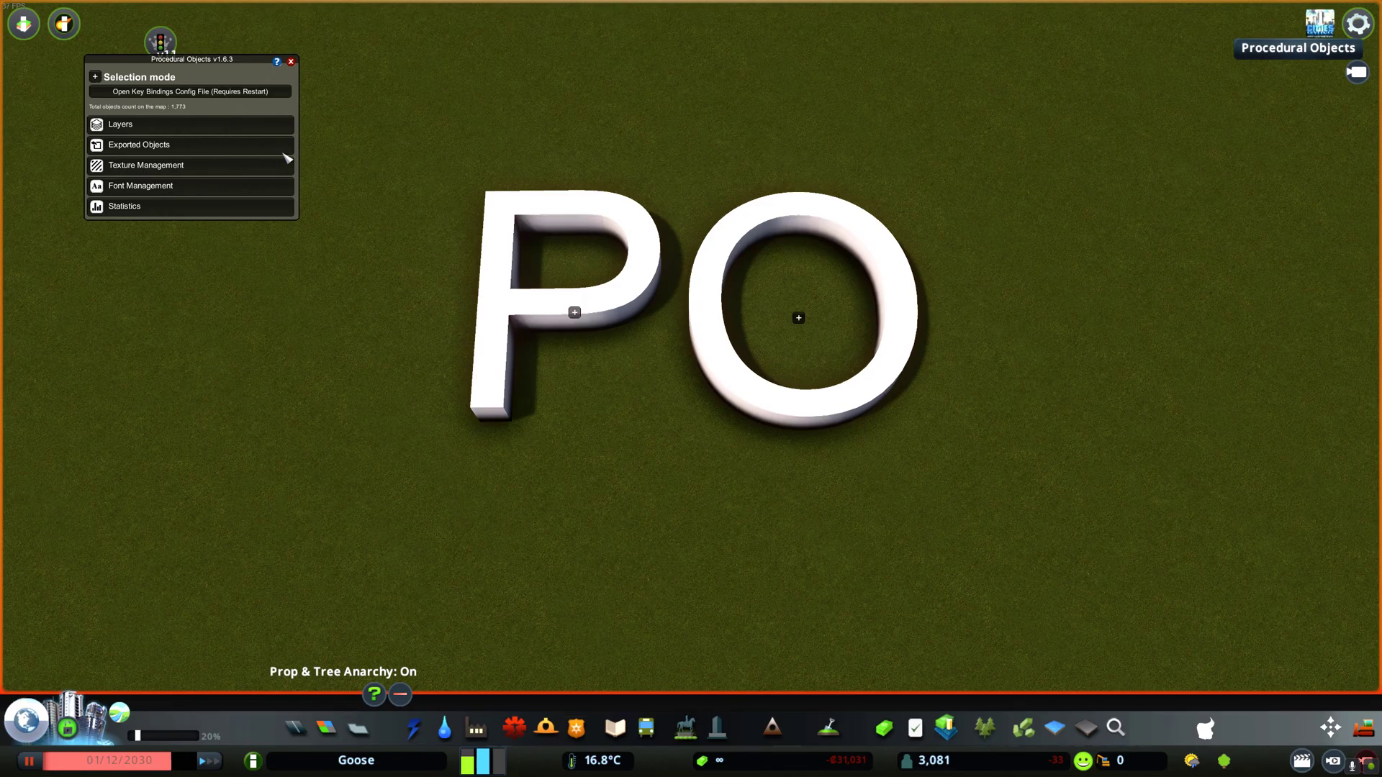
- Assign the letter O to the Decals layer, and hide and show that layer to test its visibility
left_click(222, 131)
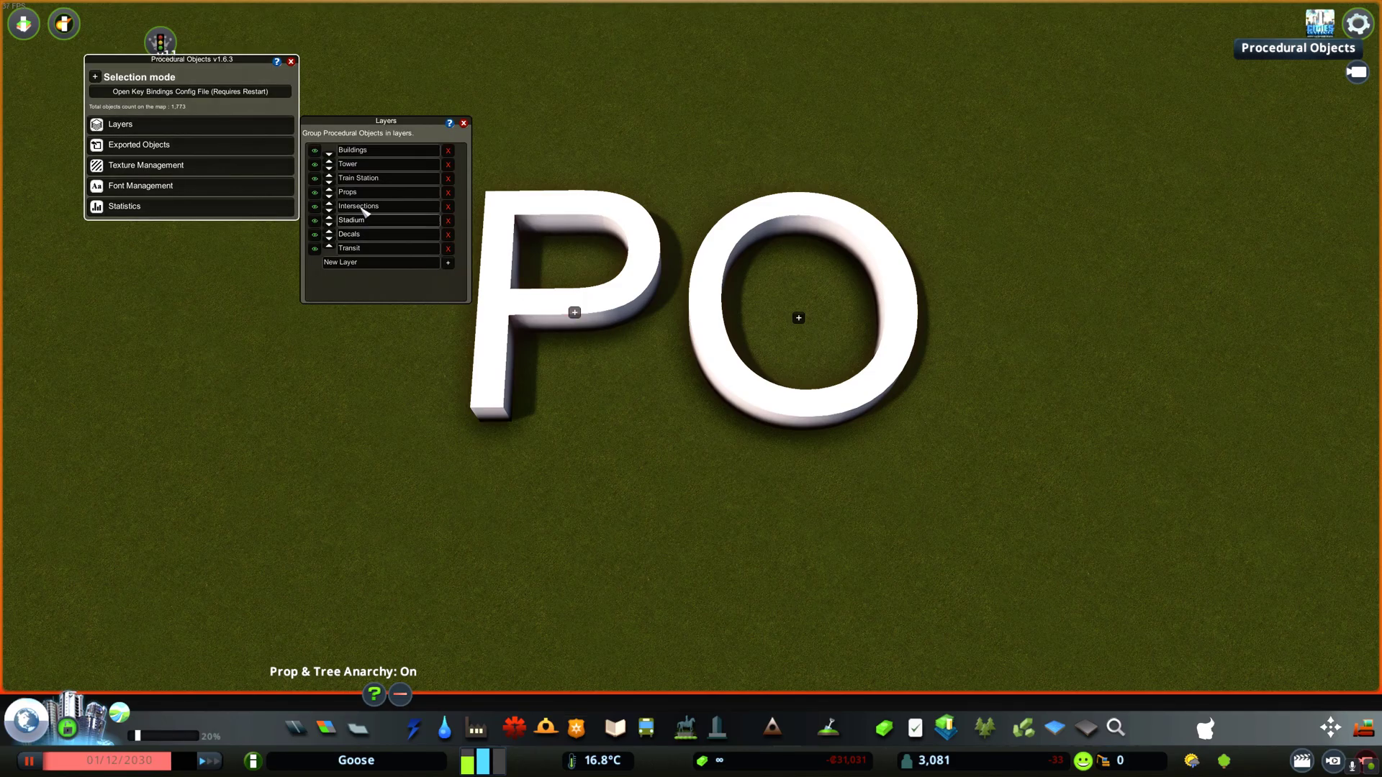
left_click(799, 318)
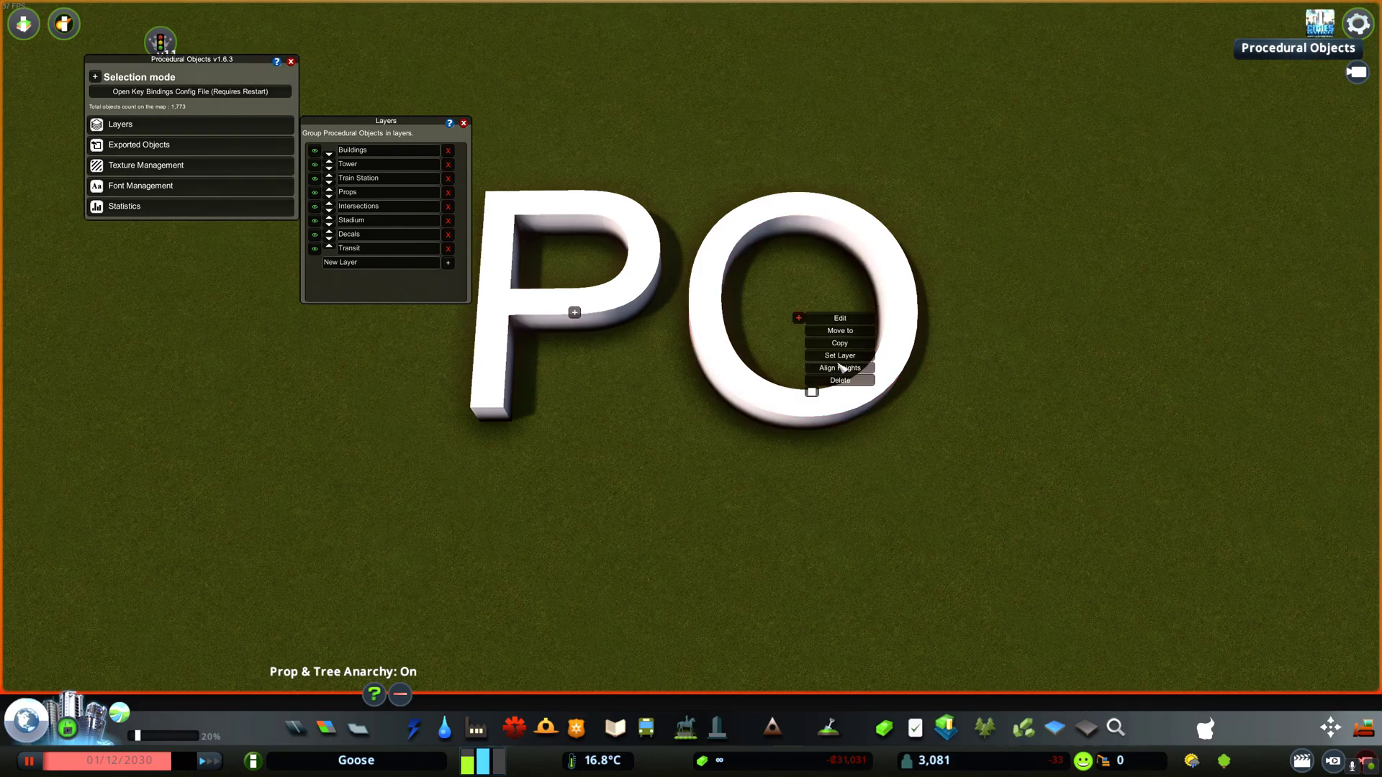
left_click(838, 356)
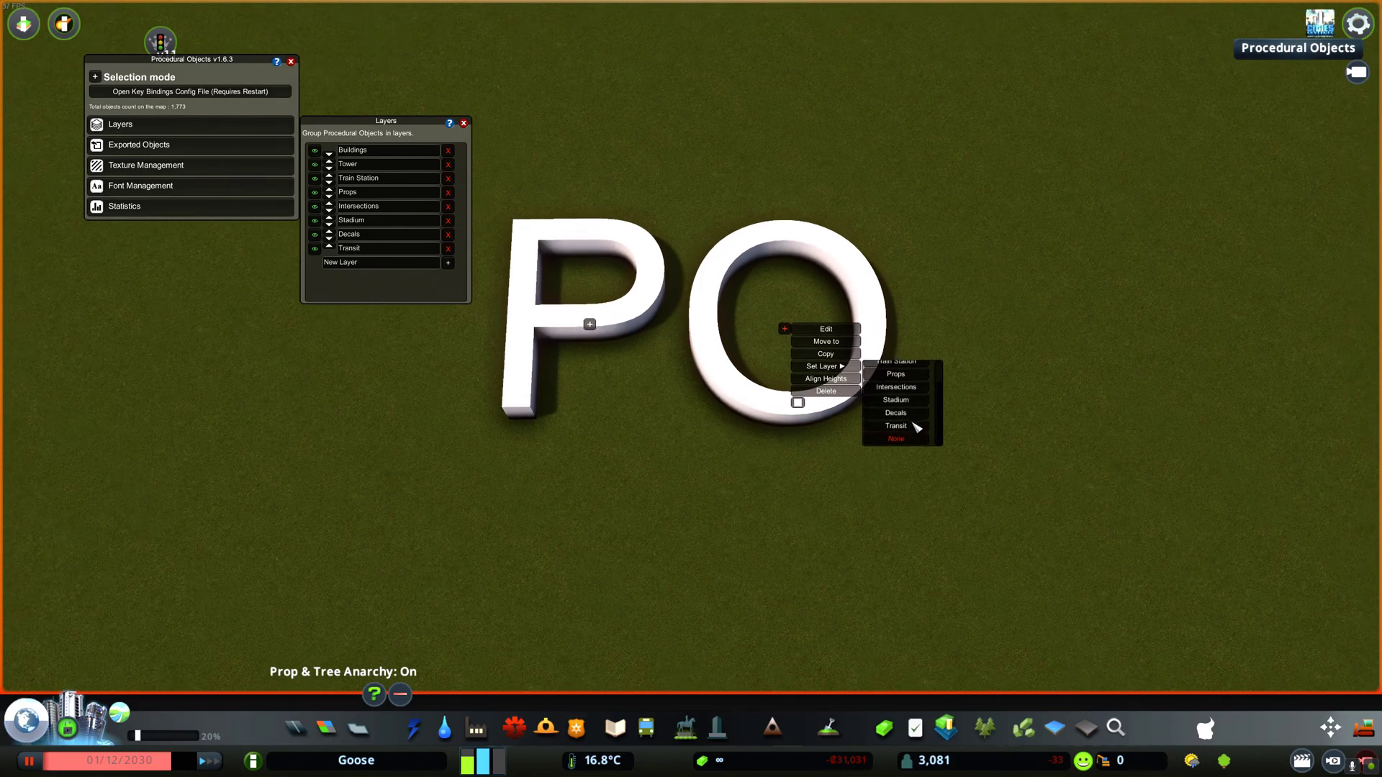
left_click(315, 236)
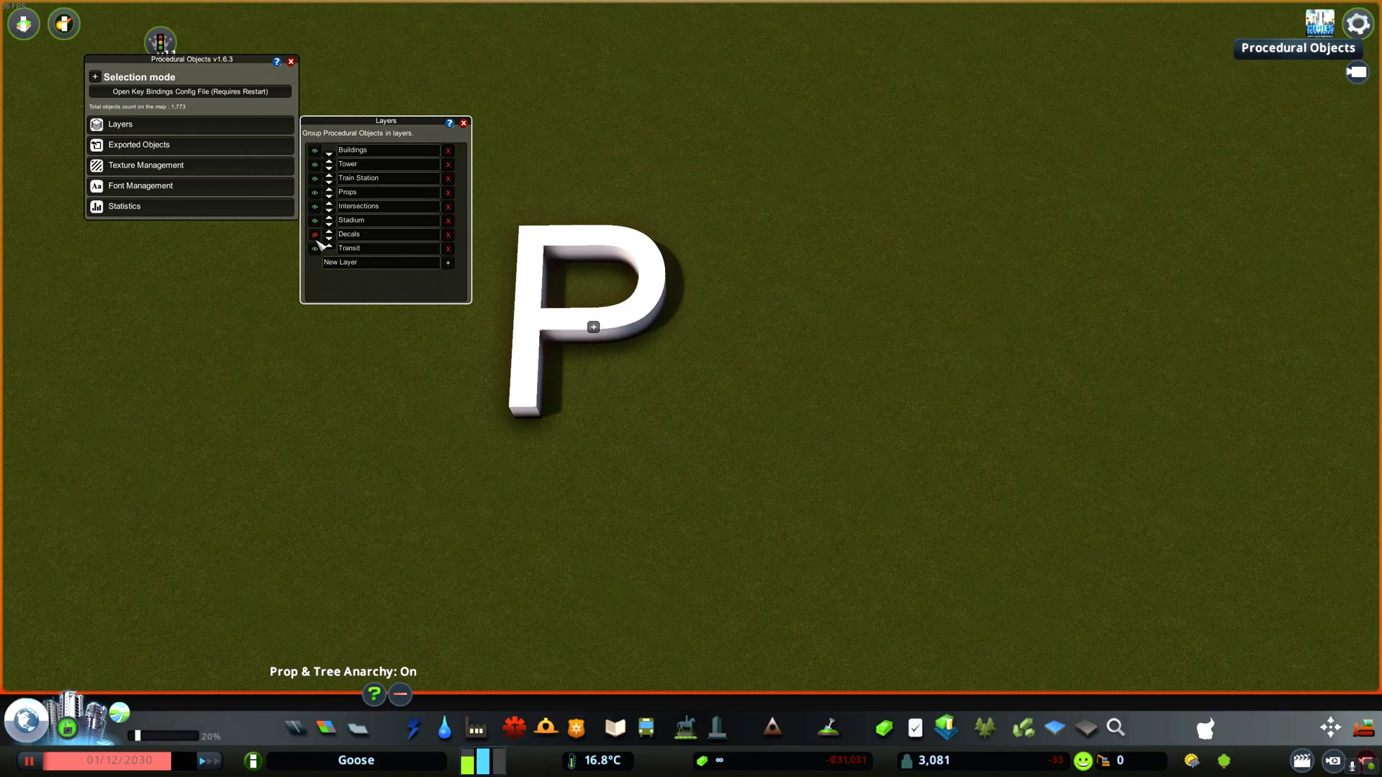
left_click(315, 236)
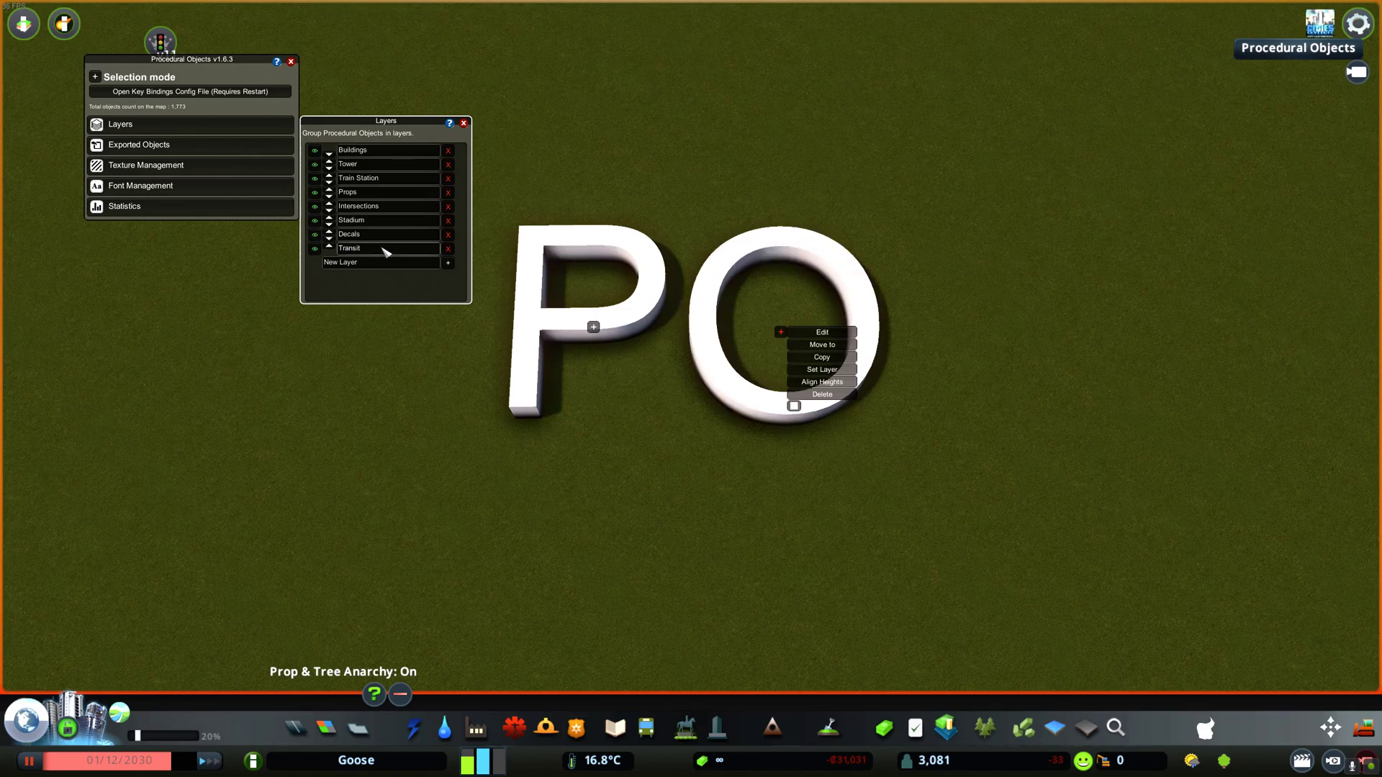
- Examine the texture management, the installed fonts and the procedural object statistics, and close these windows along with the layer list
left_click(191, 167)
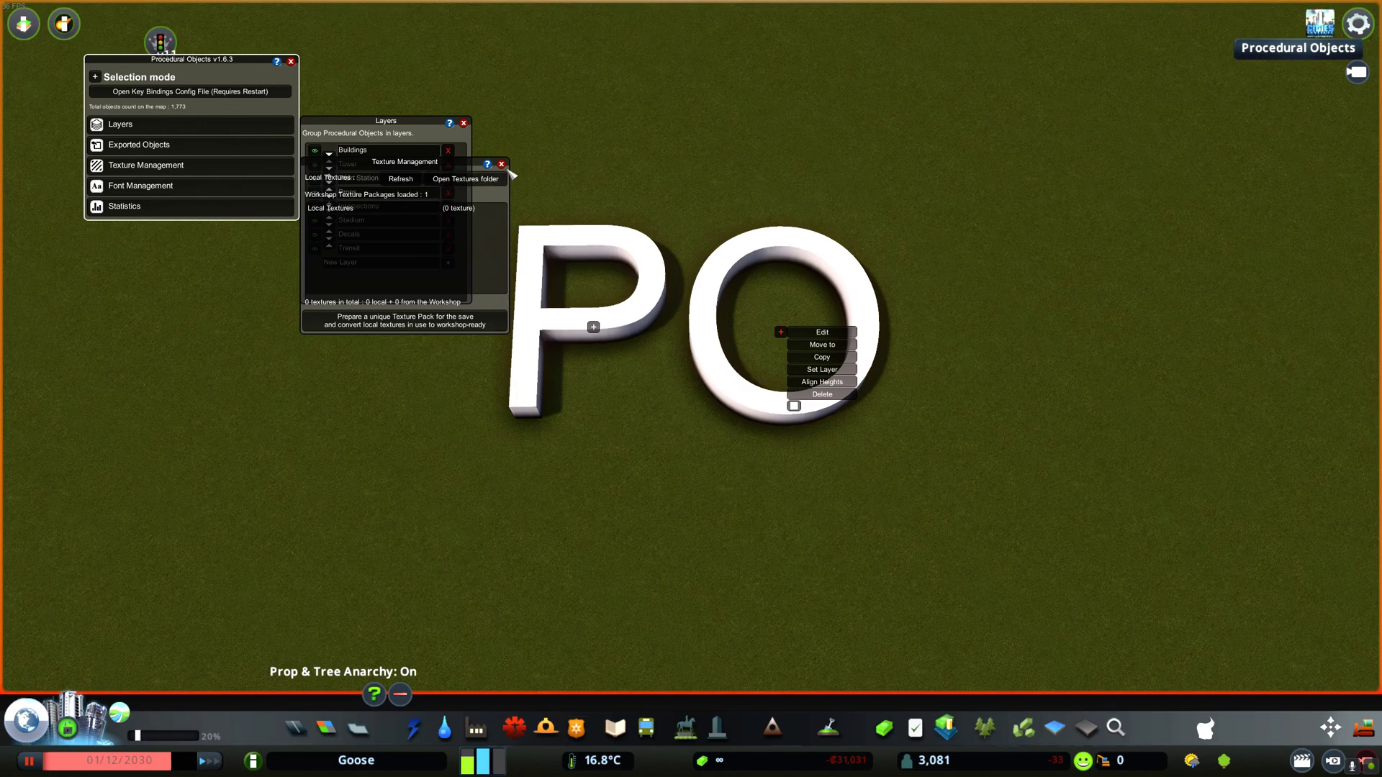
left_click(502, 164)
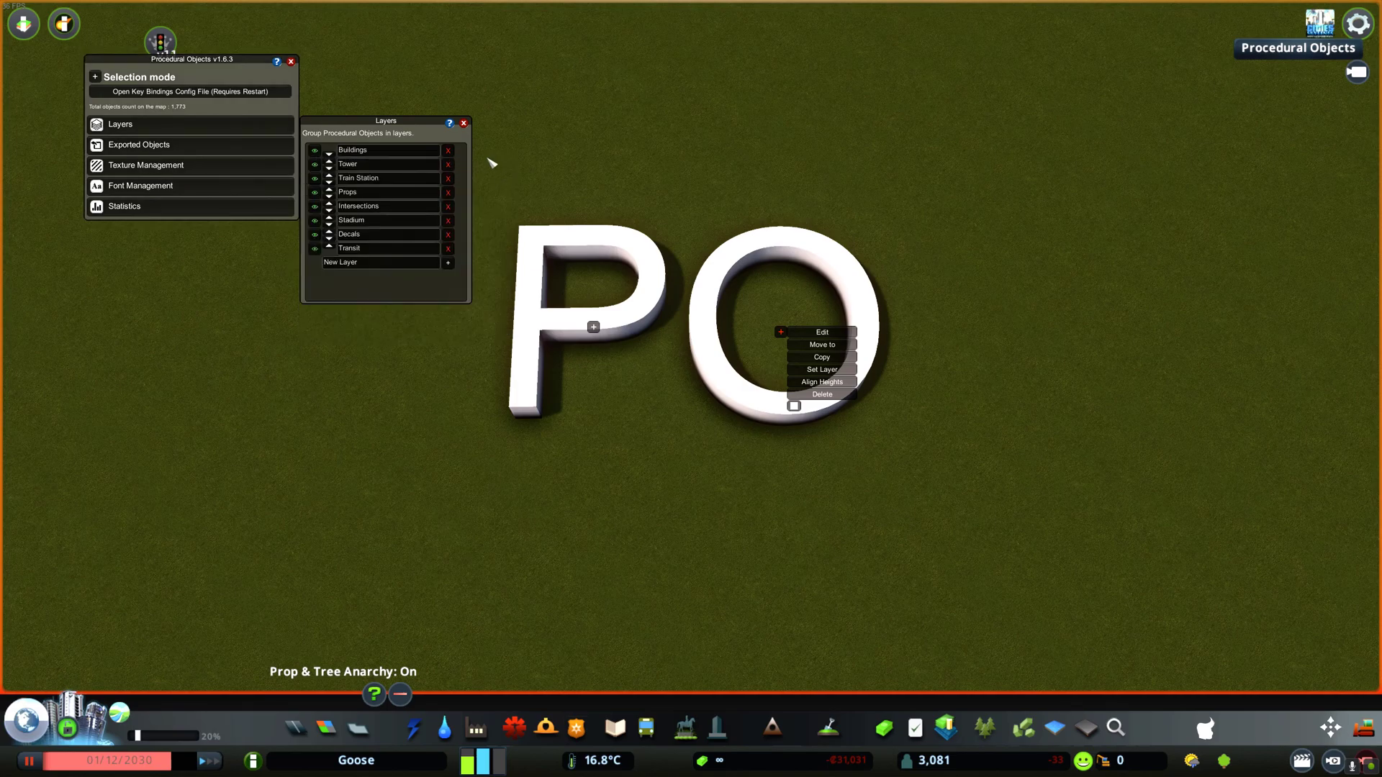
left_click(113, 193)
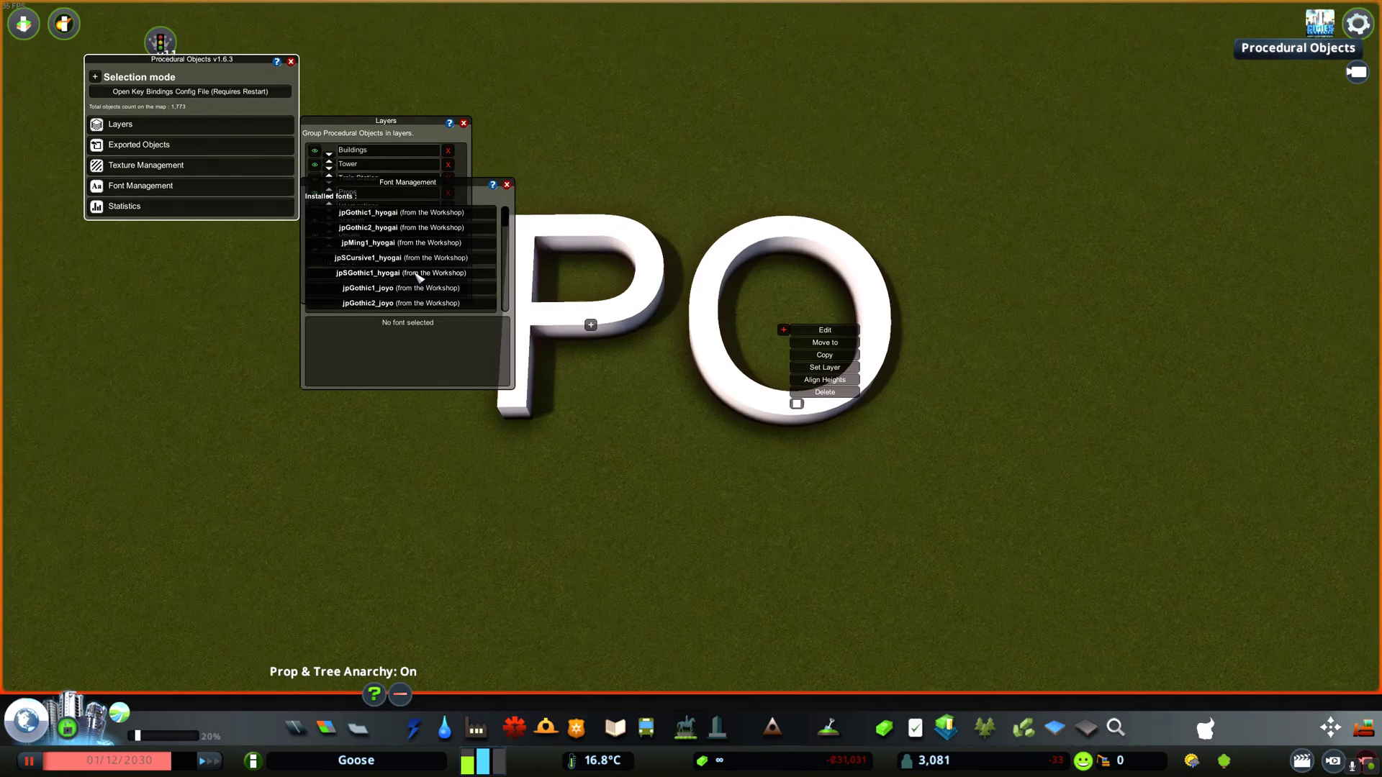
scroll(420, 277, "up", 3)
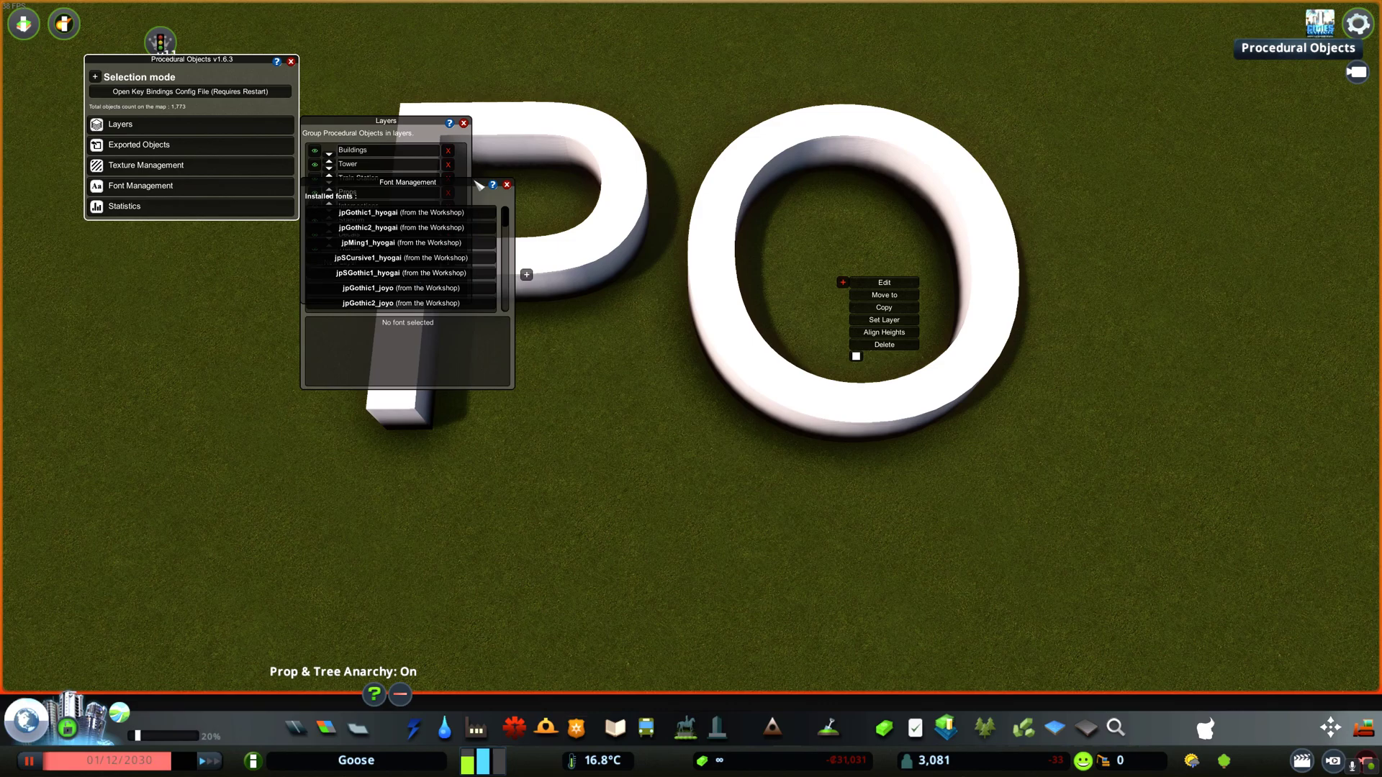
left_click(507, 185)
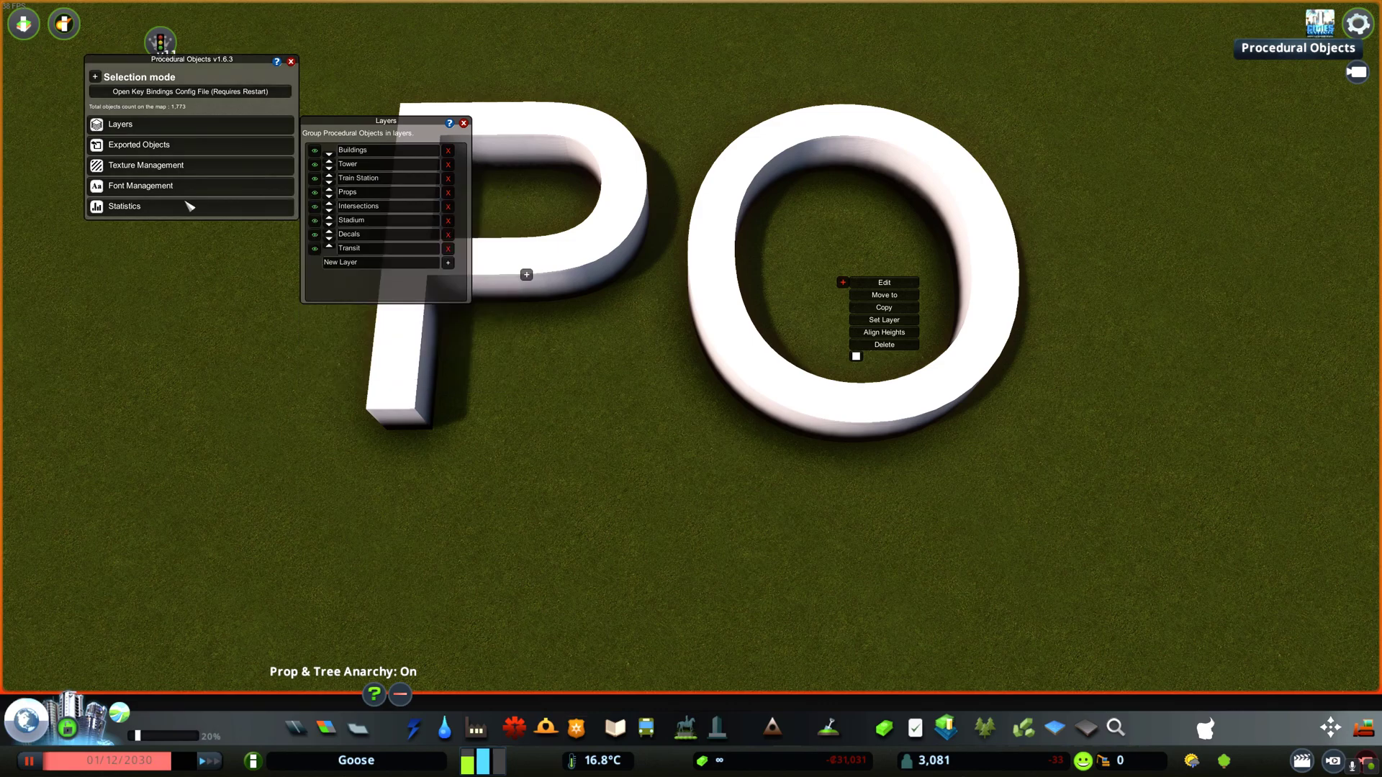
left_click(185, 206)
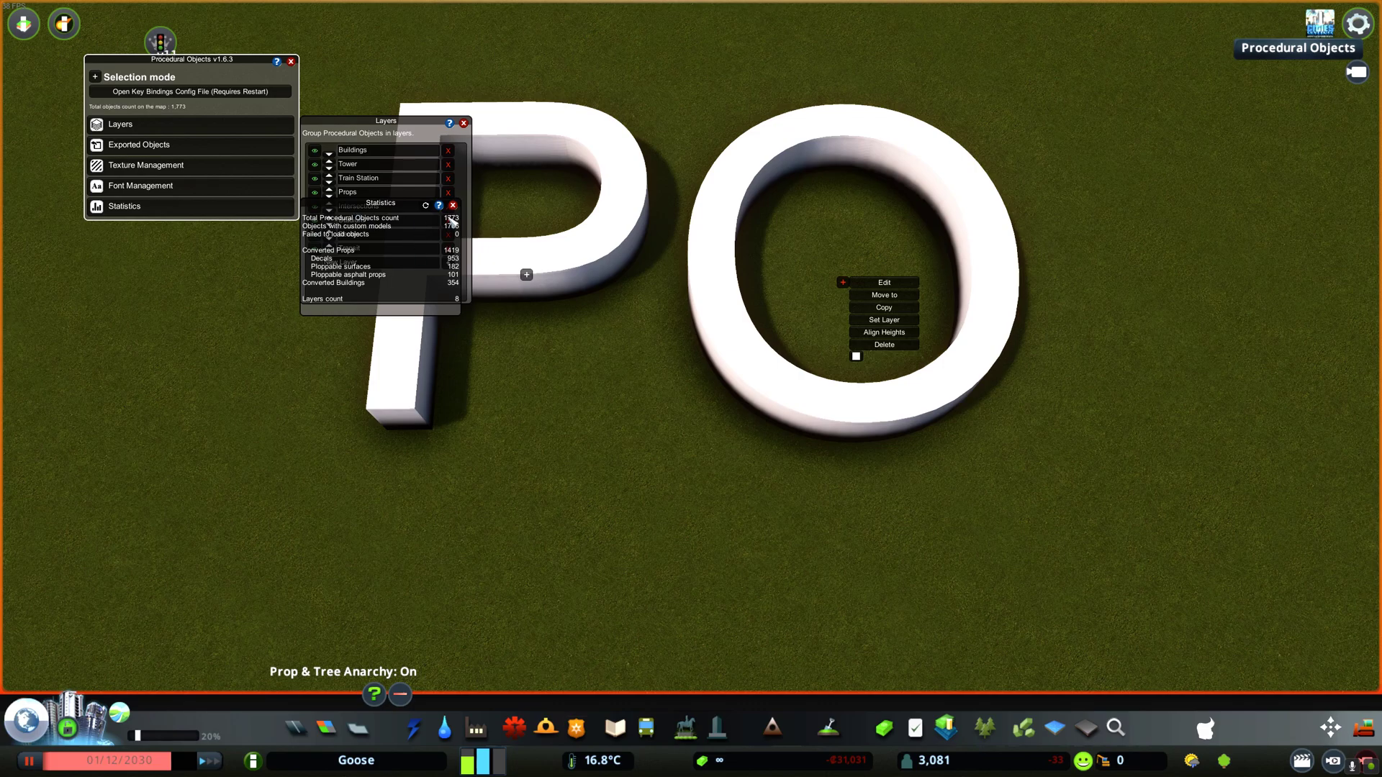
left_click(452, 206)
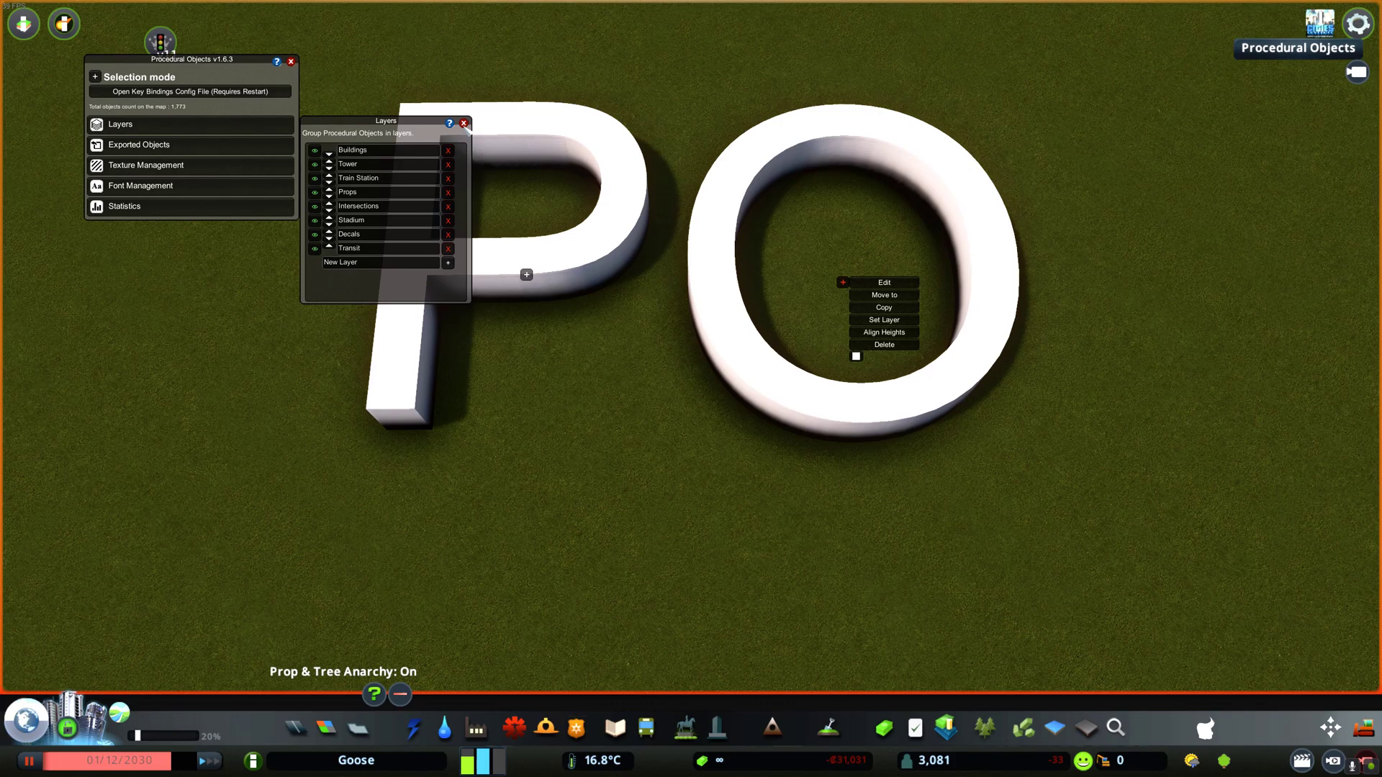
left_click(464, 124)
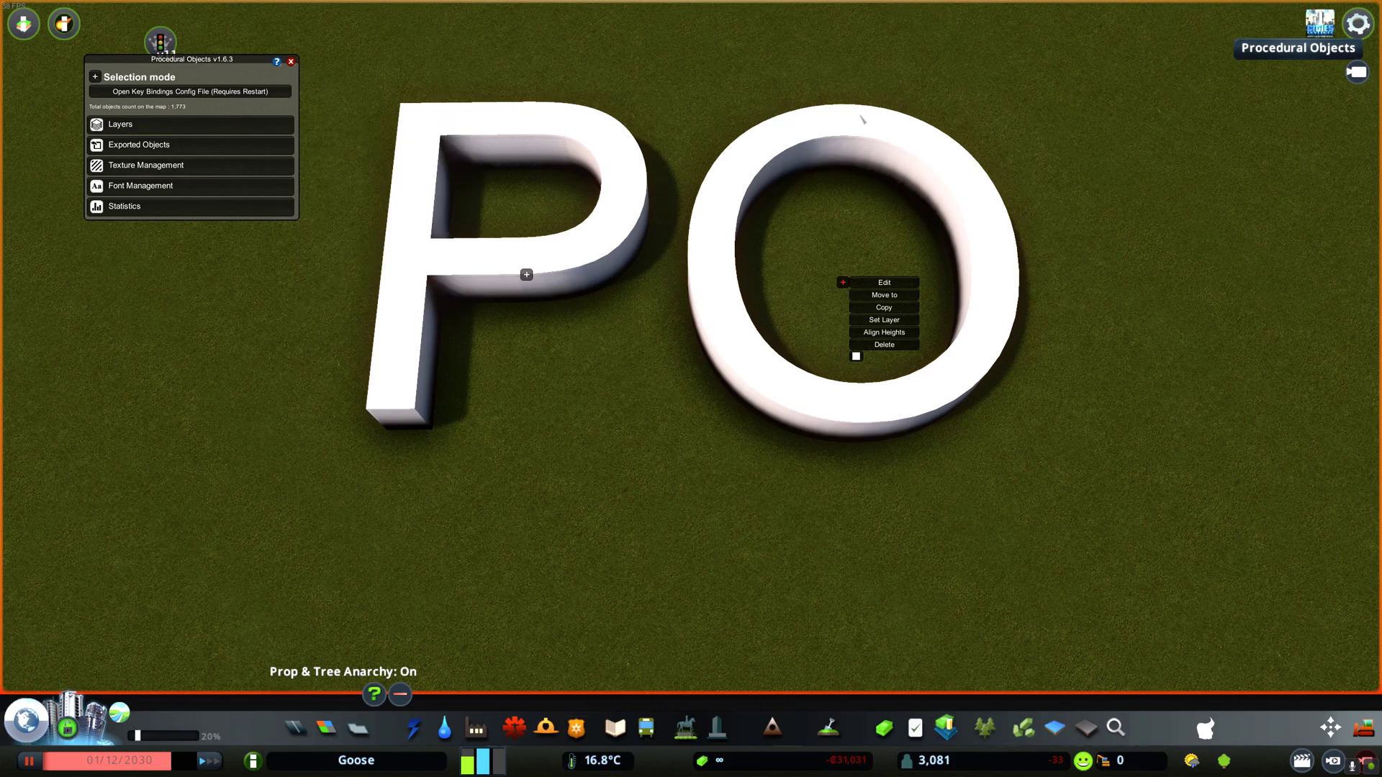
- Move the letter P away from the O with Move to, and bring it back beside the O
left_click(526, 274)
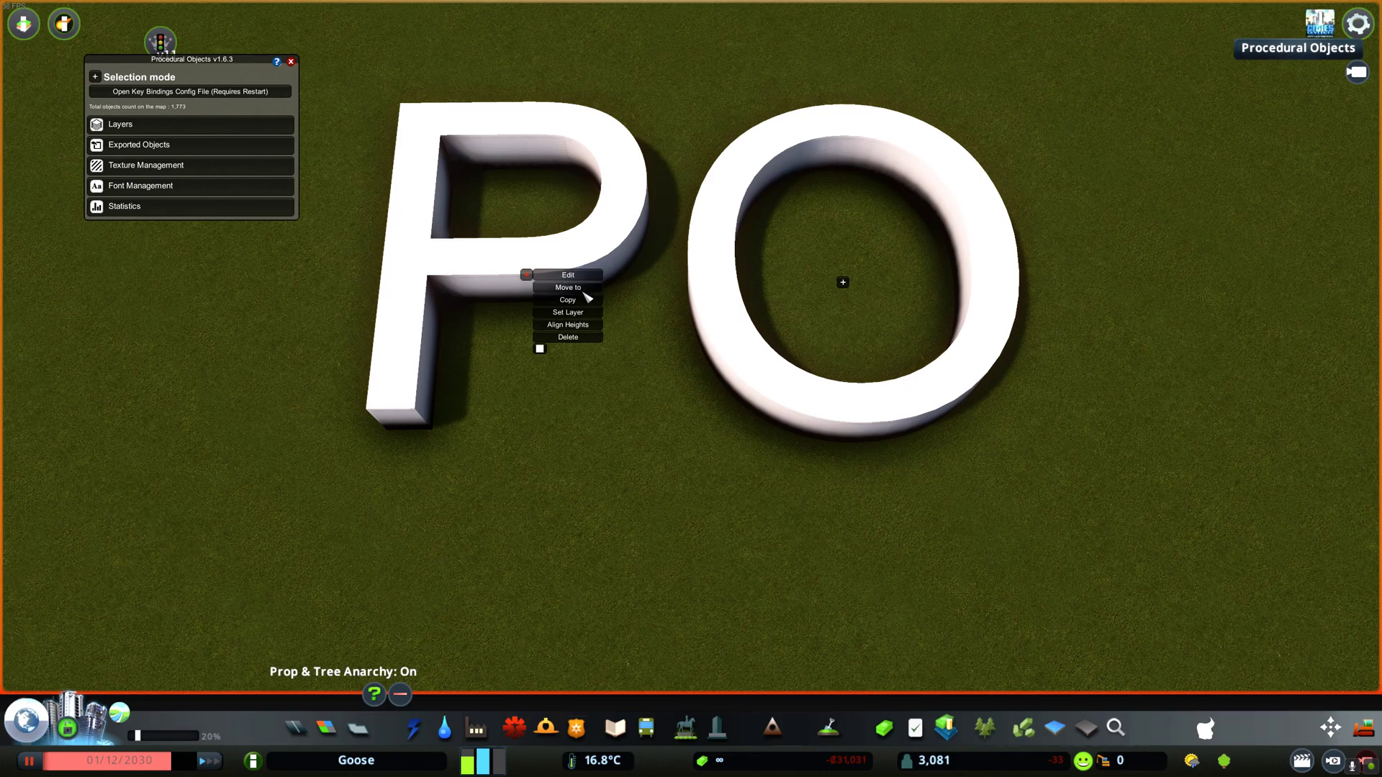
left_click(585, 290)
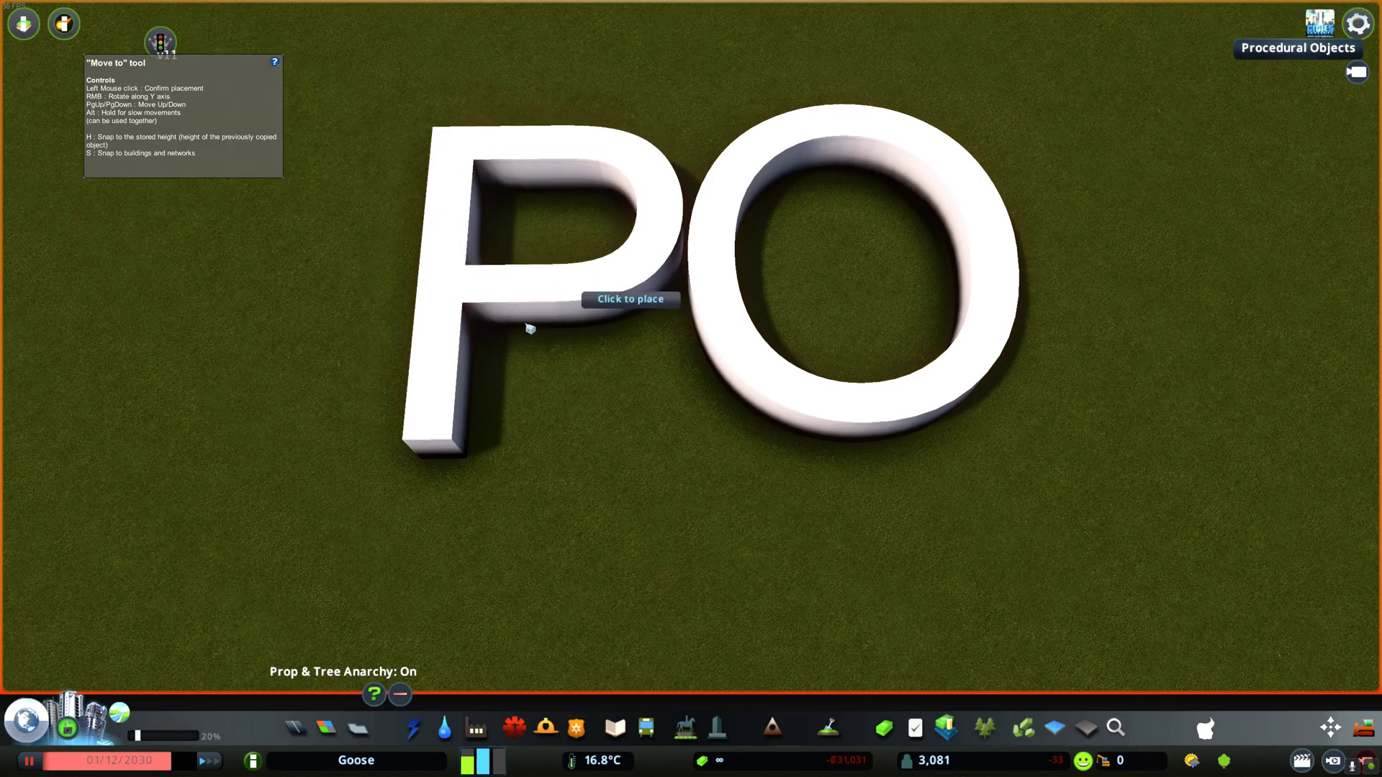
left_click(240, 447)
left_click(242, 447)
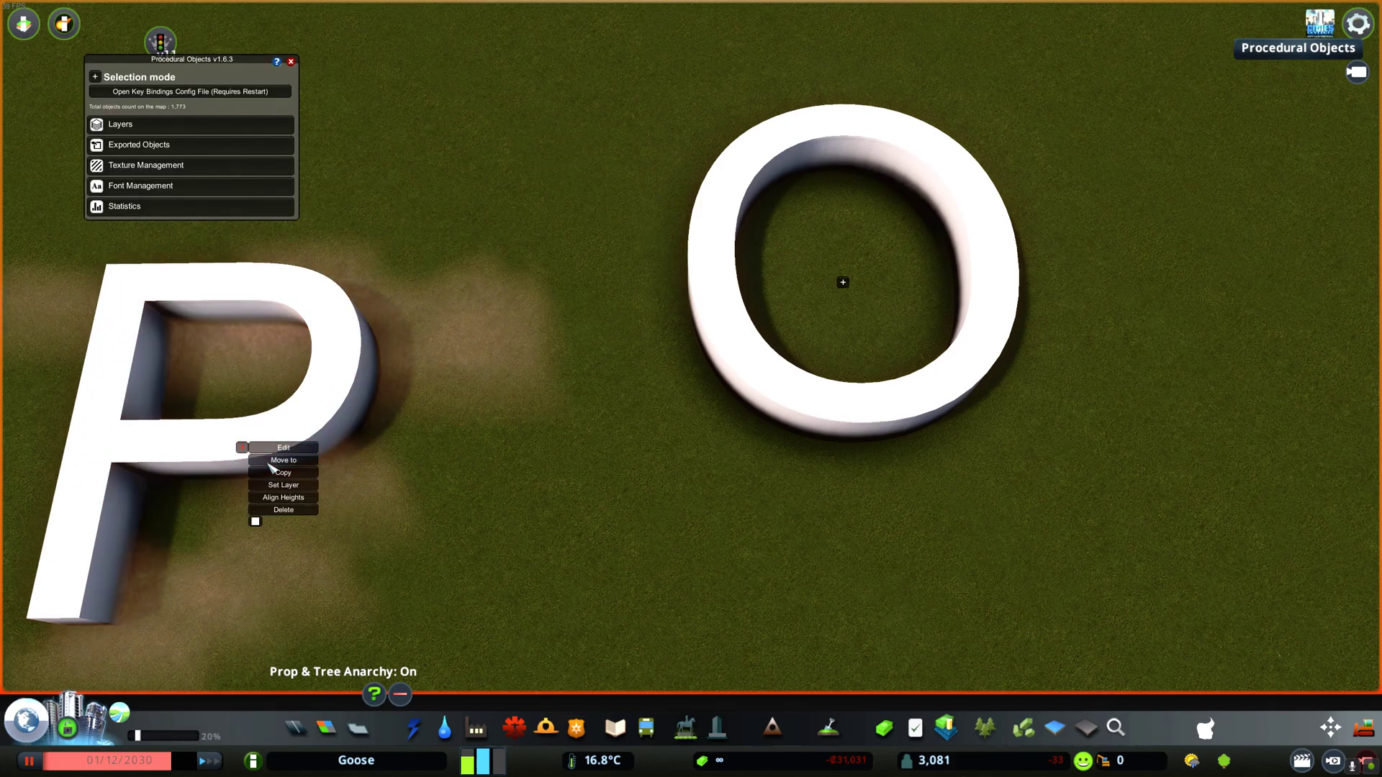
left_click(268, 480)
left_click(525, 293)
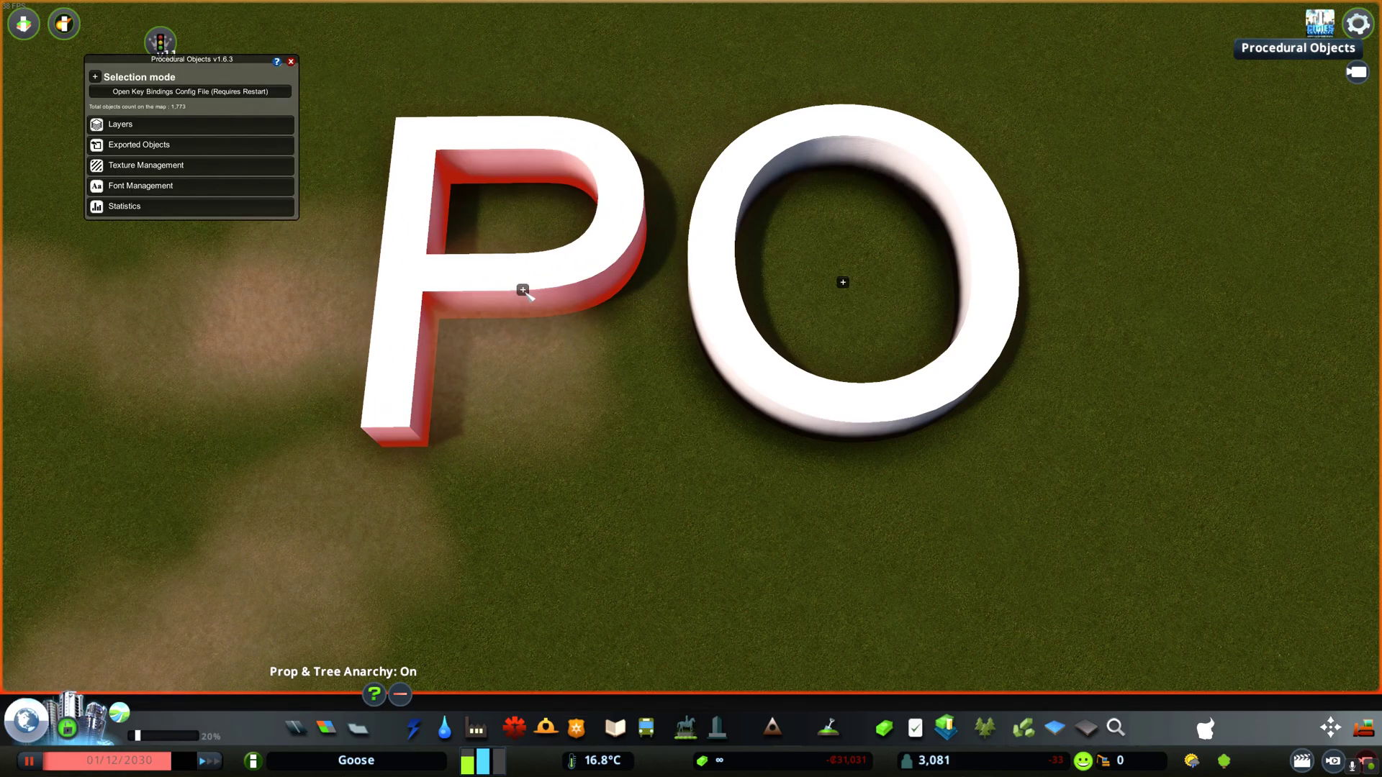
- Raise the letter P above the ground, and align its height with the letter O using Align Heights
left_click(525, 298)
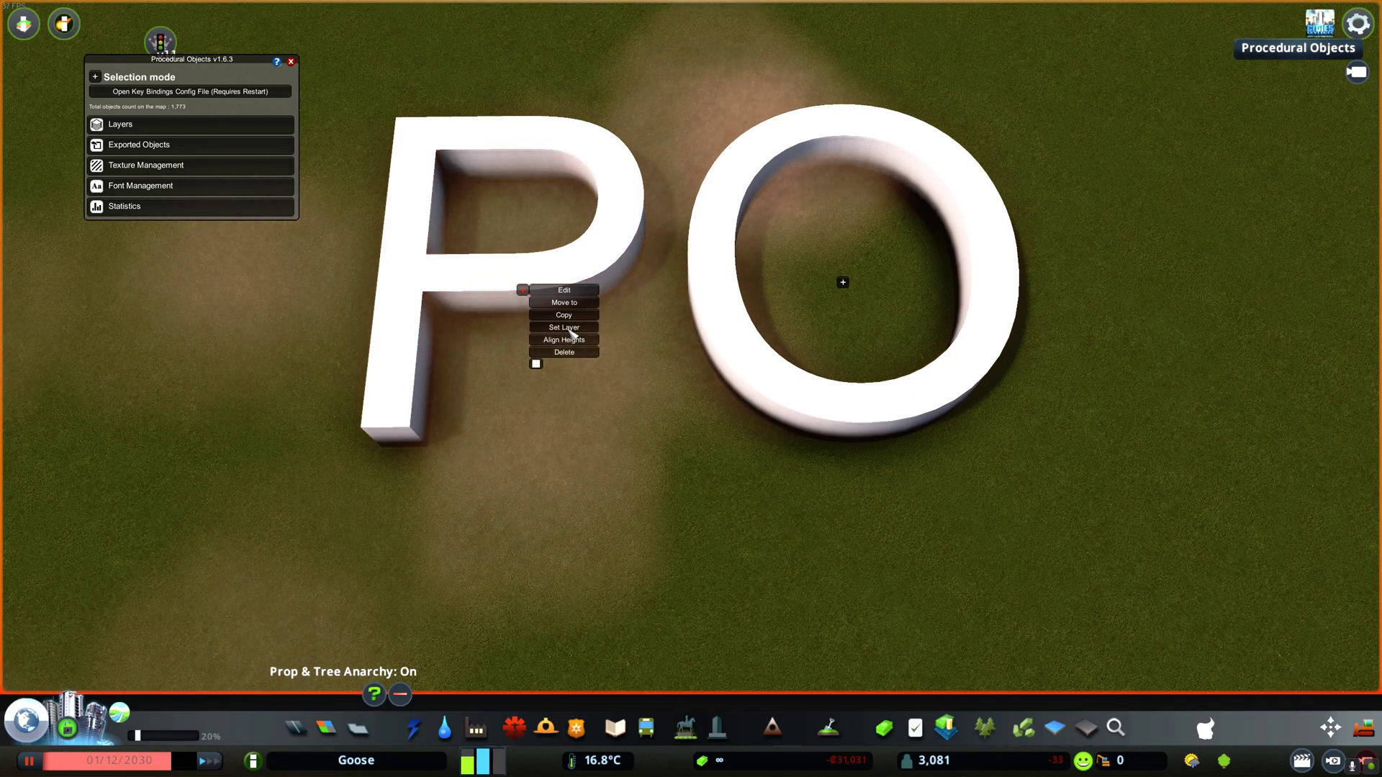
left_click(572, 333)
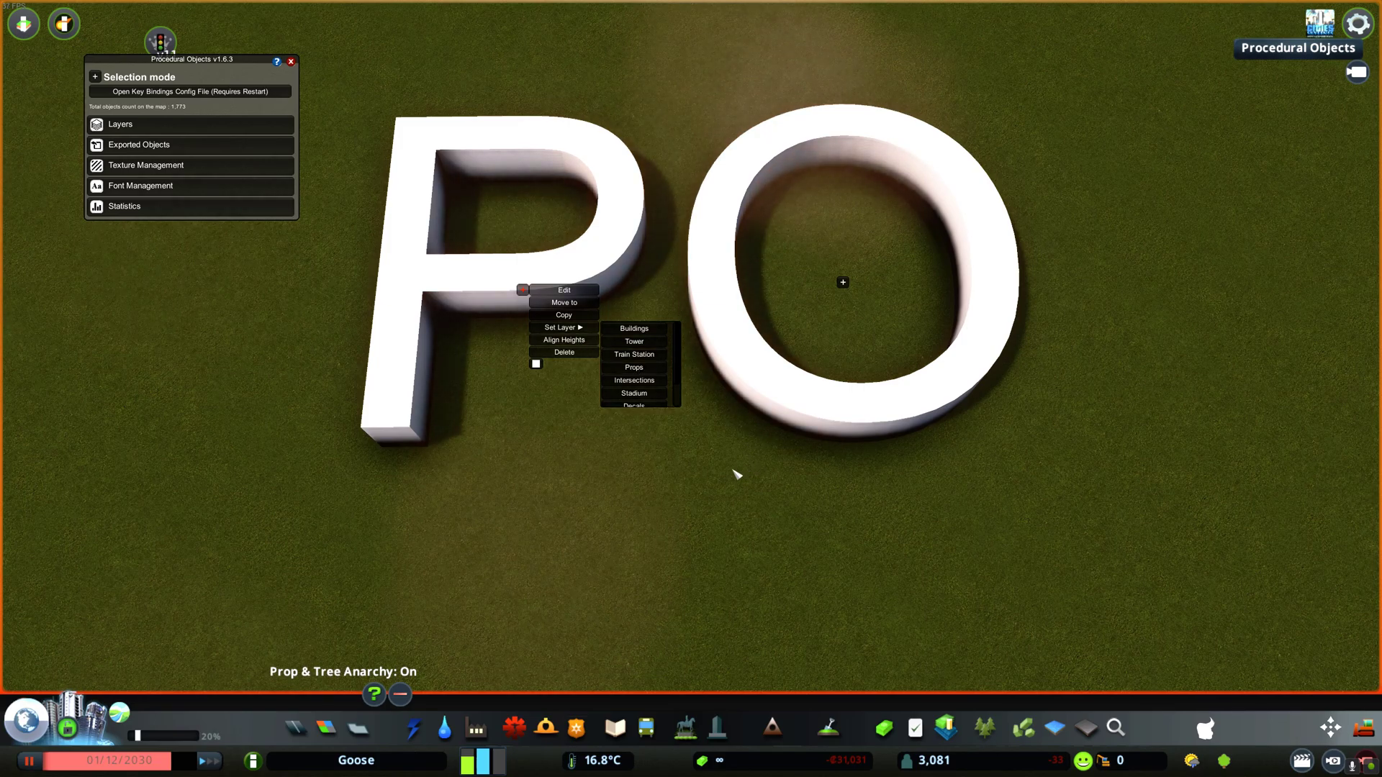
left_click(555, 302)
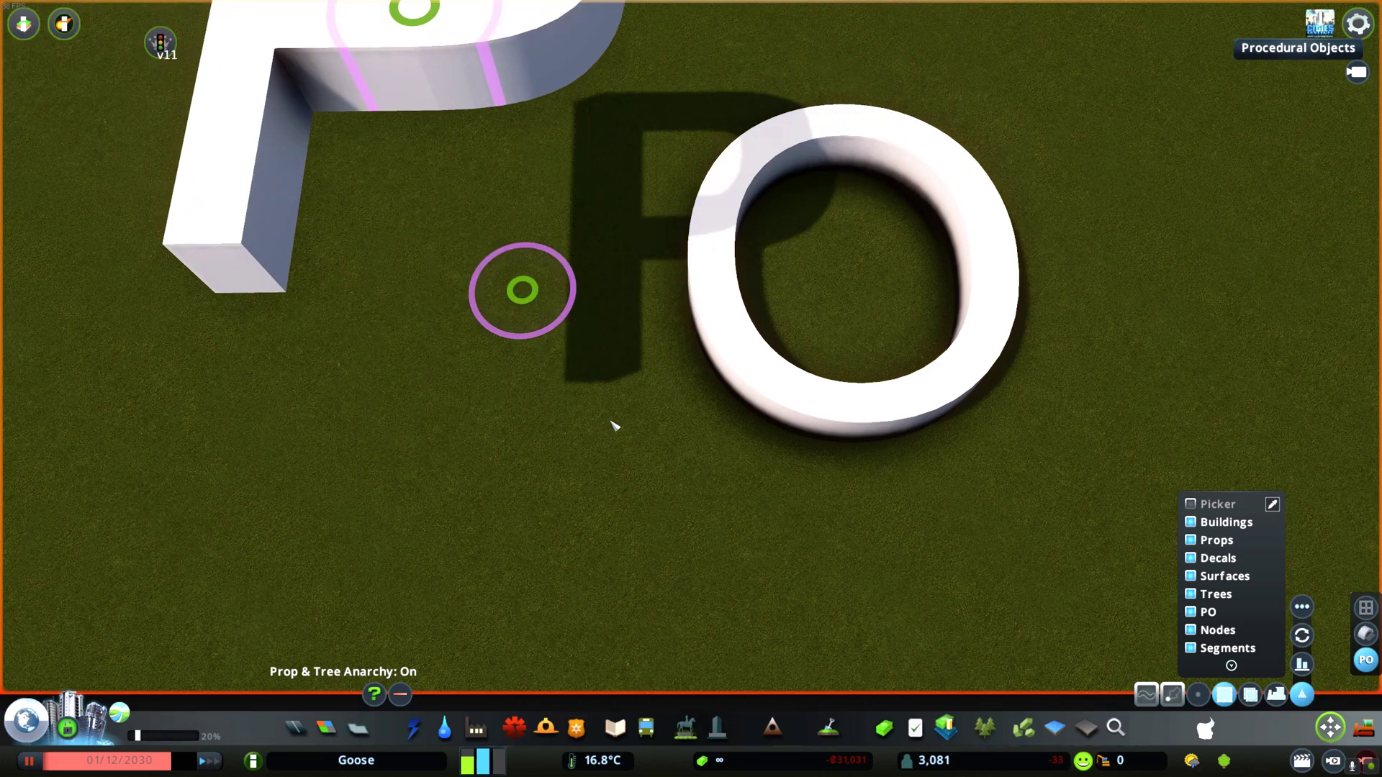
left_click(1247, 52)
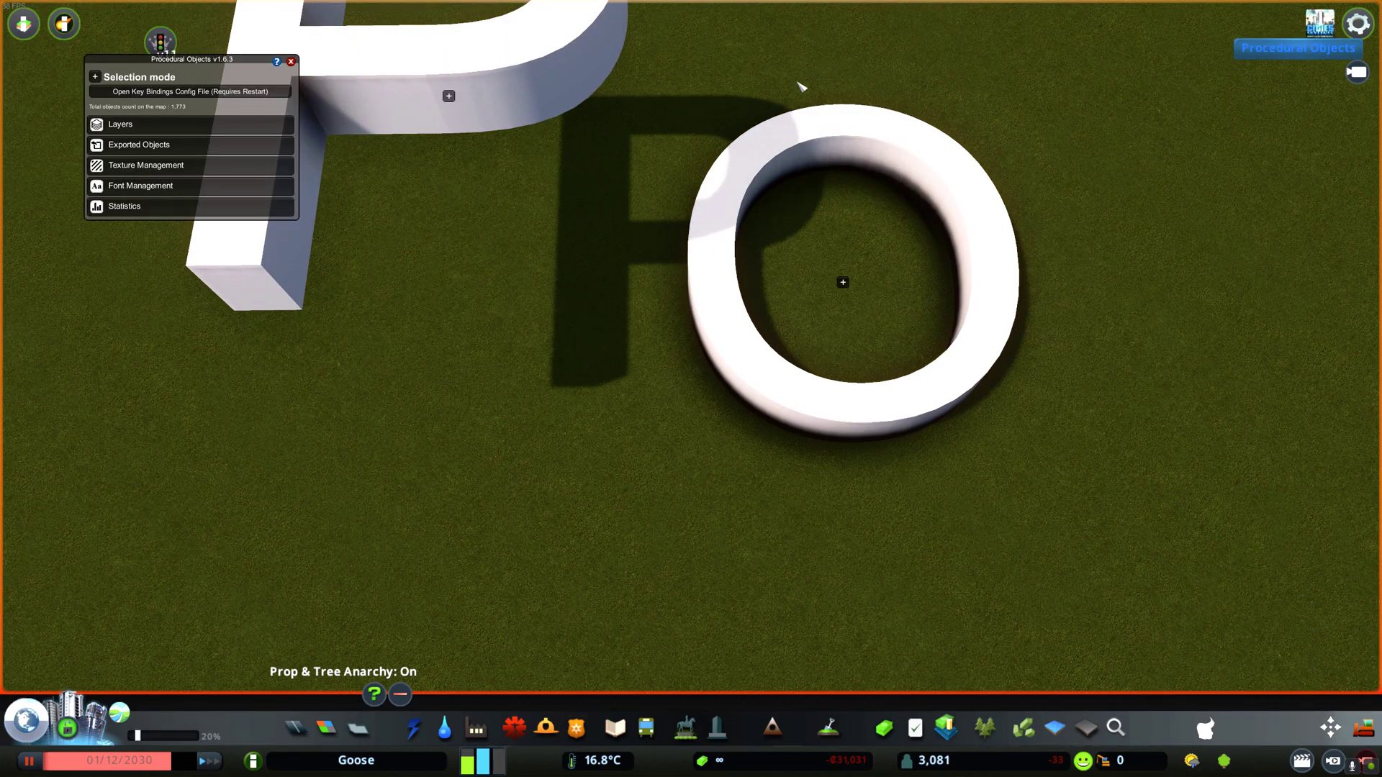
left_click(449, 96)
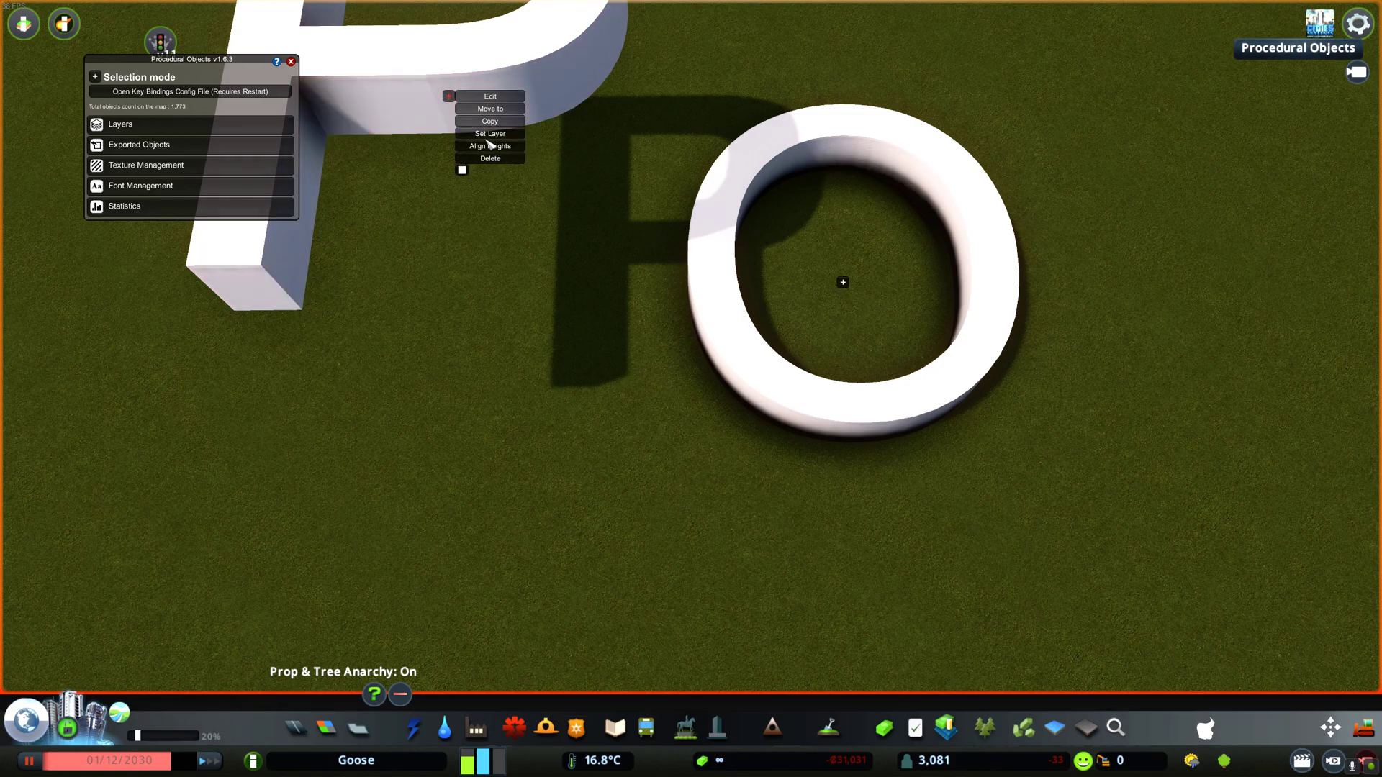
left_click(490, 146)
left_click(852, 290)
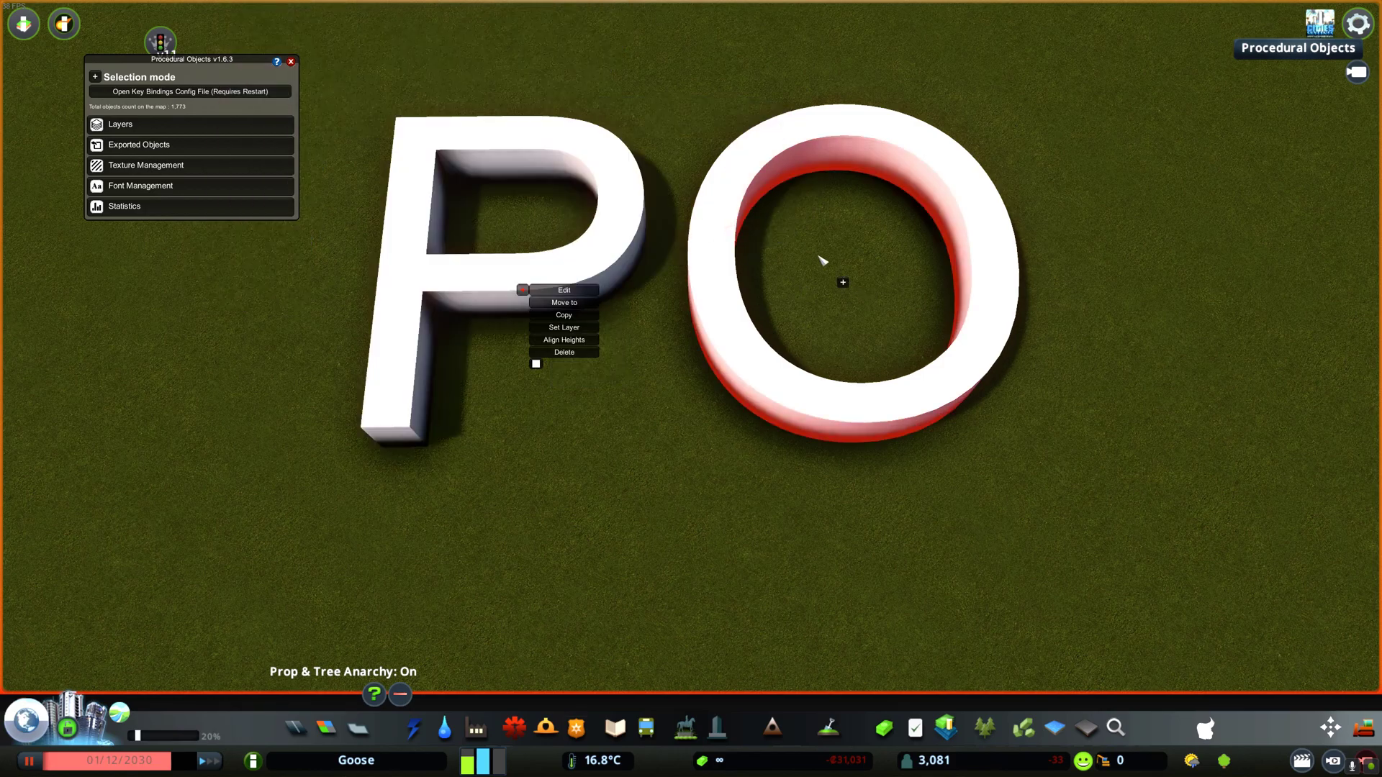
- Request deletion of the letter P and decline the confirmation
left_click(547, 352)
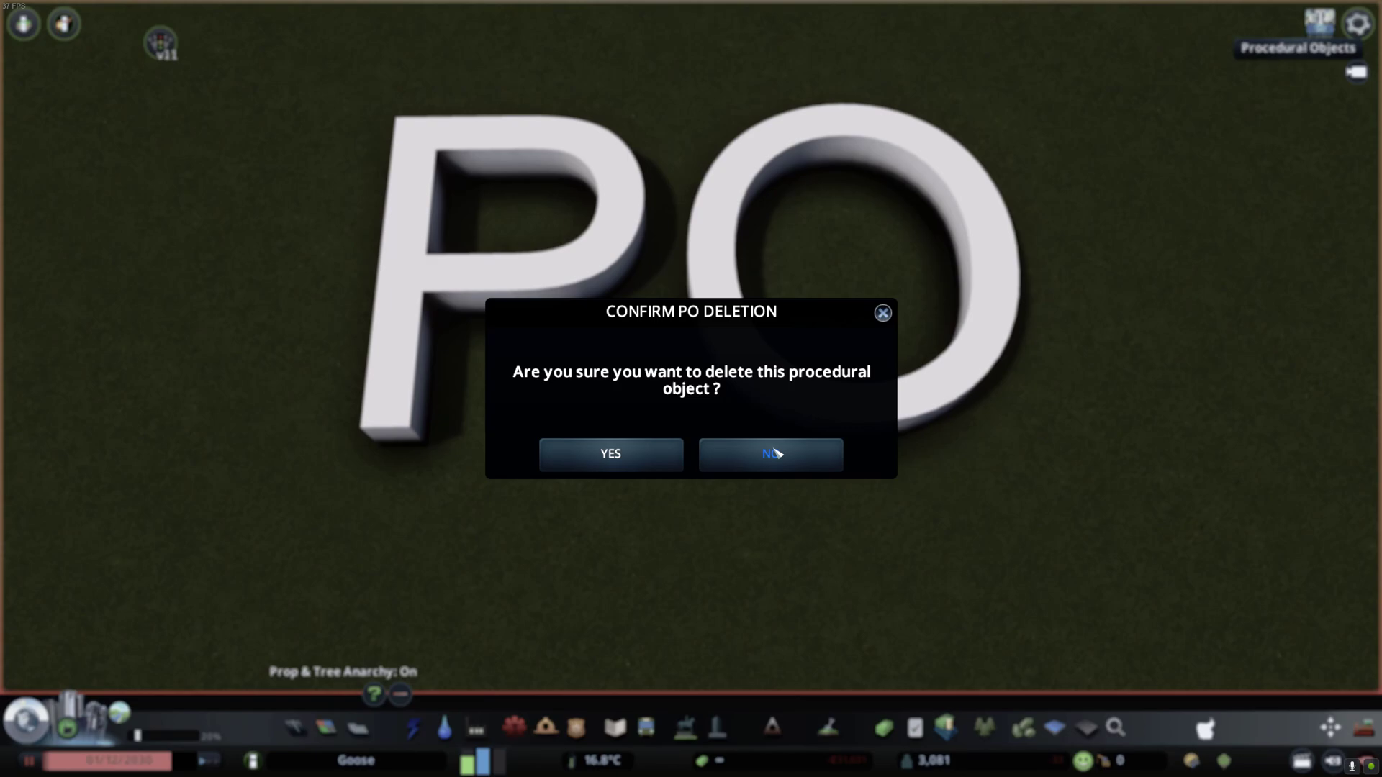
left_click(775, 453)
- Open the letter P's colour picker, and open the letter for editing in the General Tool
left_click(536, 365)
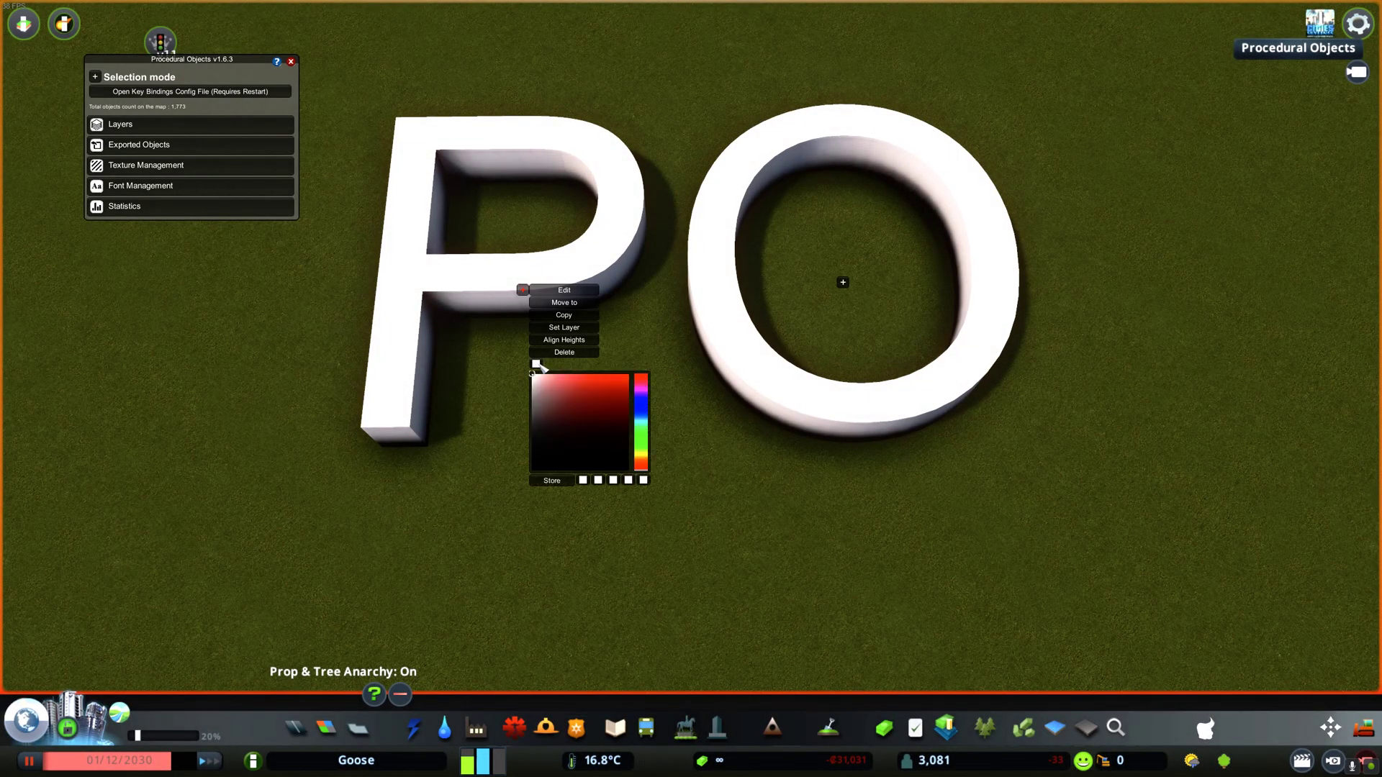
mouse_move(534, 377)
left_mouse_down()
mouse_move(553, 503)
mouse_move(532, 370)
left_mouse_up()
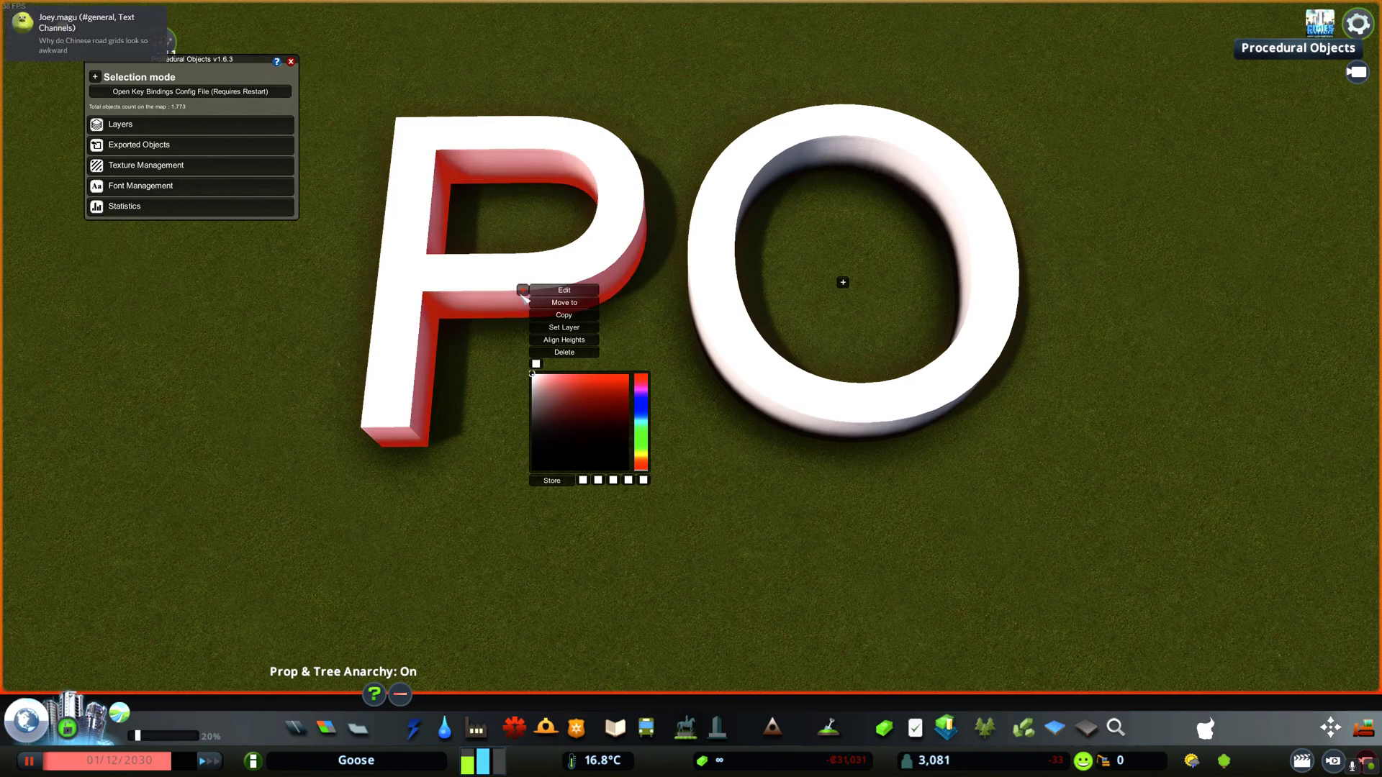
left_click(564, 294)
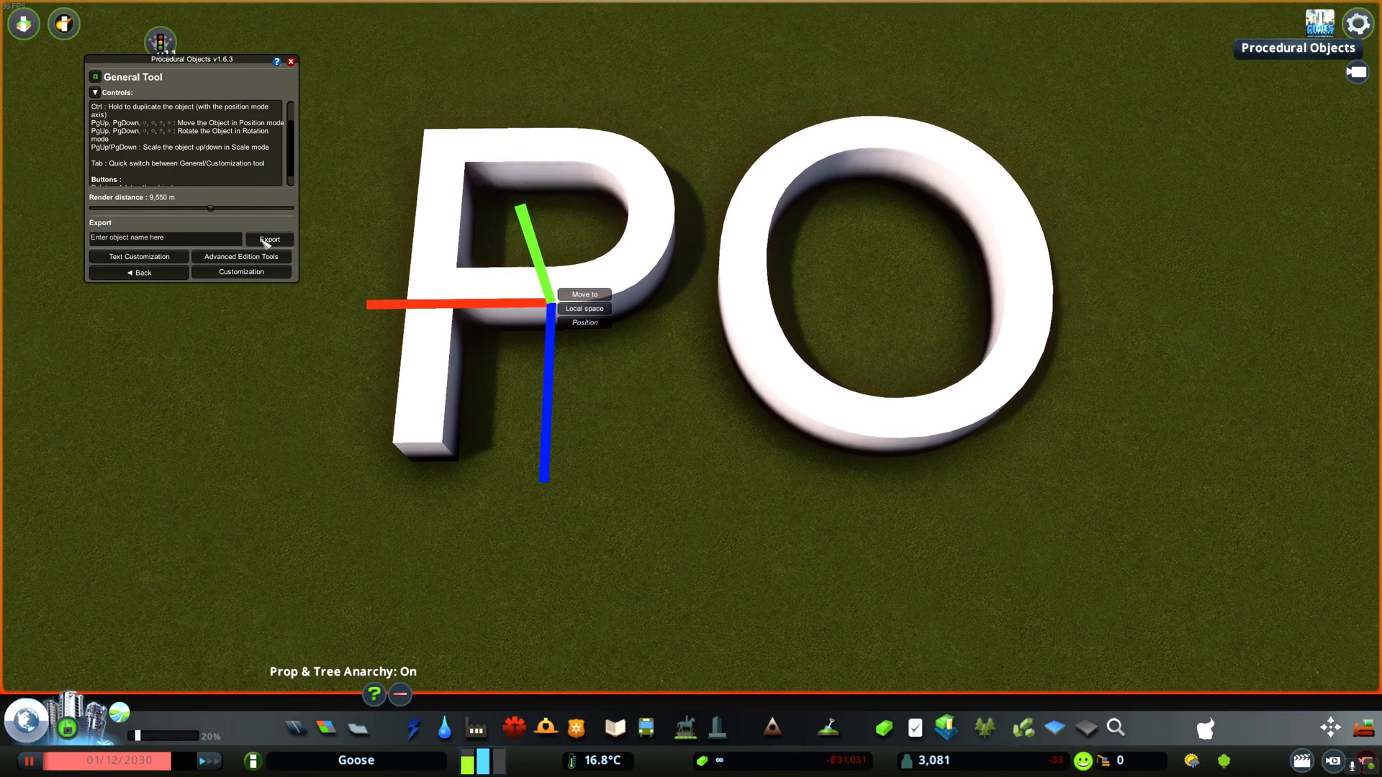
- Set the letter P's render distance to 50 m to test its visibility from afar, and raise it to 16,000 m
left_click_drag(210, 208, 93, 208)
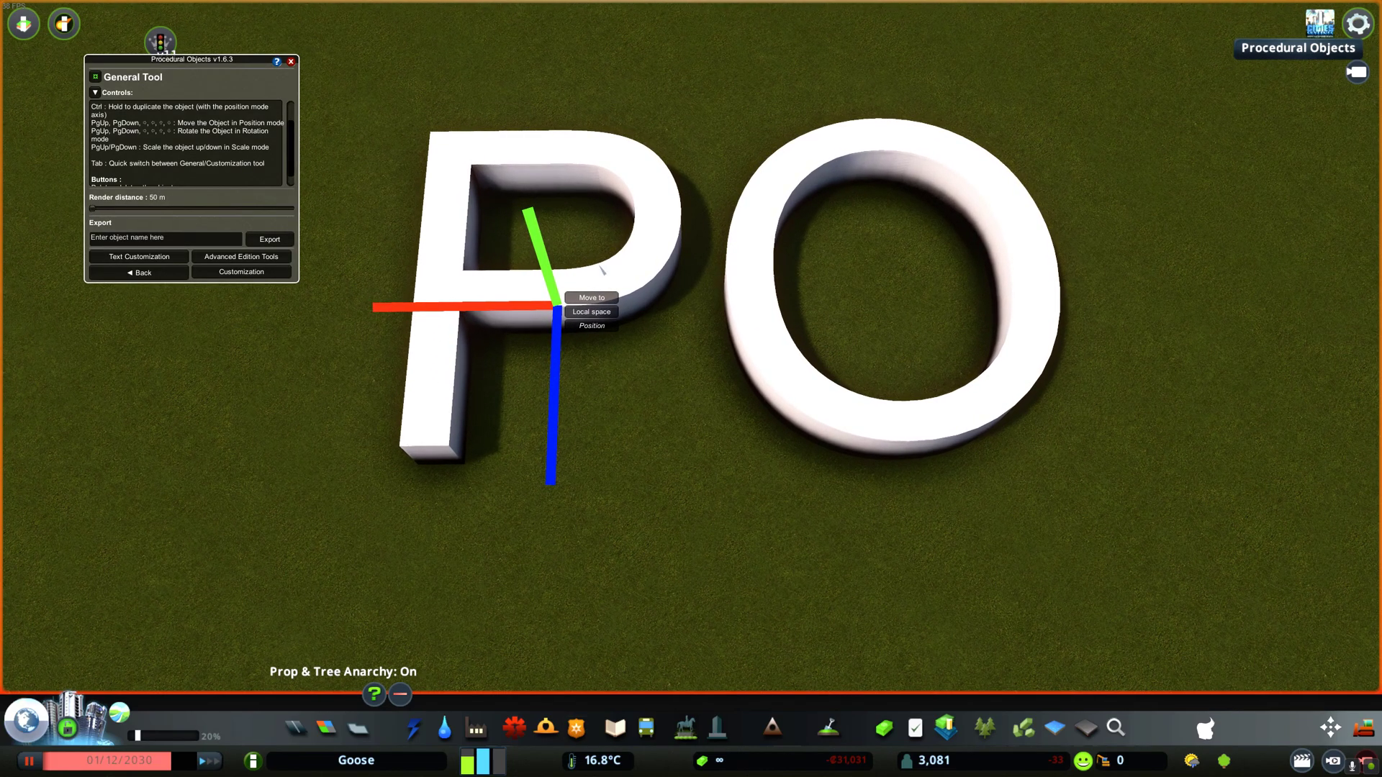
scroll(605, 362, "down", 5)
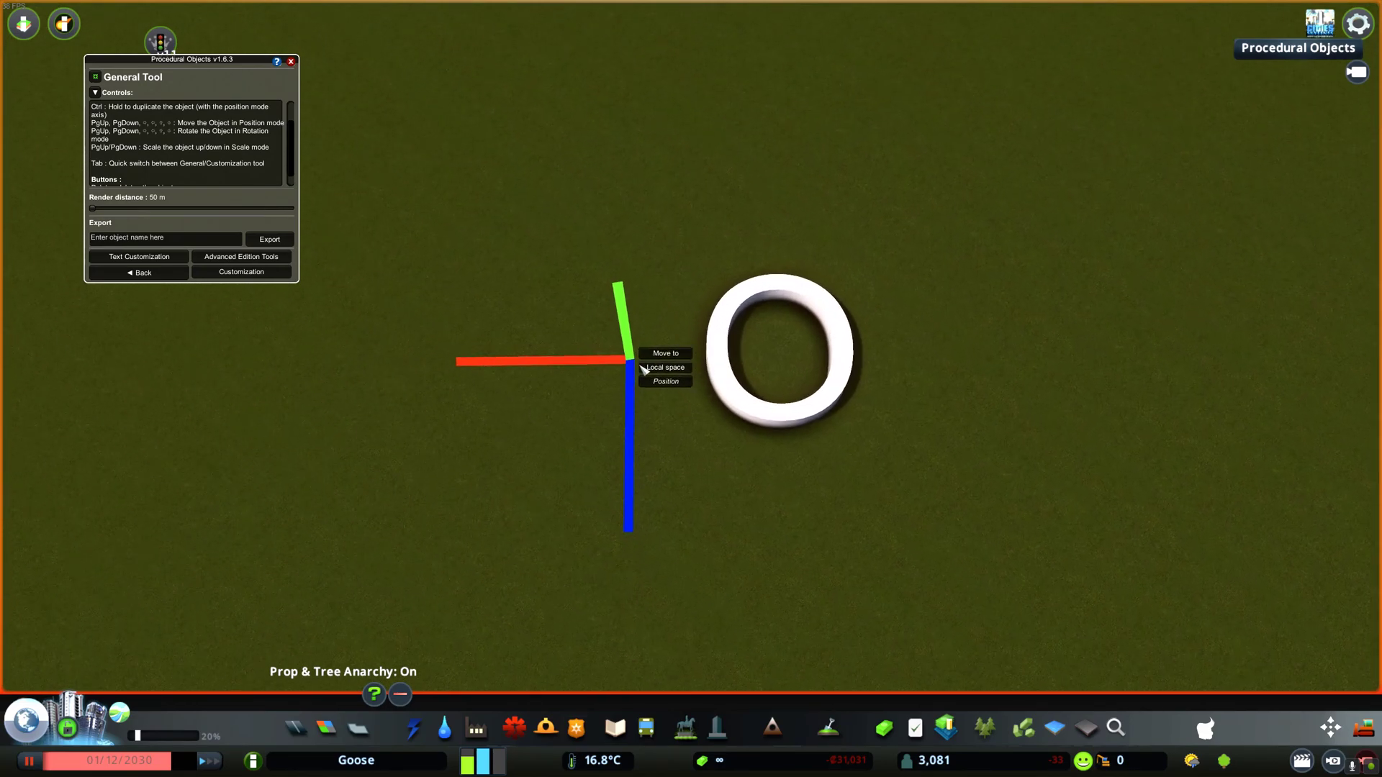
left_click_drag(92, 208, 144, 208)
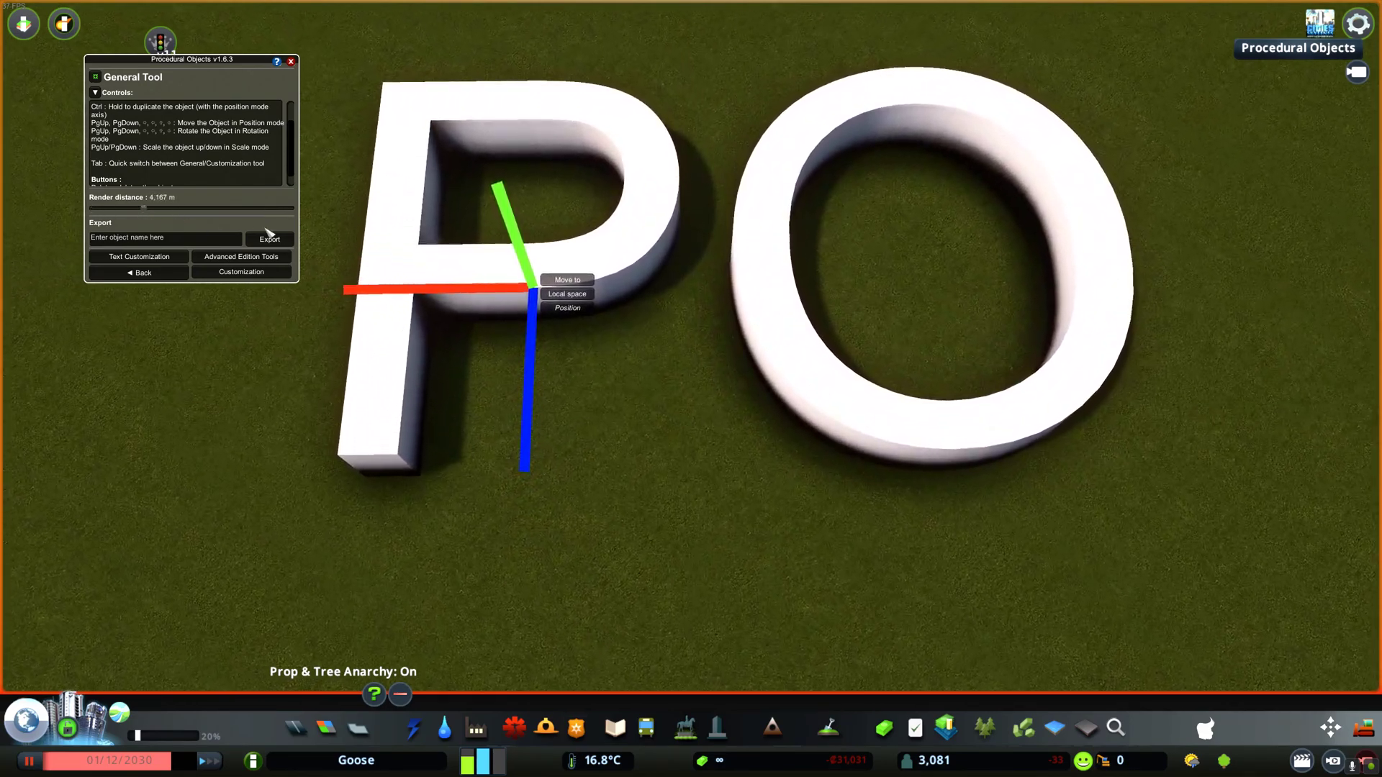
left_click_drag(268, 232, 528, 111)
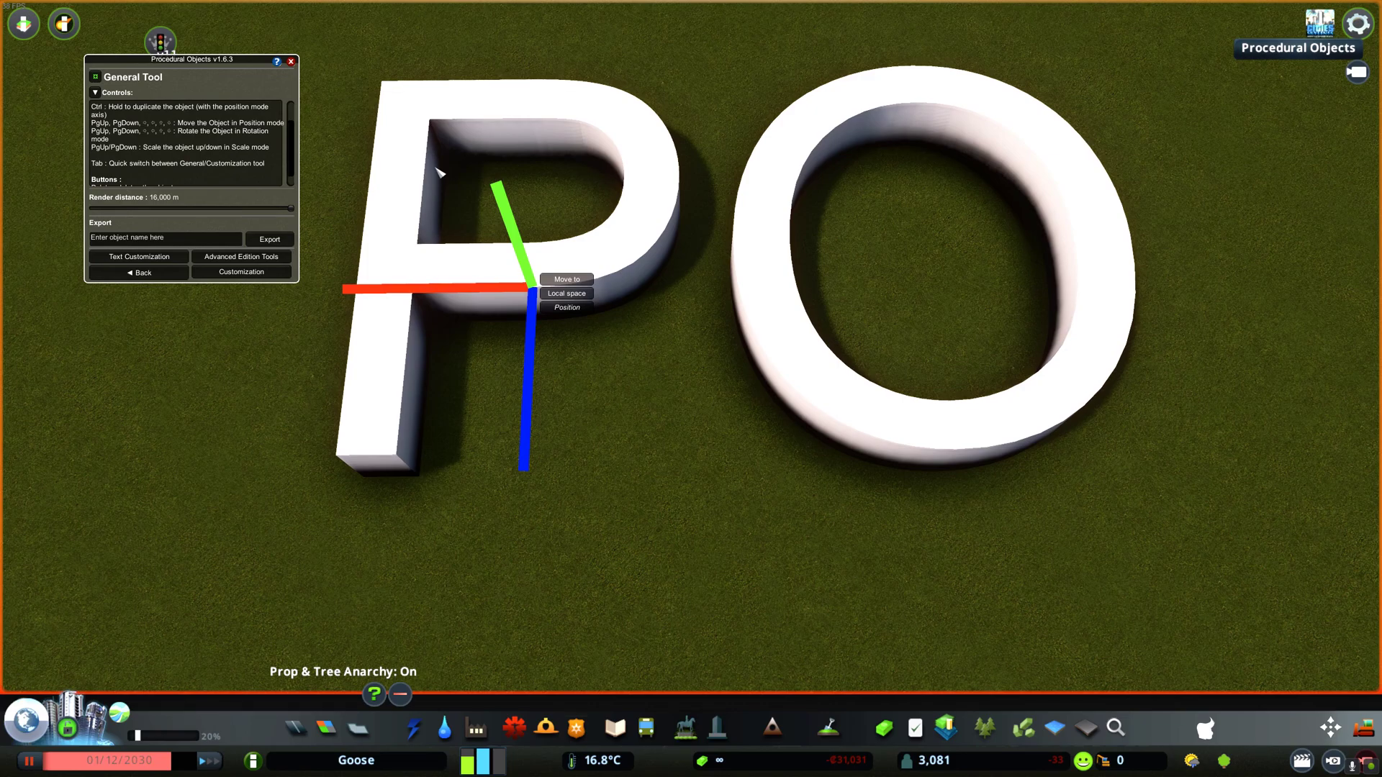
- Reposition the letter P on the ground beside the O using Move to
key("a")
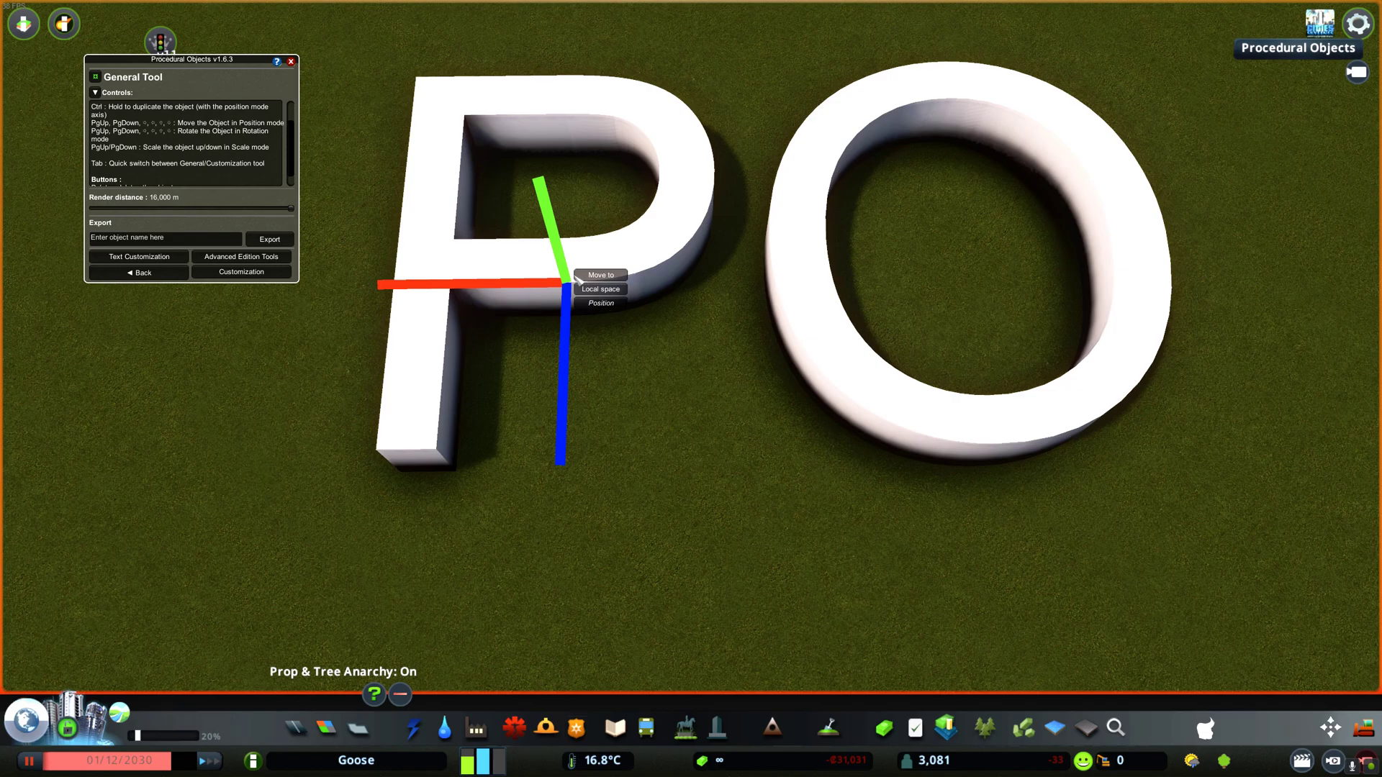
left_click(600, 275)
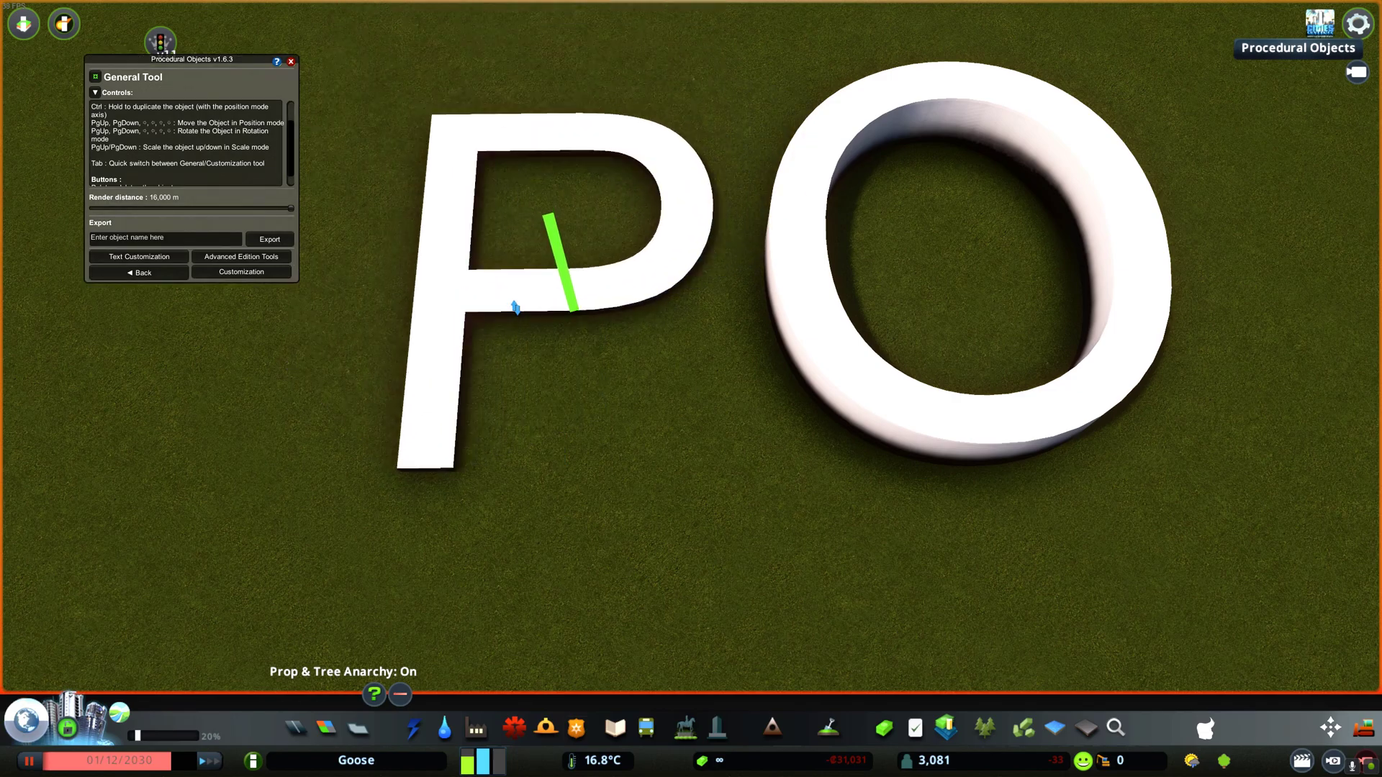
left_click(562, 341)
- Enlarge the letter P in Scale mode, and undo the scaling from the Advanced Edition Tools
left_click_drag(577, 310, 610, 321)
left_click(608, 310)
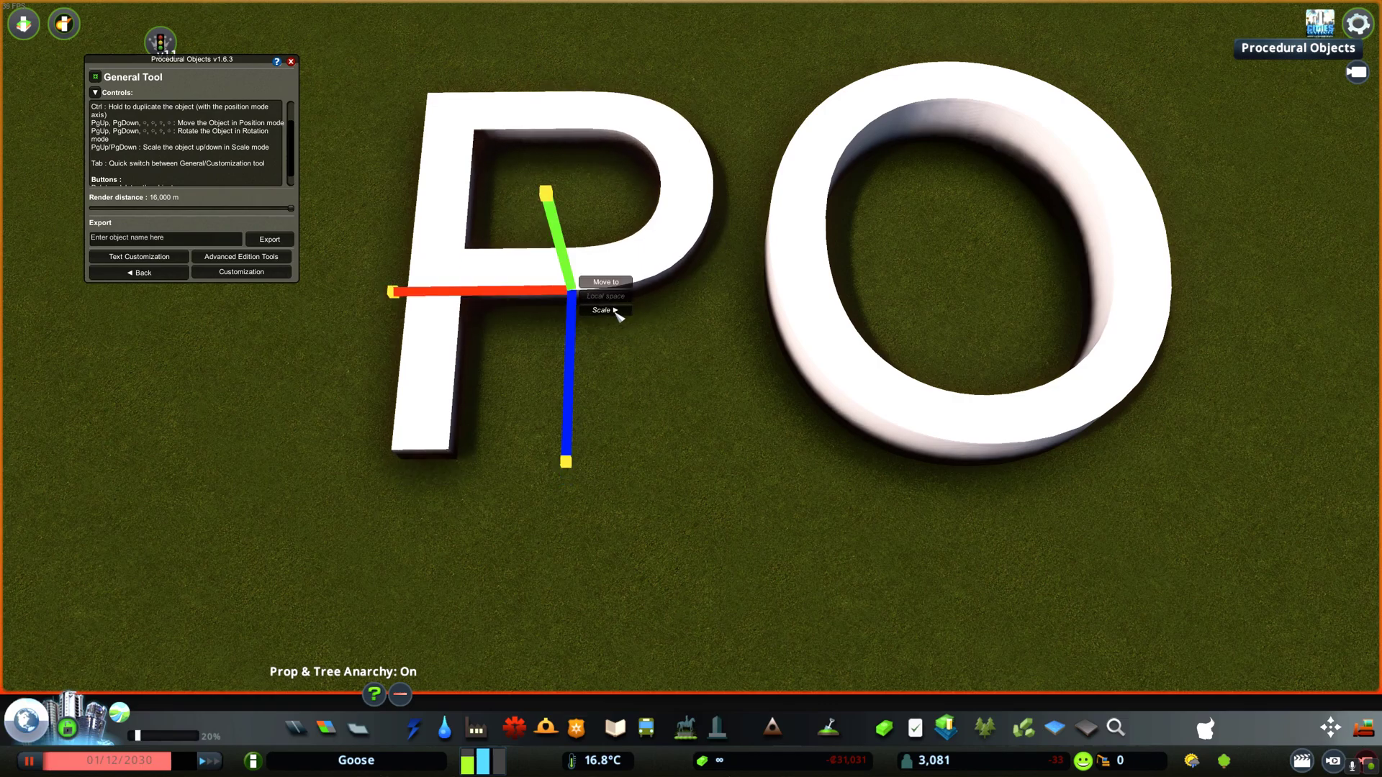
left_click_drag(548, 202, 536, 254)
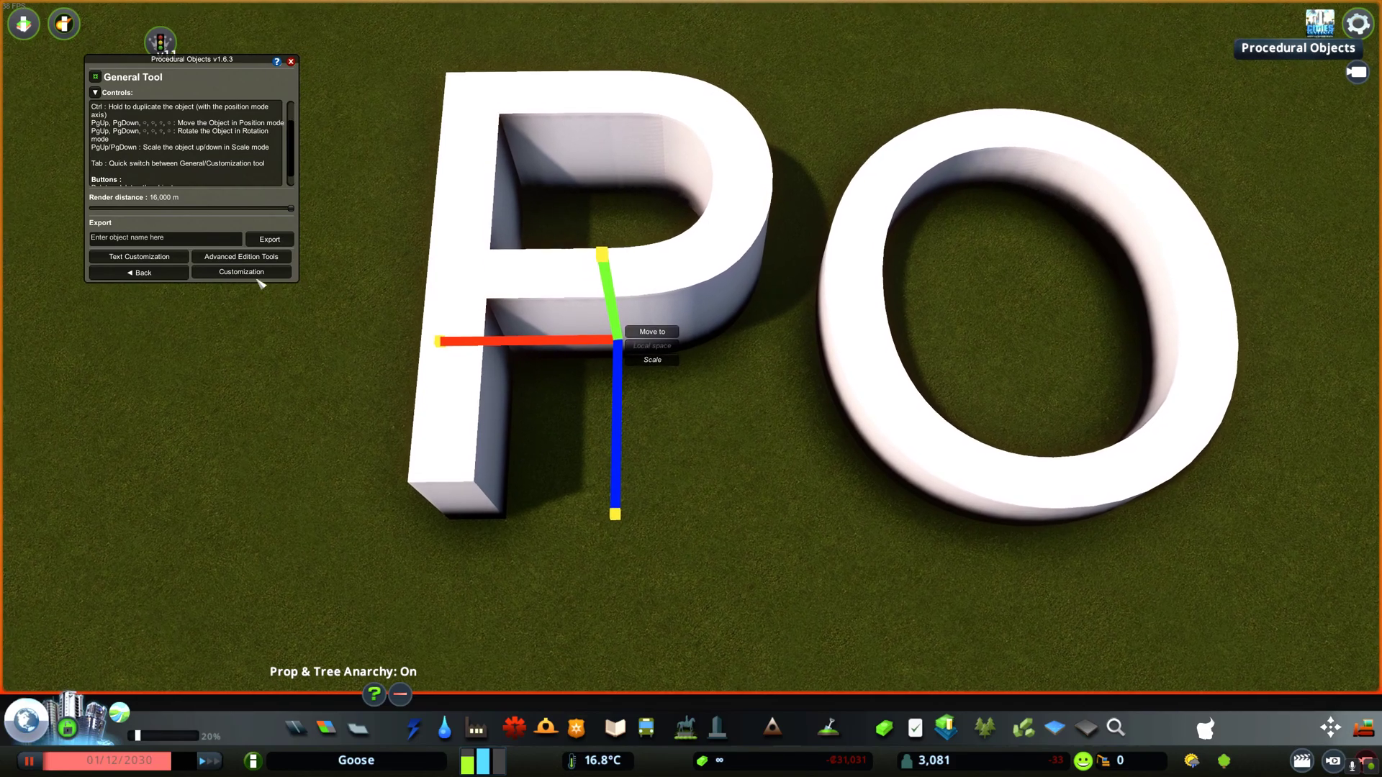
left_click(241, 257)
left_click(336, 180)
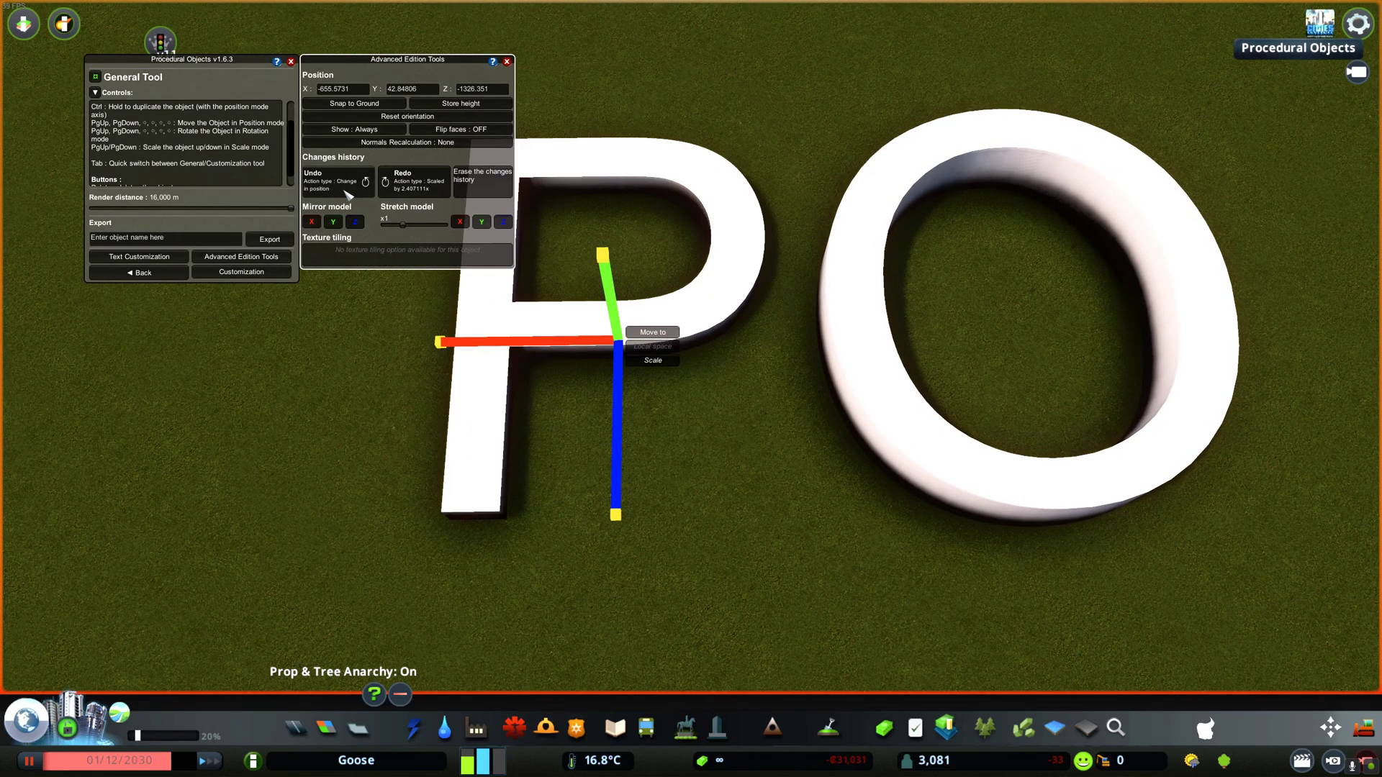
- Rotate the letter P in Rotation mode, undo the rotation and return to Position mode
left_click(665, 360)
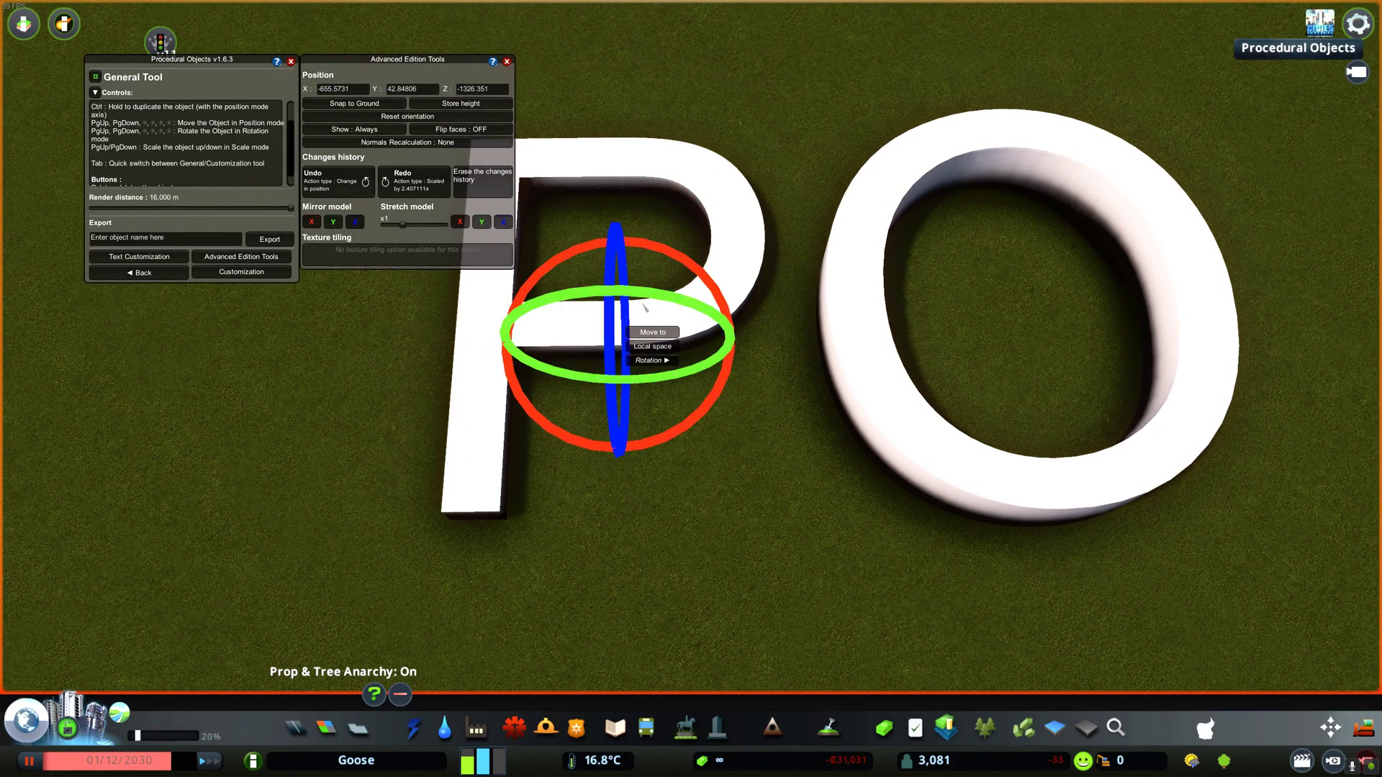
left_click_drag(621, 263, 446, 302)
left_click(336, 188)
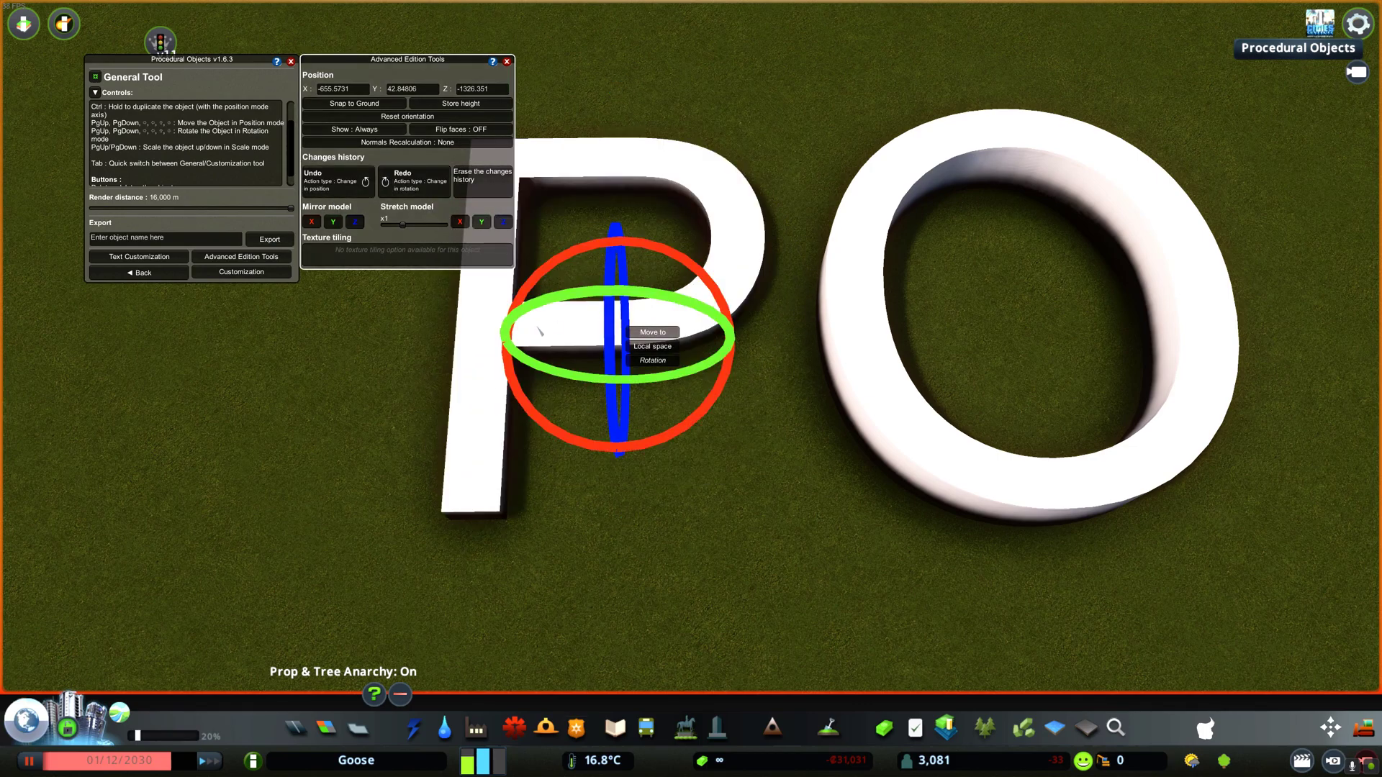
left_click(668, 365)
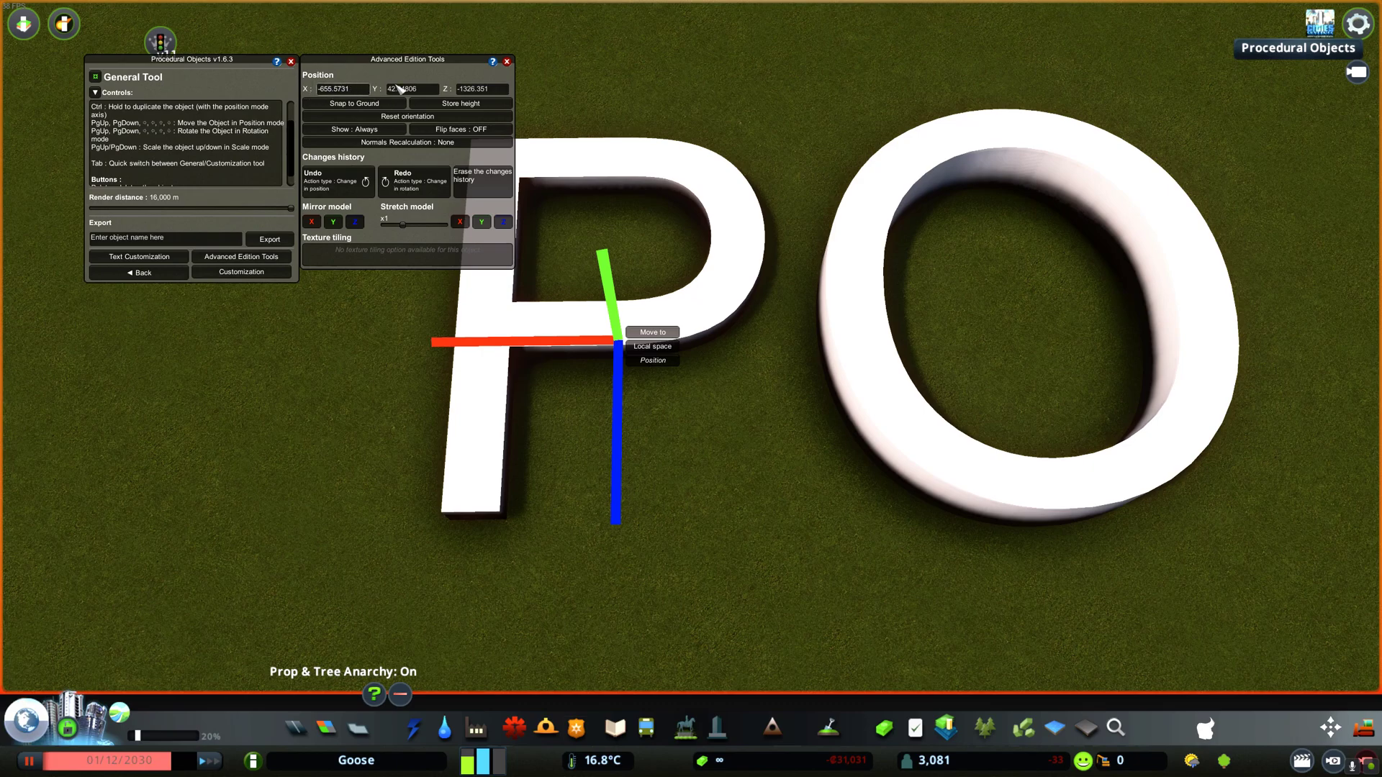
- Switch Flip faces on for the letter P, and switch it off again
key("a")
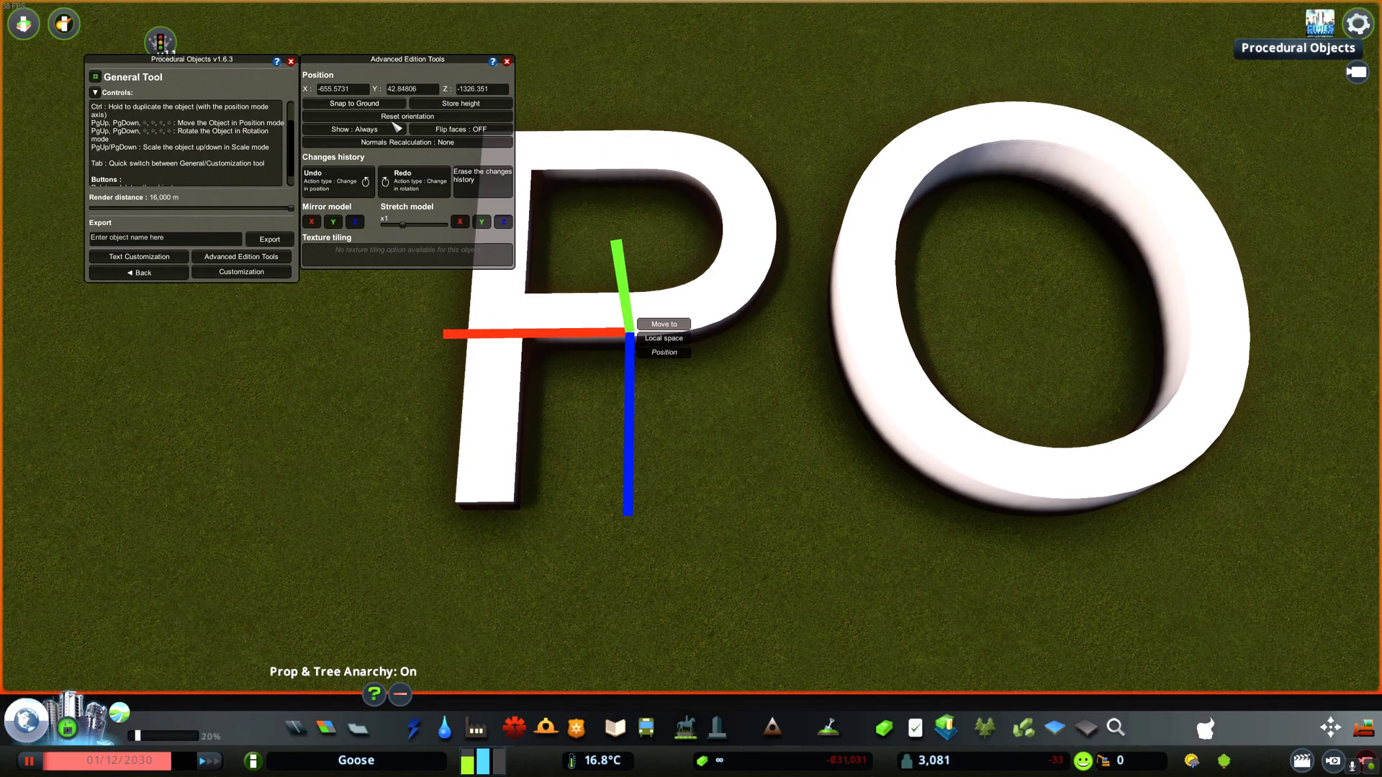
left_click(429, 133)
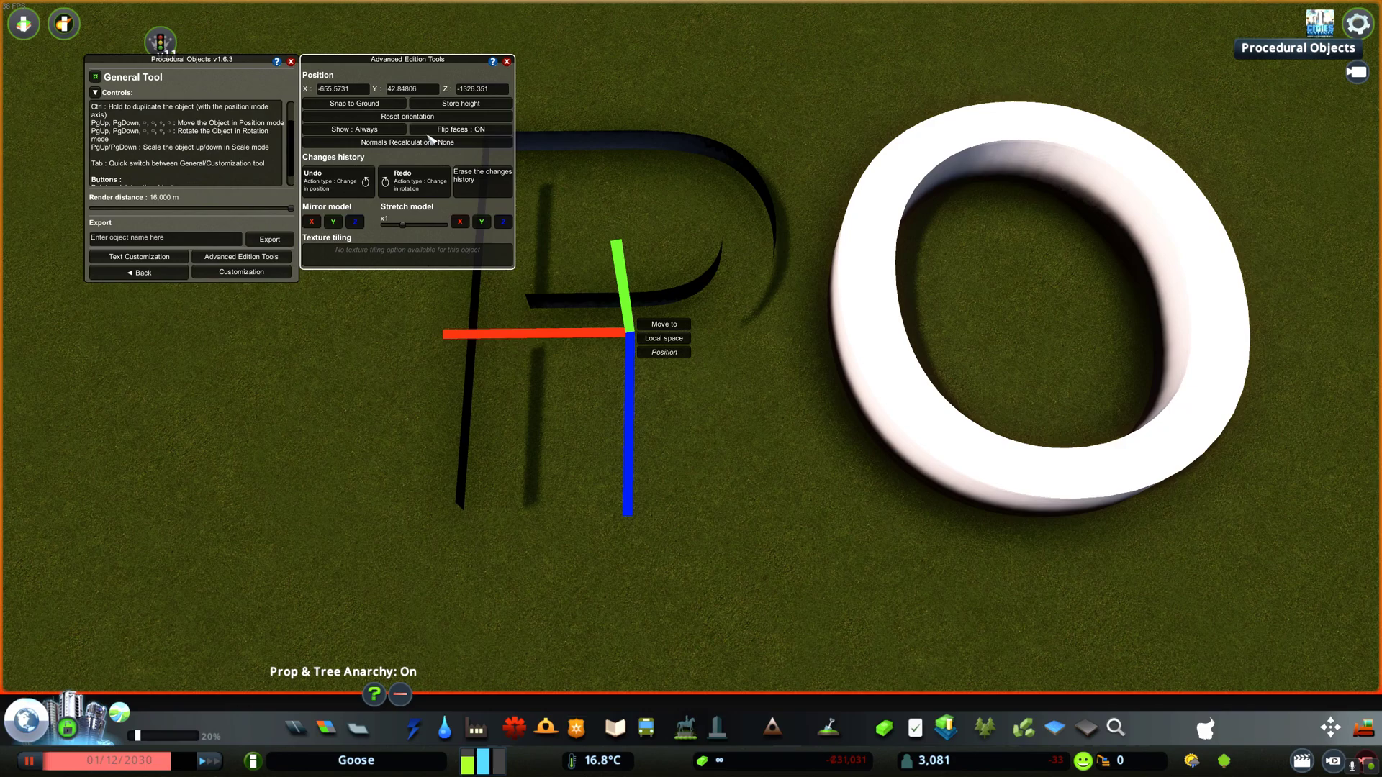
left_click(430, 132)
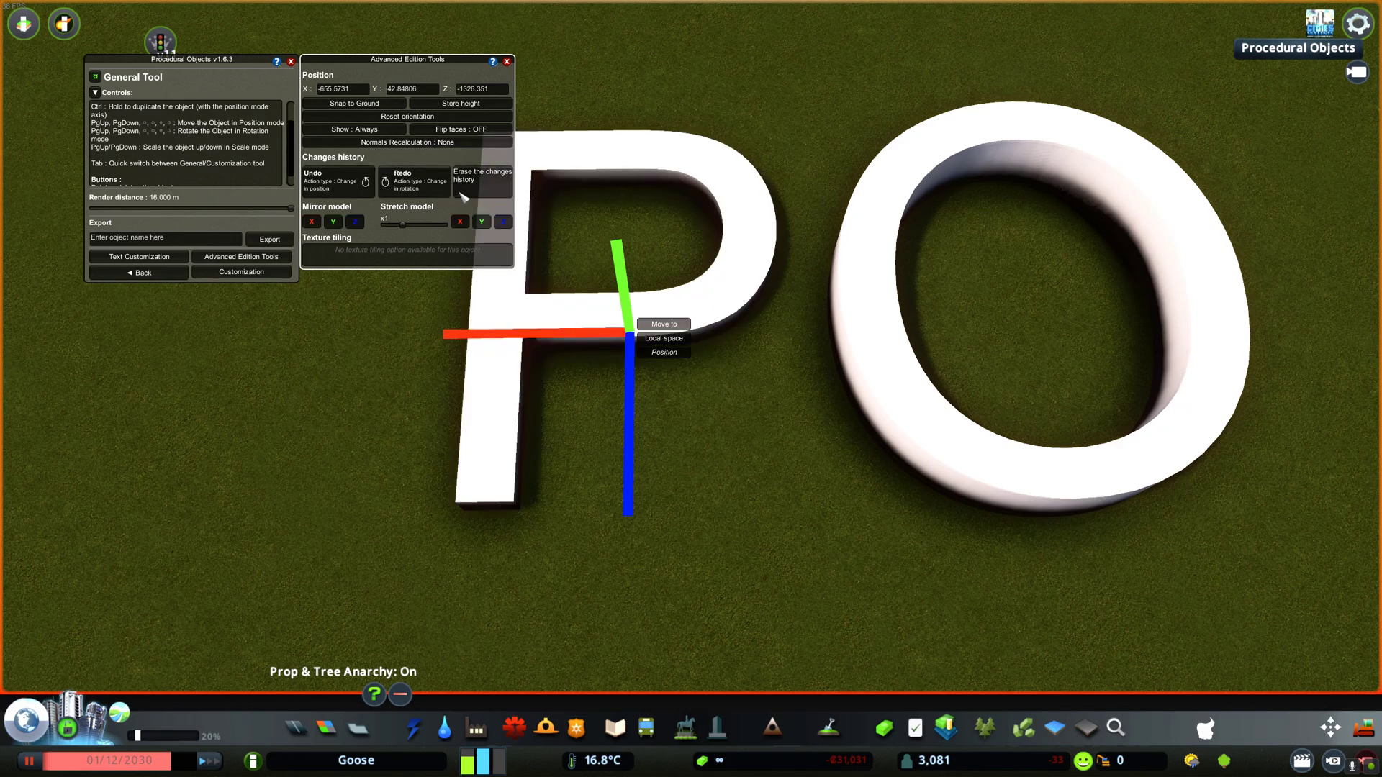
- Mirror the letter P back and forth along the X, Z and Y axes
left_click(314, 223)
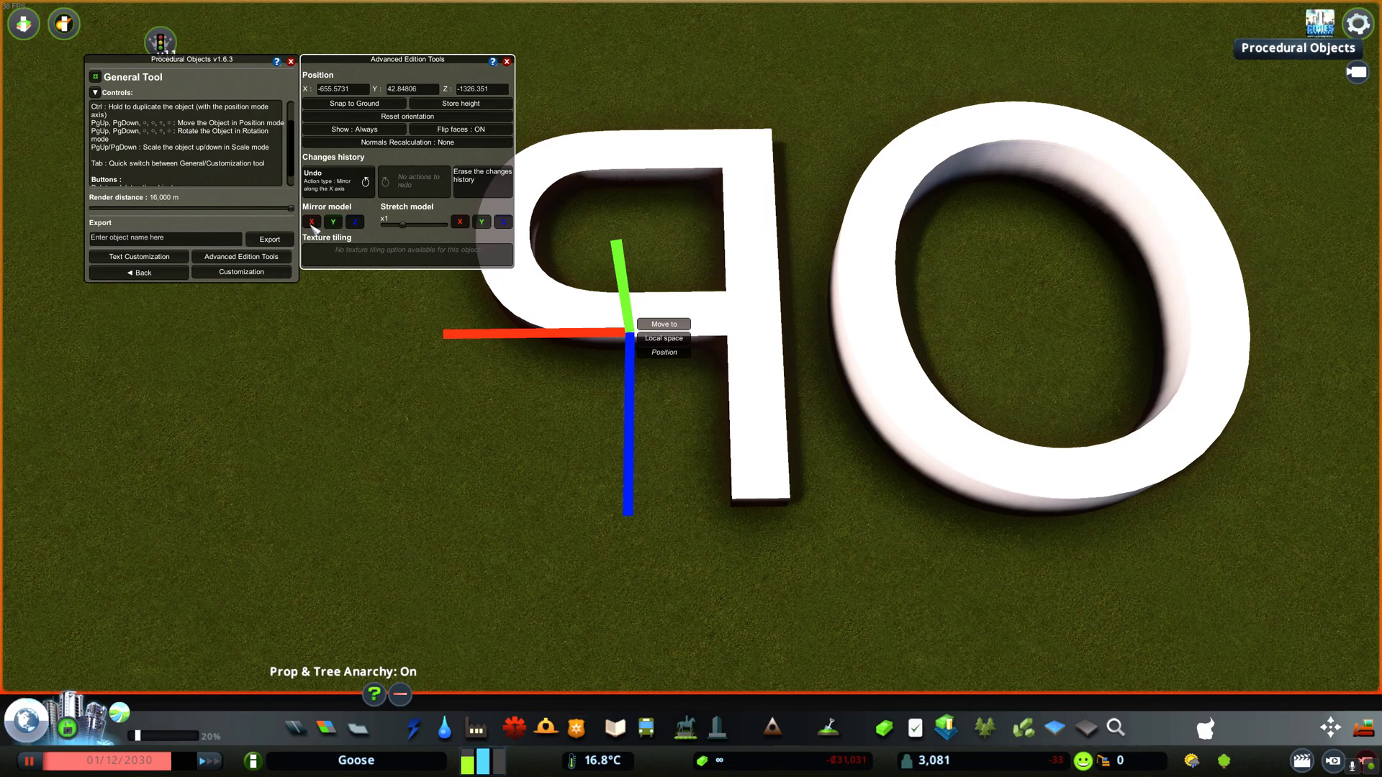
left_click(313, 223)
left_click(356, 223)
left_click(357, 224)
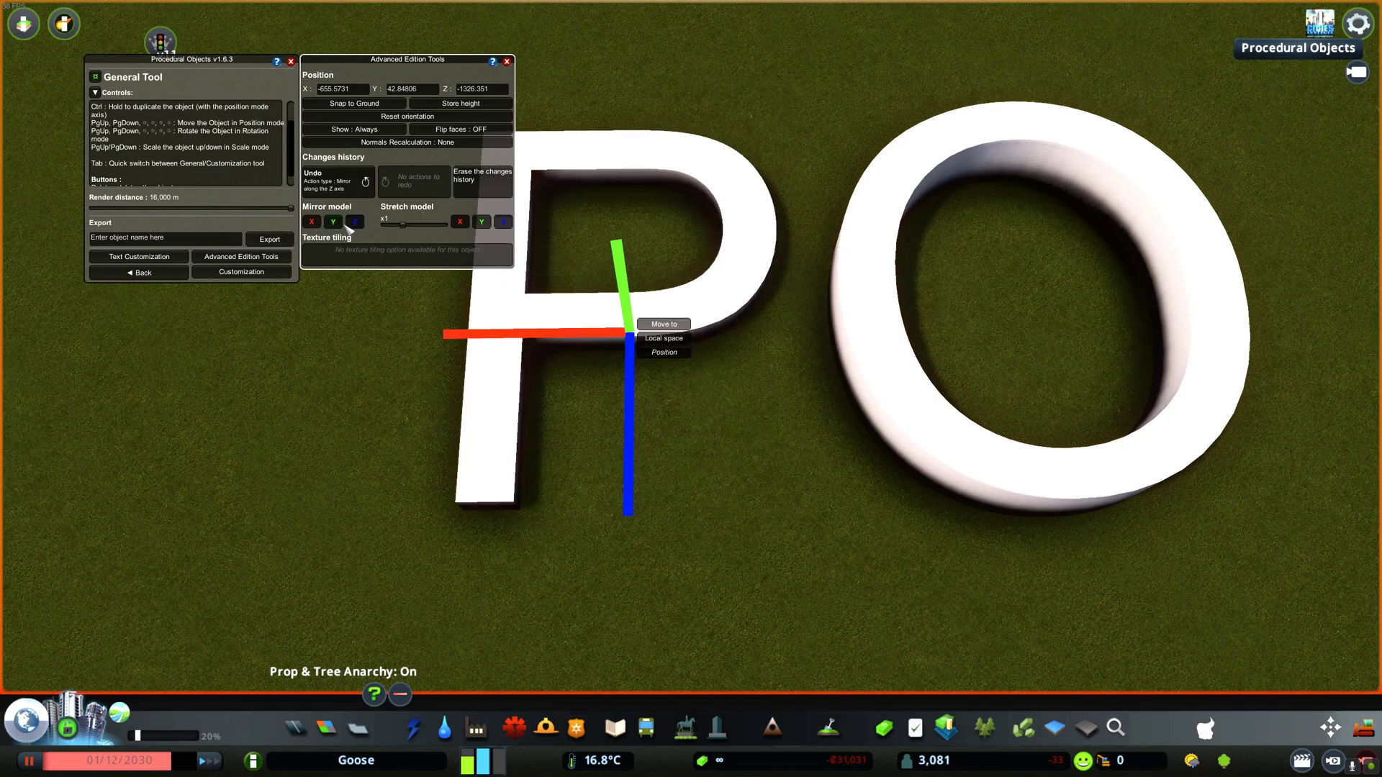
left_click(341, 224)
left_click(333, 223)
- Mirror the letter P along the X axis, and mirror it back and forth along the Y axis
scroll(524, 365, "up", 5)
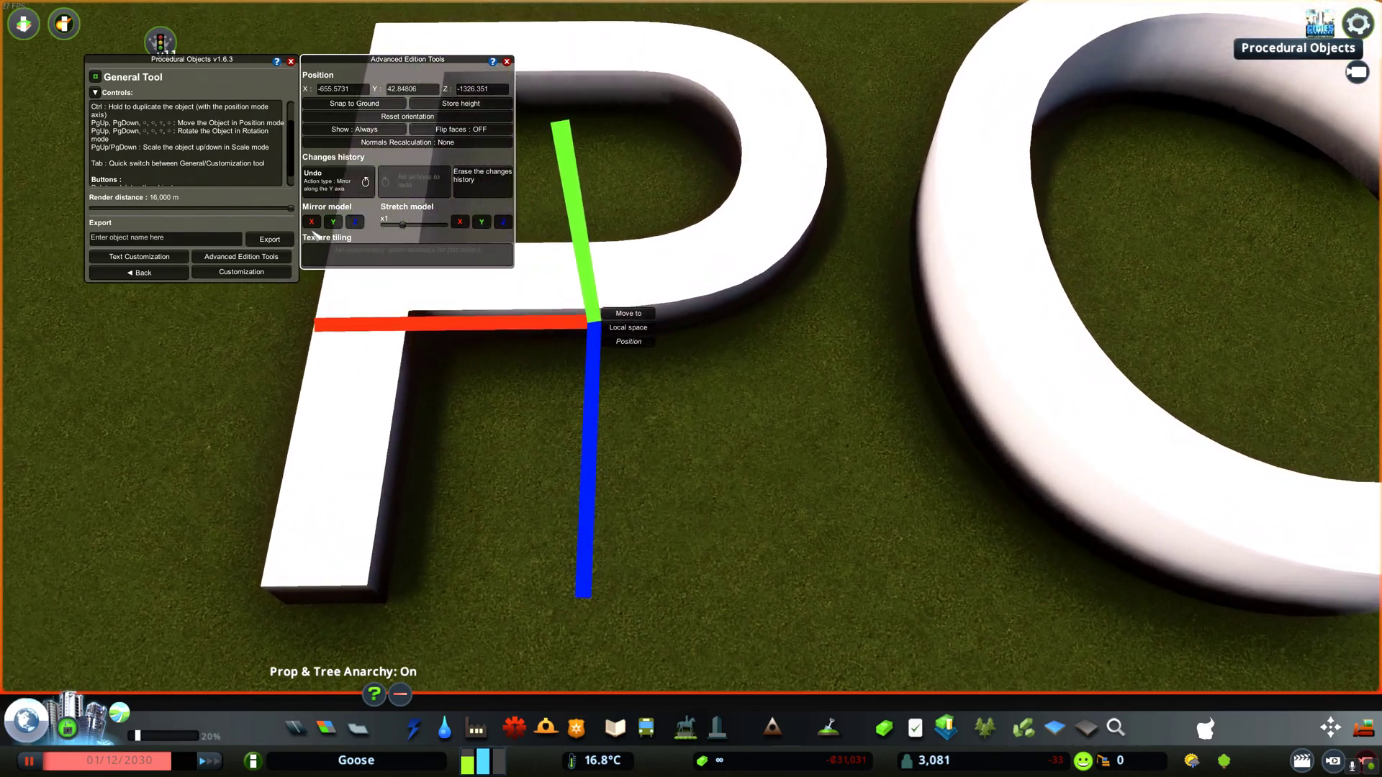
left_click(312, 223)
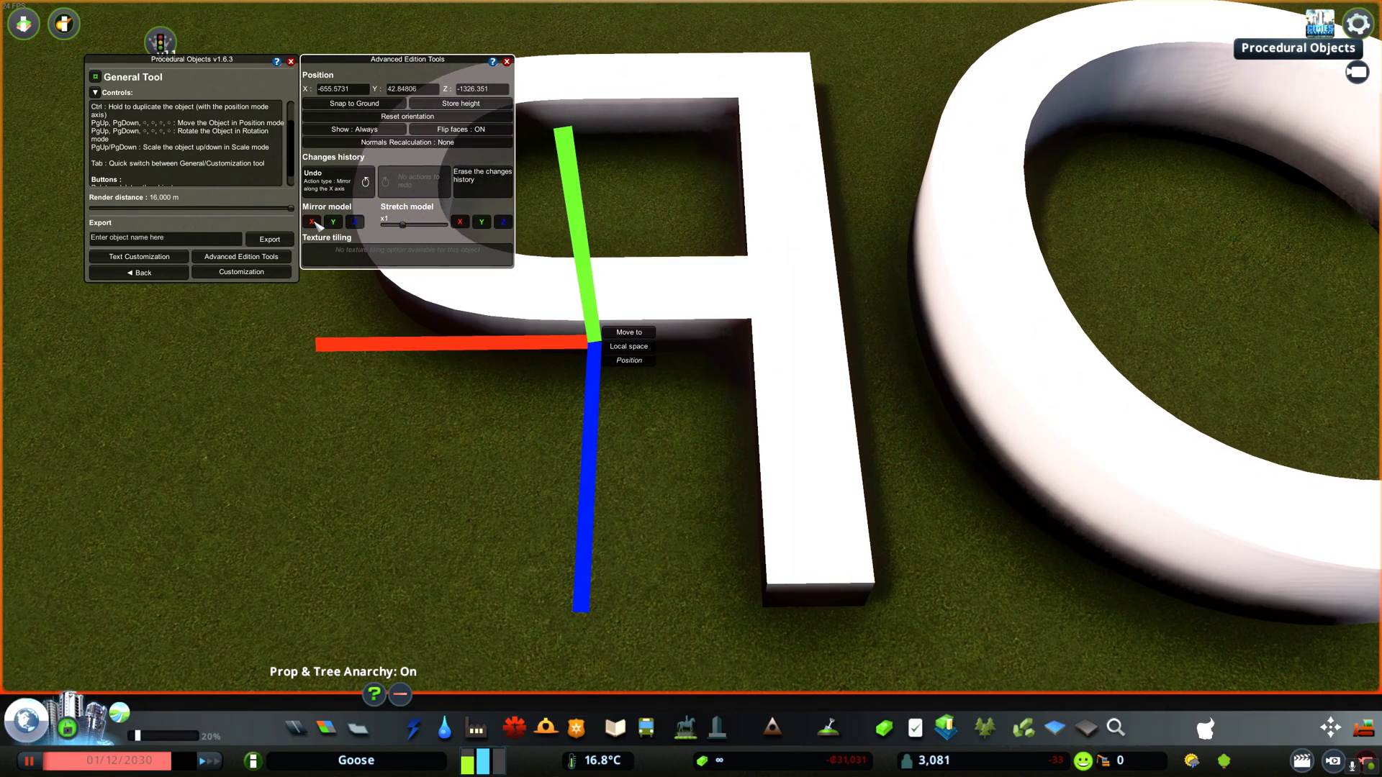
left_click(333, 223)
left_click(333, 222)
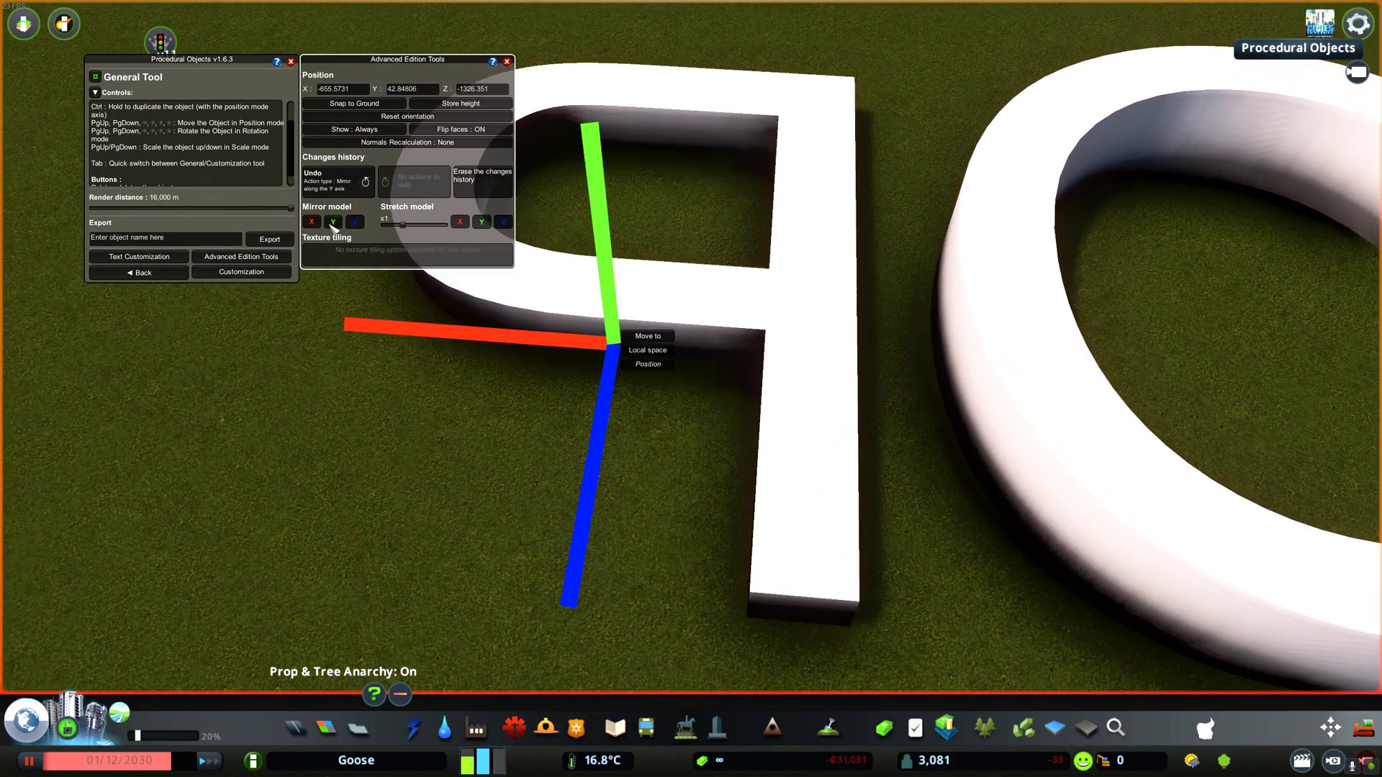
- Stretch the letter P by x2.8 along the X and Y axes, and undo the stretches
scroll(934, 335, "down", 2)
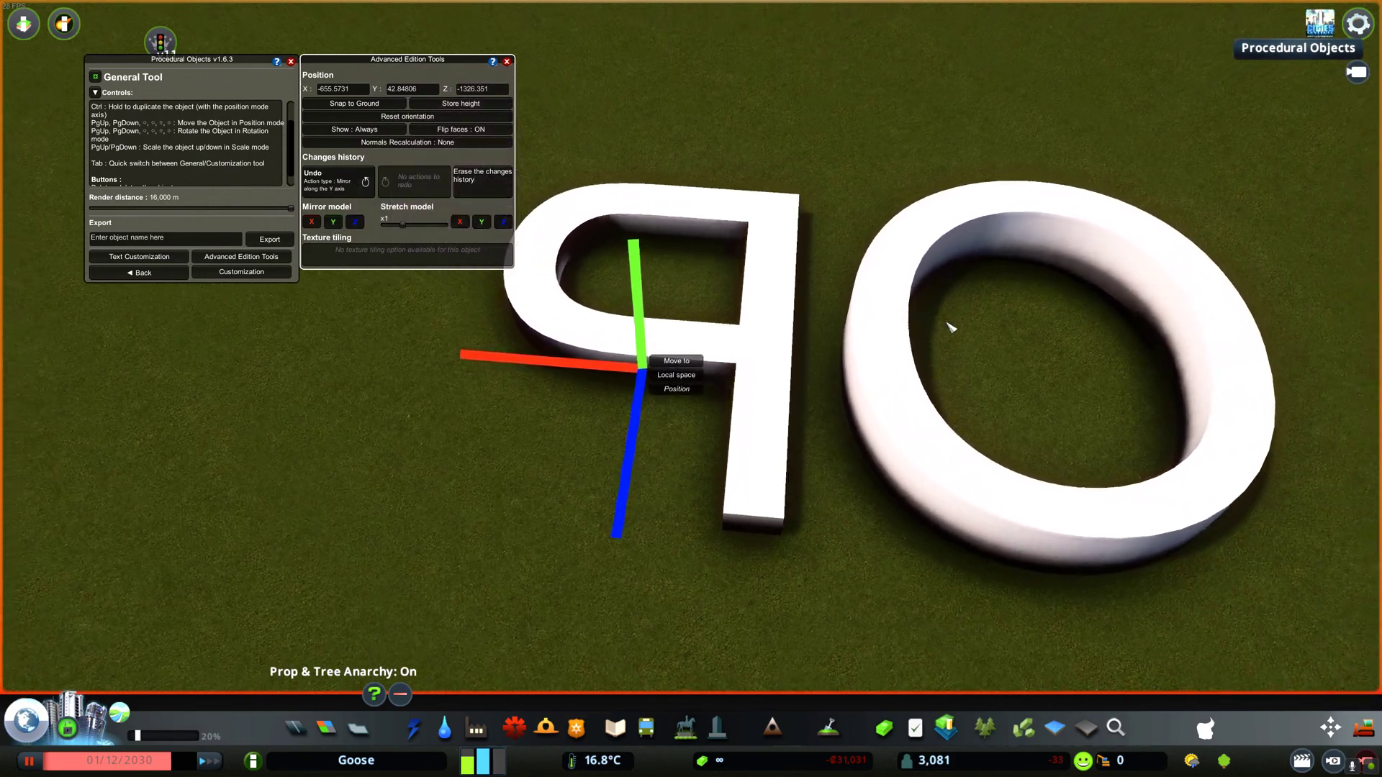
scroll(765, 283, "down", 1)
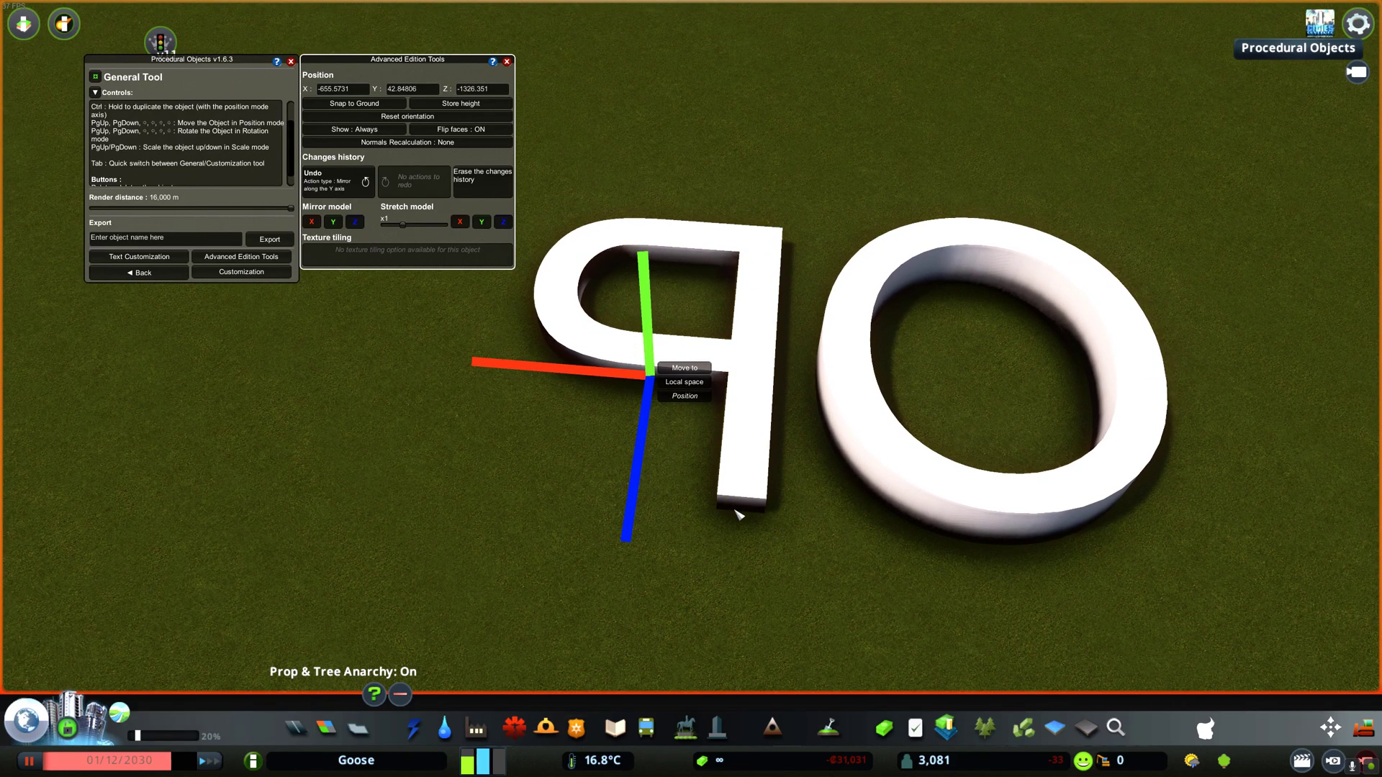
scroll(754, 268, "up", 1)
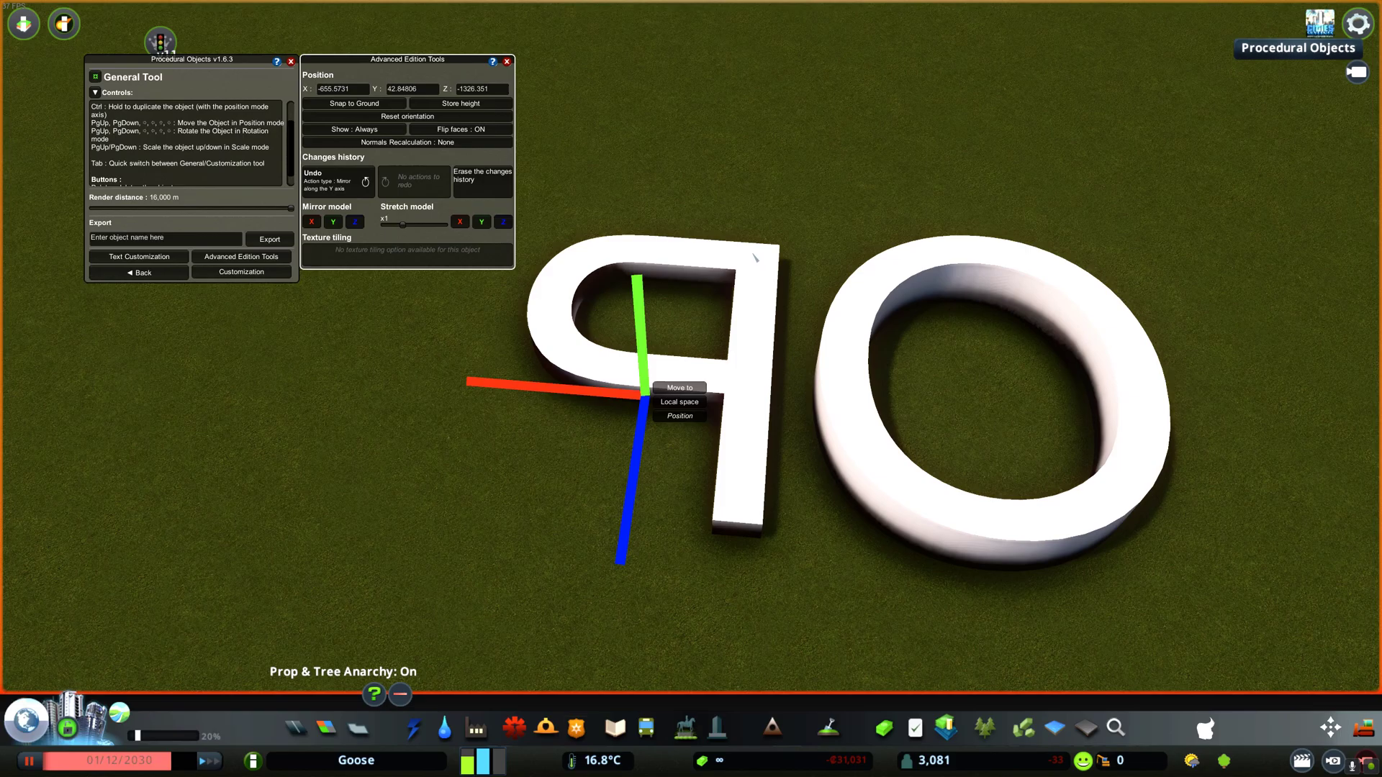
left_click_drag(447, 230, 441, 231)
left_click(461, 223)
left_click(481, 225)
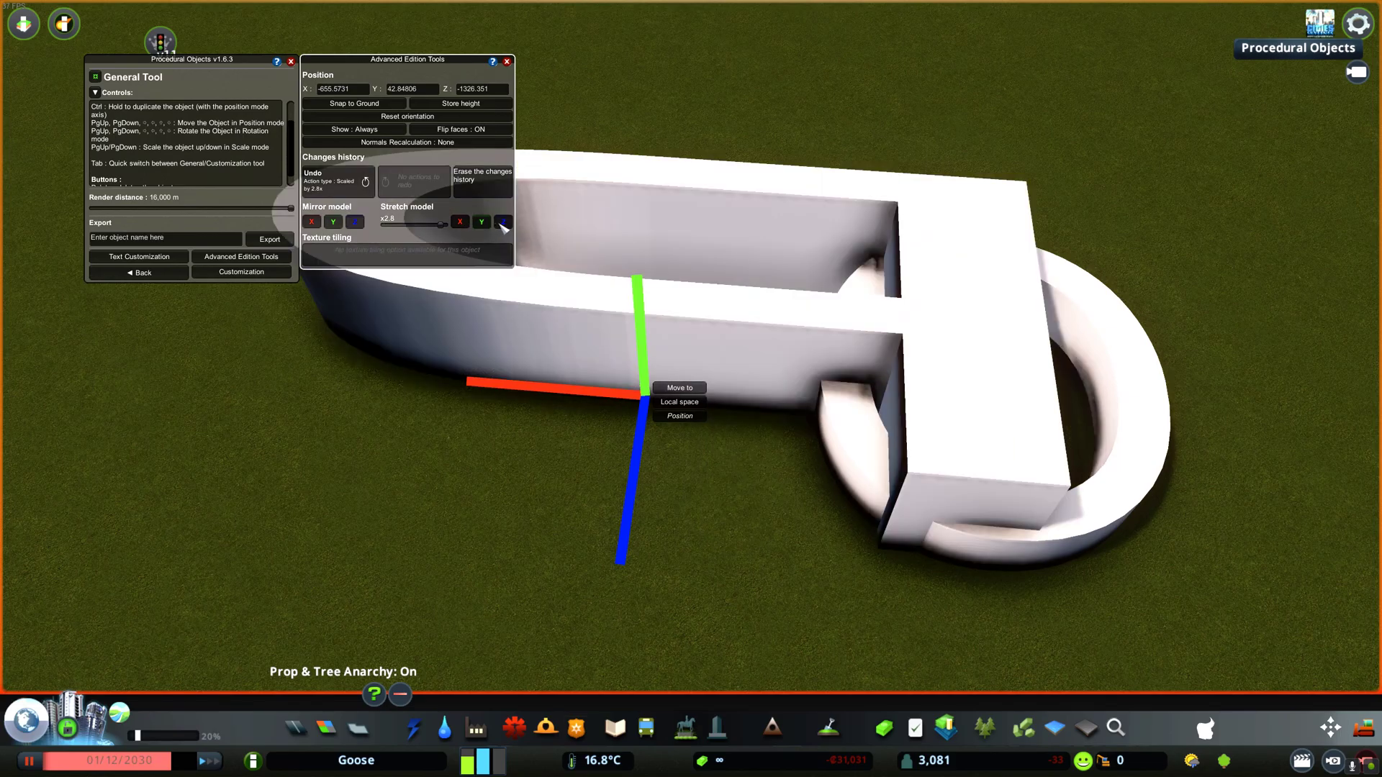
left_click(481, 223)
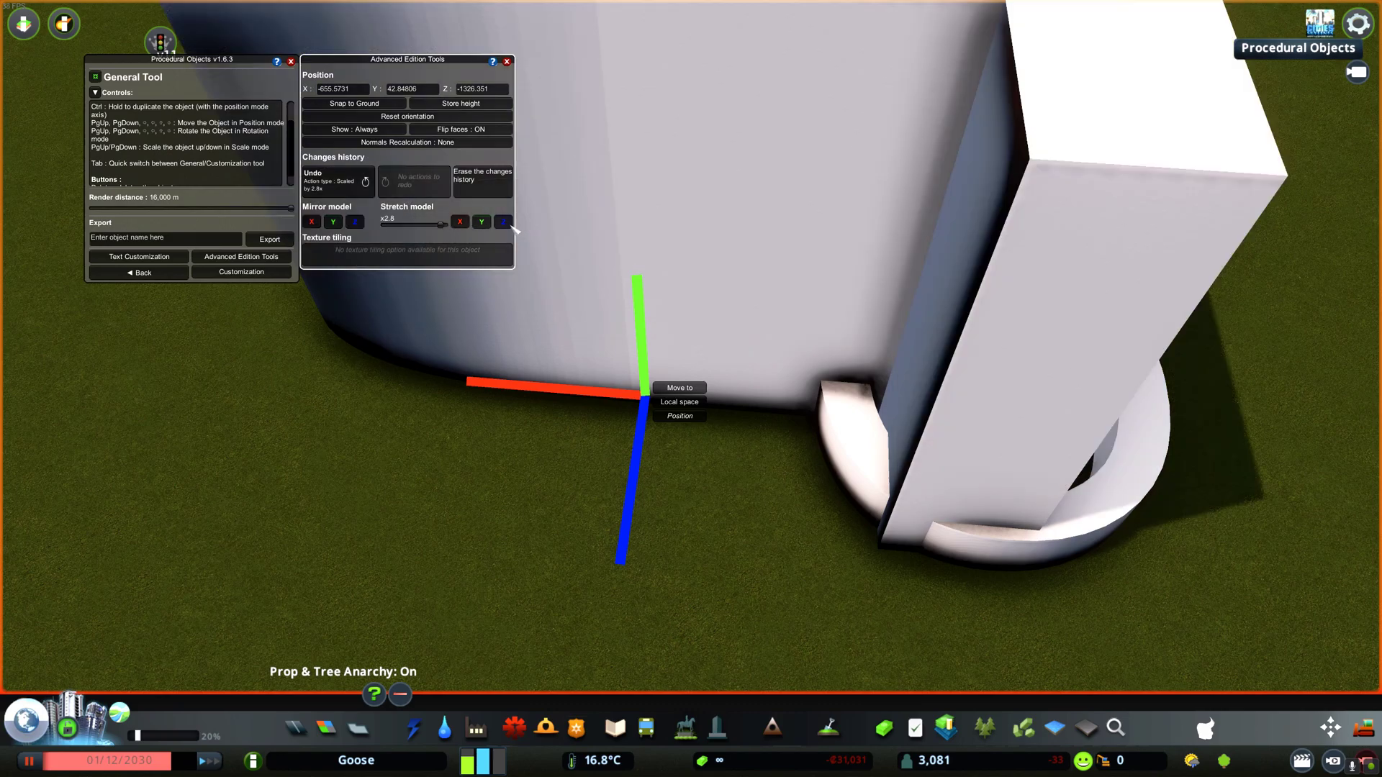
left_click(333, 182)
left_click(330, 181)
left_click(329, 181)
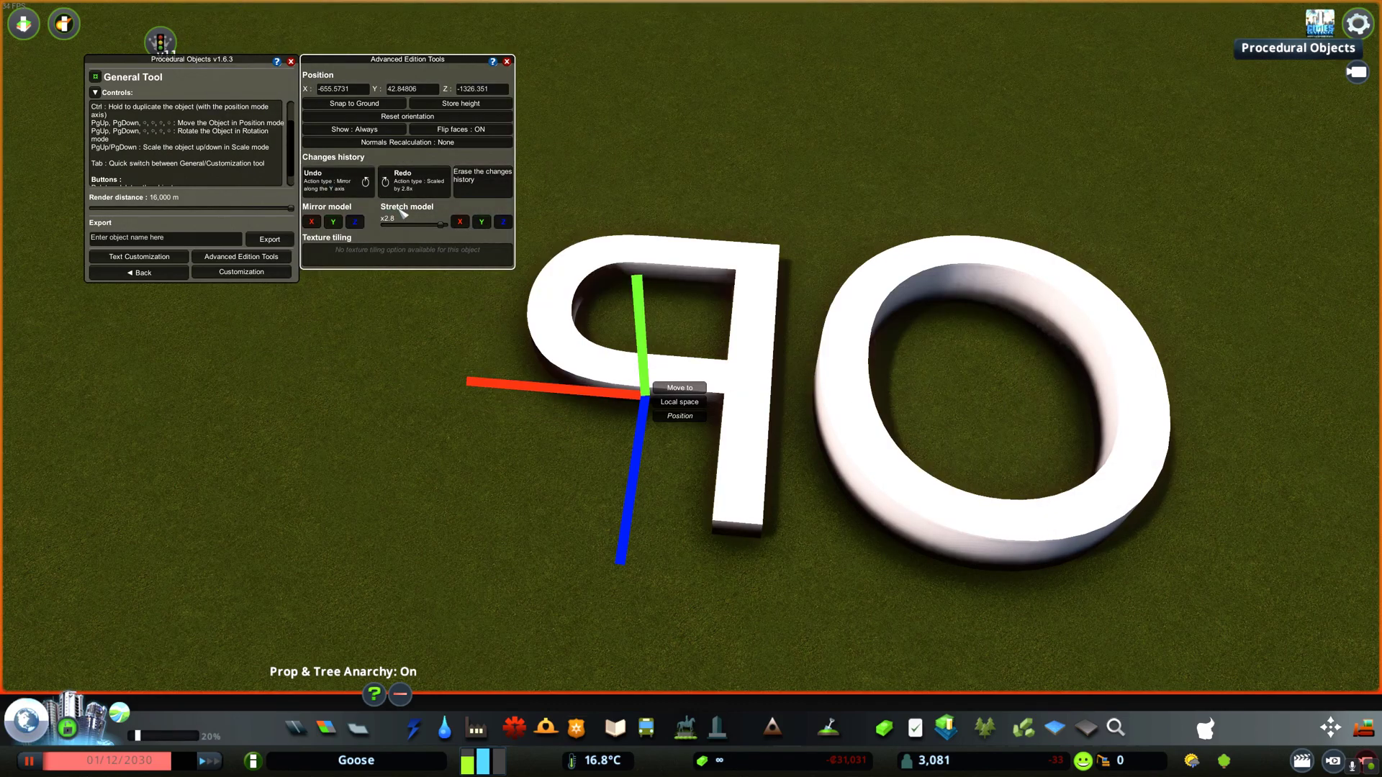
- Set the stretch factor to x0.1, and undo the letter P's last Y-axis mirror
left_click_drag(443, 227, 383, 229)
left_click(363, 188)
scroll(272, 216, "down", 2)
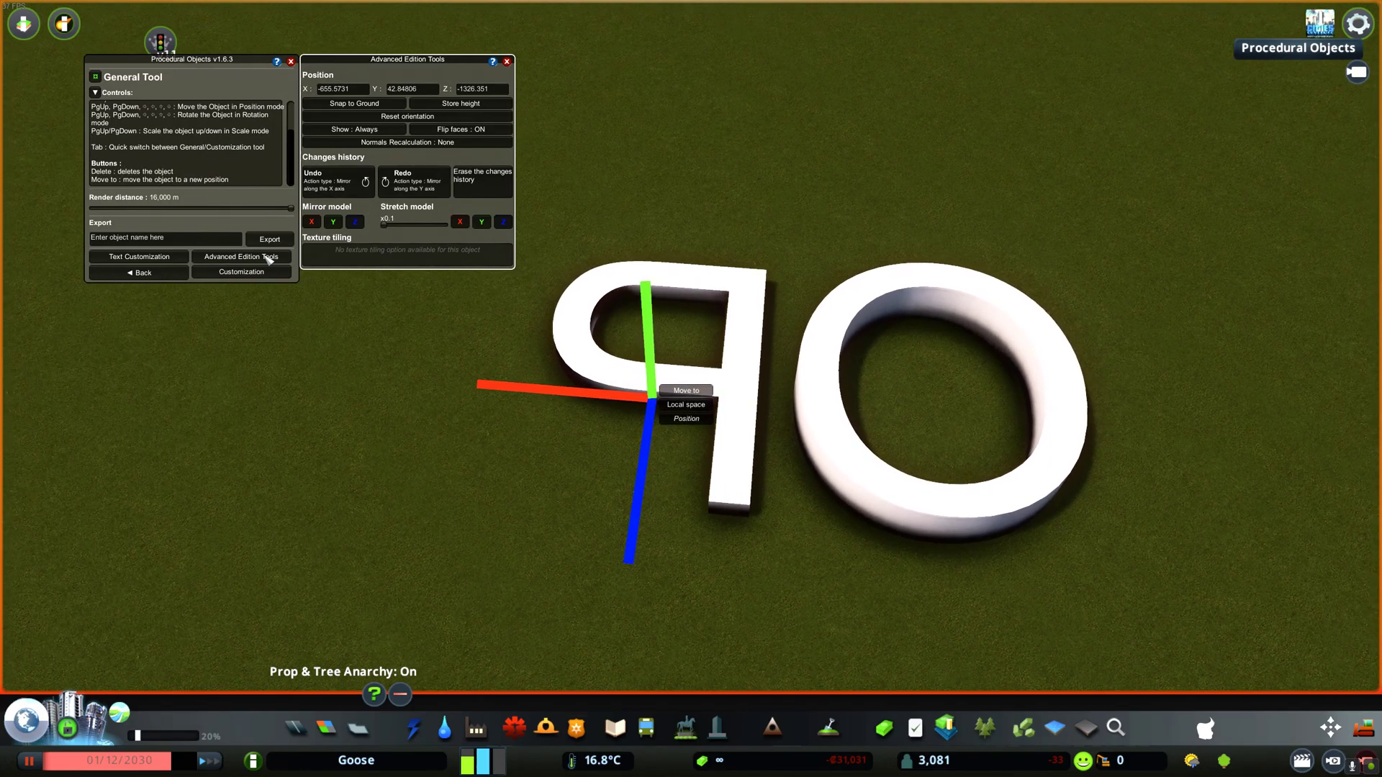
- Open the letter P in the Customization tool, and select the four vertices at the end of its stem
left_click(242, 272)
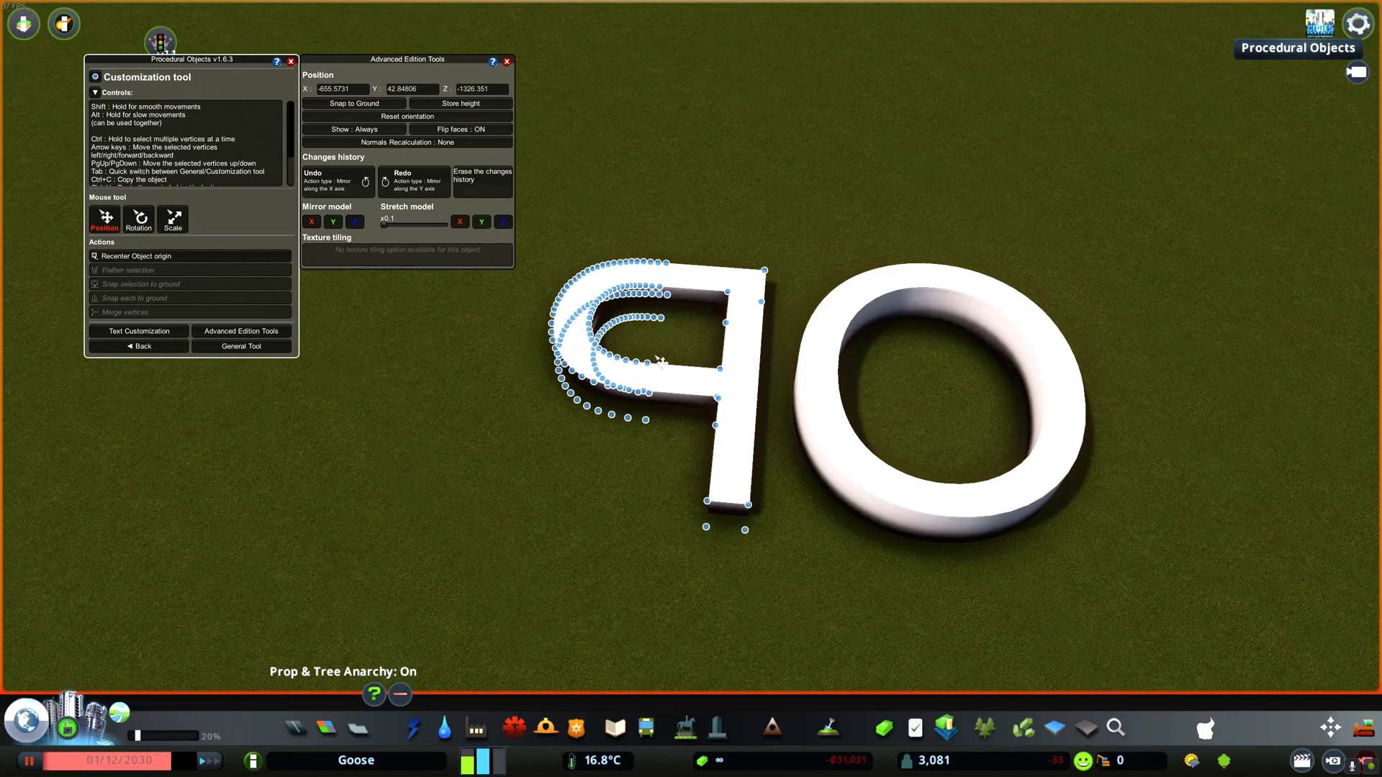
scroll(594, 396, "up", 2)
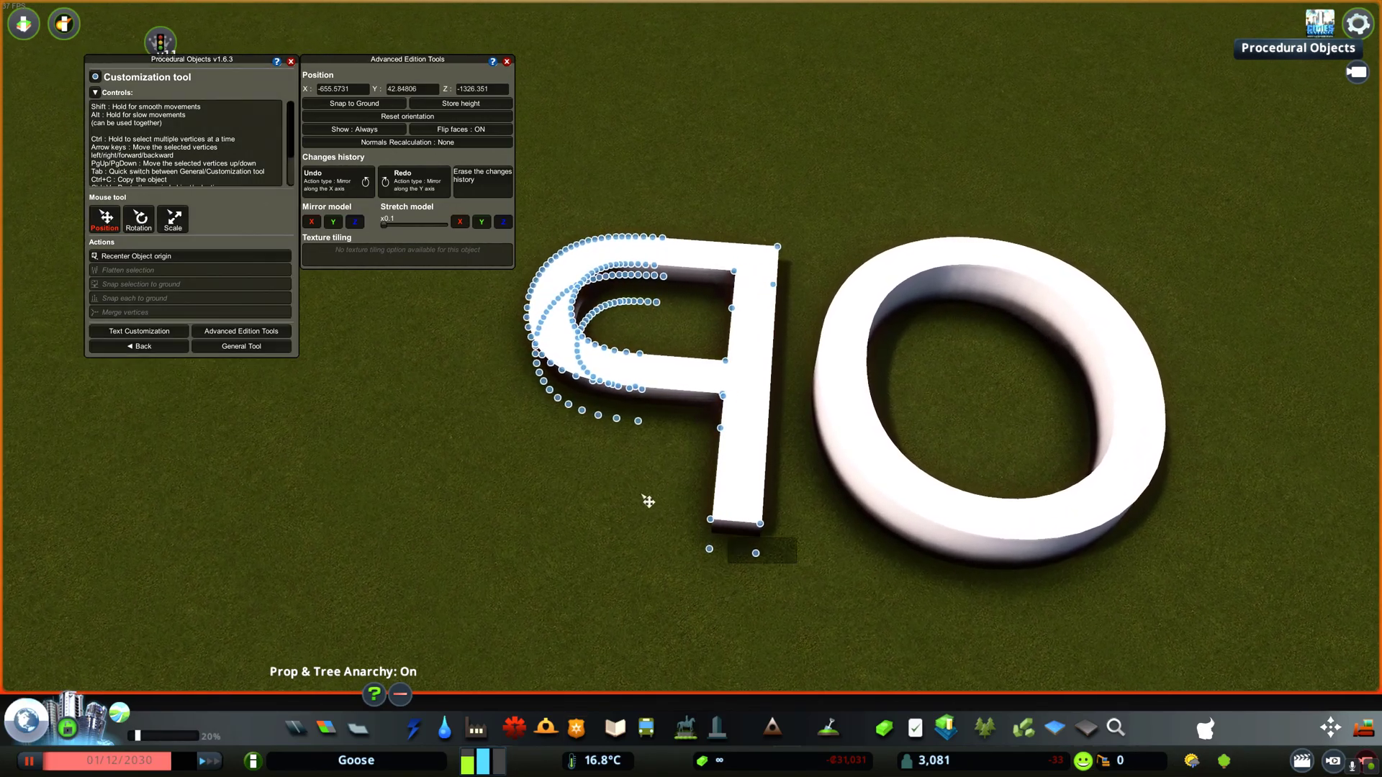
left_click_drag(647, 500, 657, 519)
scroll(761, 530, "up", 2)
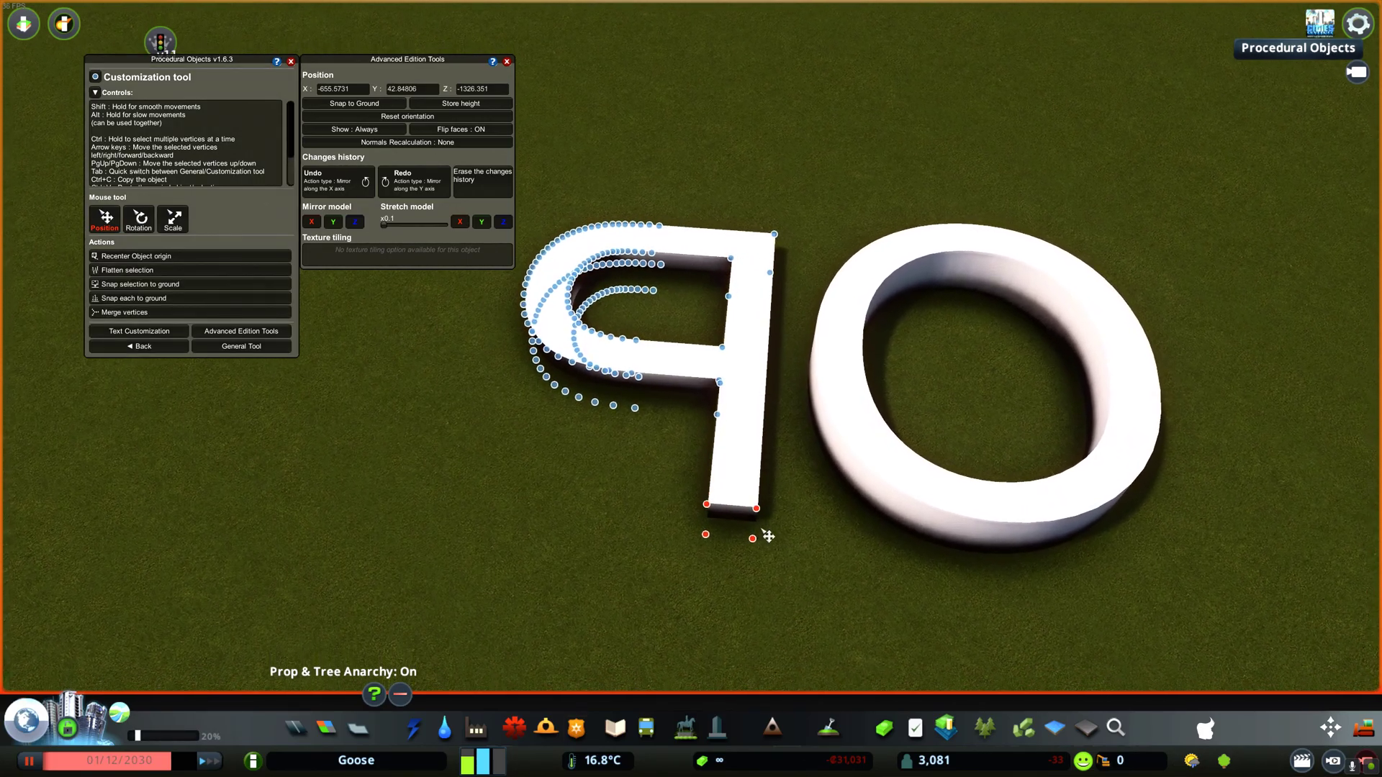
- Select only the upper outer corner vertex at the end of the P's stem, move it, and undo the move
left_click(784, 541)
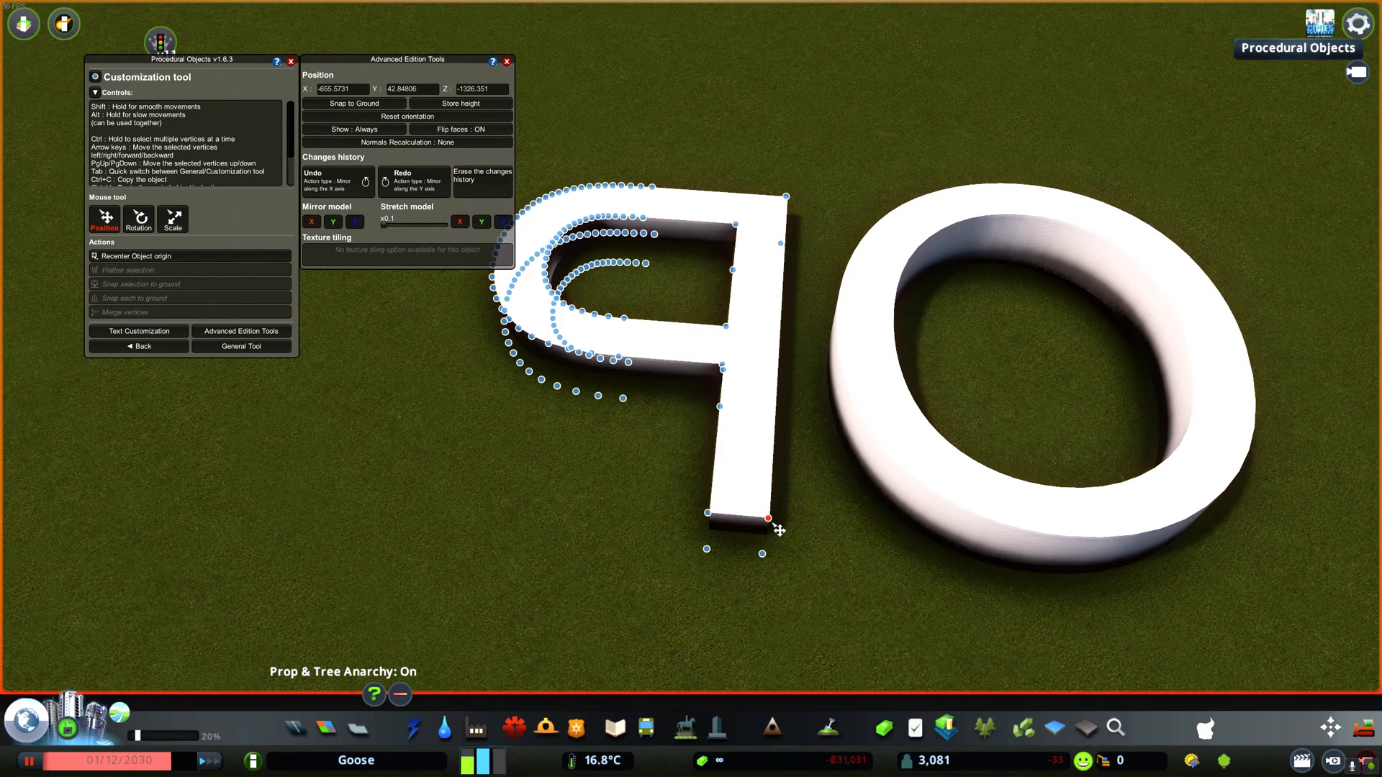
left_click_drag(779, 531, 878, 560)
key("ctrl+z")
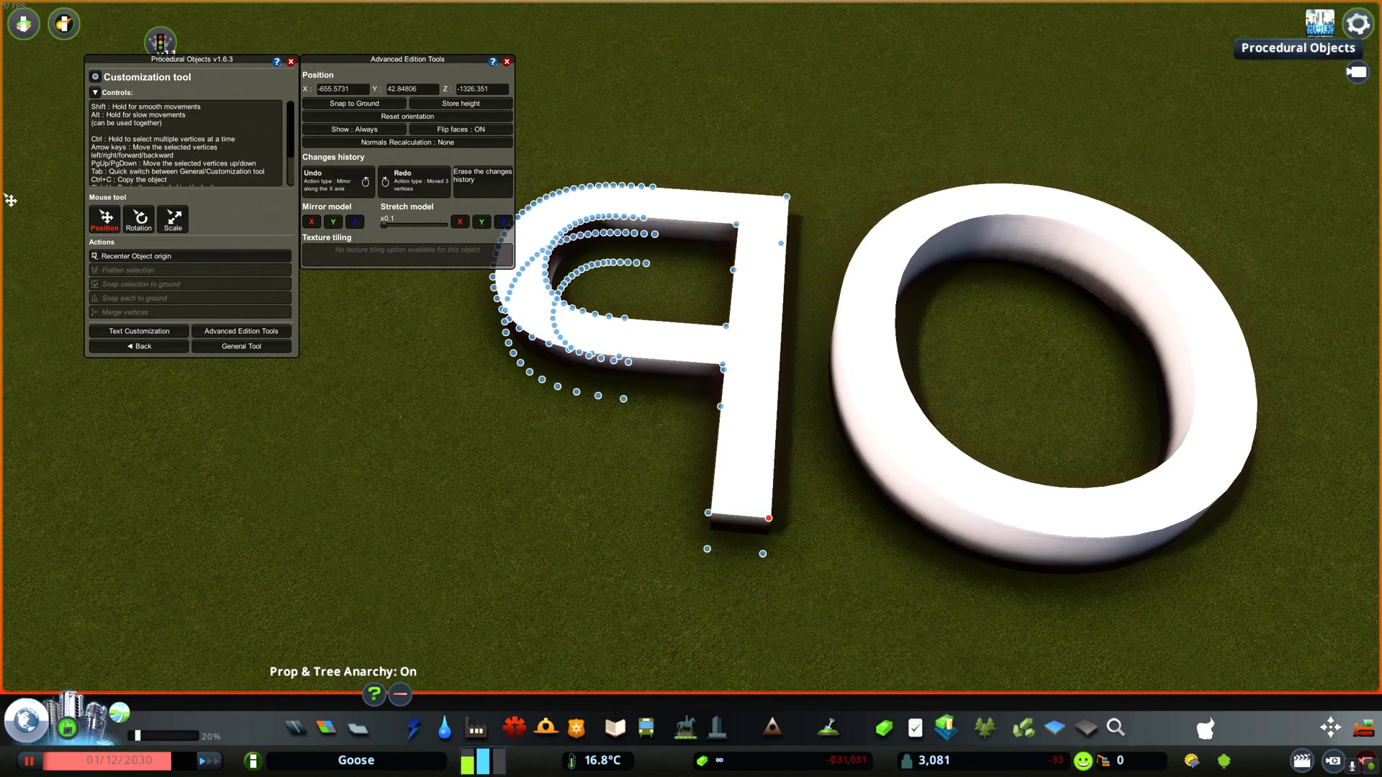
- Redo and undo the vertex move, and nudge the selected corner vertex inward to taper the end of the P's stem
scroll(548, 408, "up", 1)
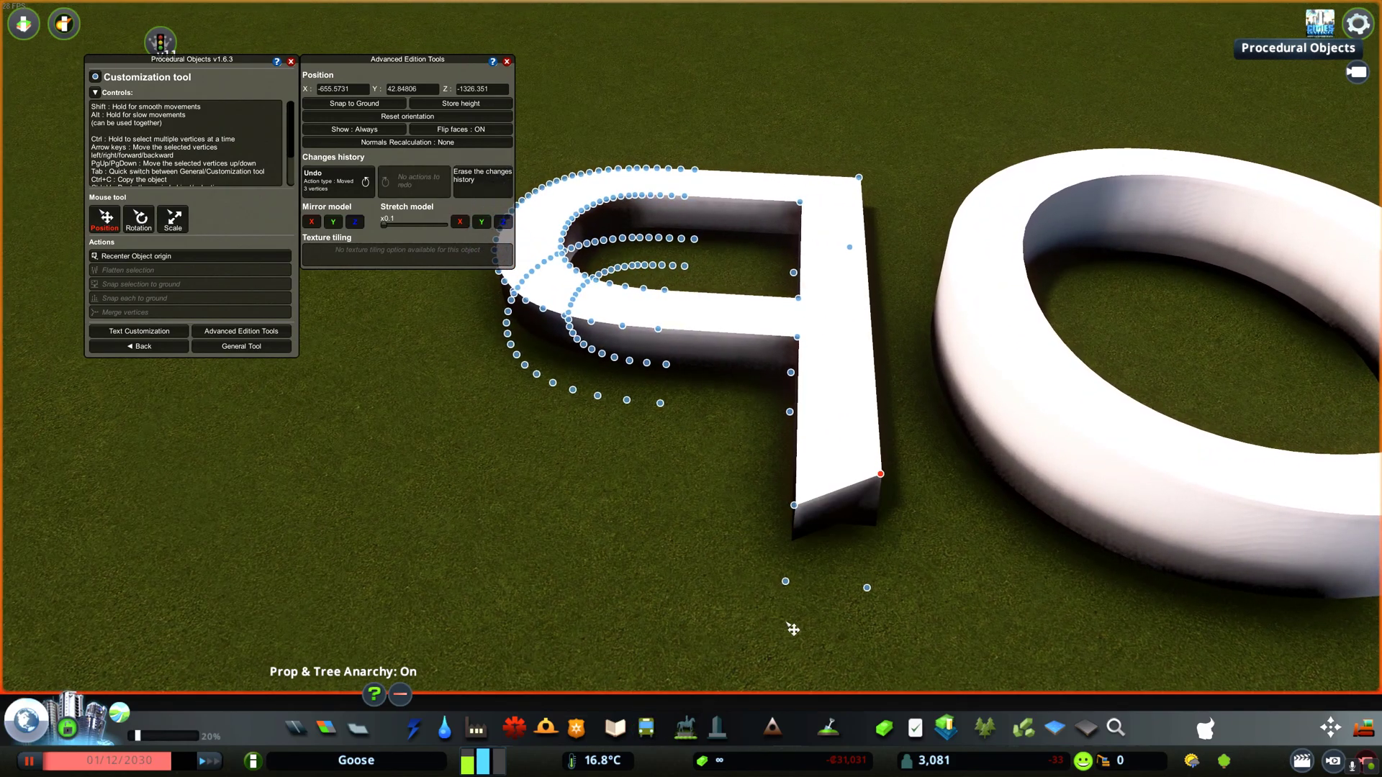
key("ctrl+y")
key("ctrl+z")
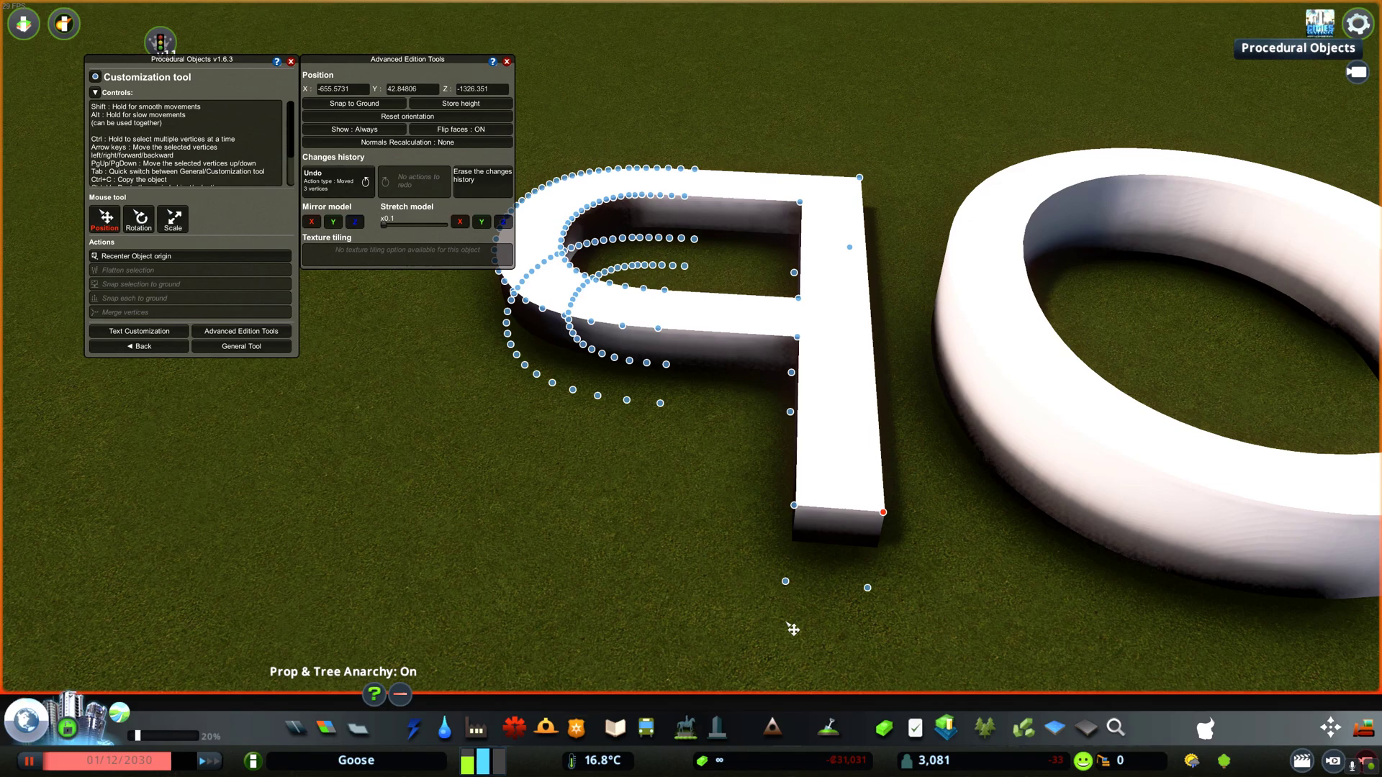
key("Left")
key("Right")
key("Left")
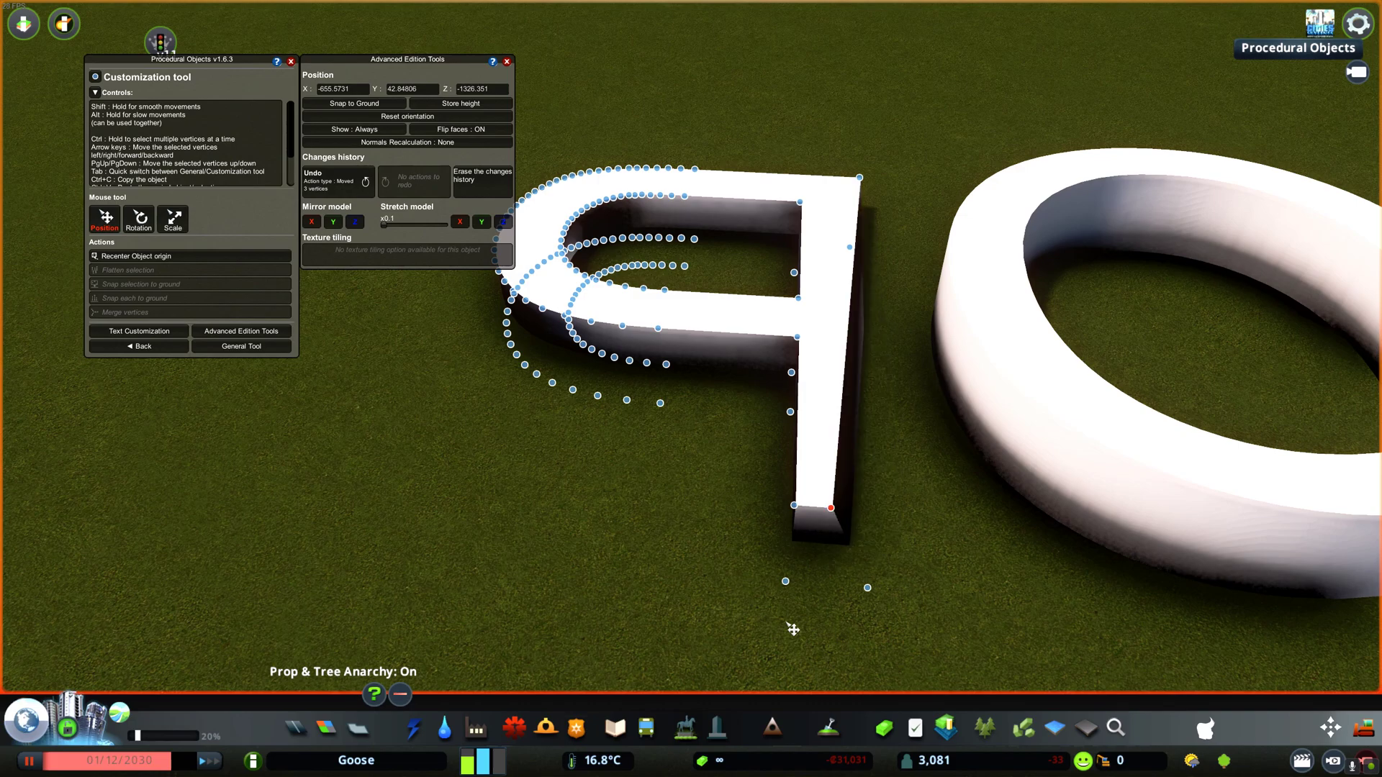
- Shift the selected corner vertex at the end of the P's stem inward, and move it back outward to square off the stem
key("Left")
key("Left")
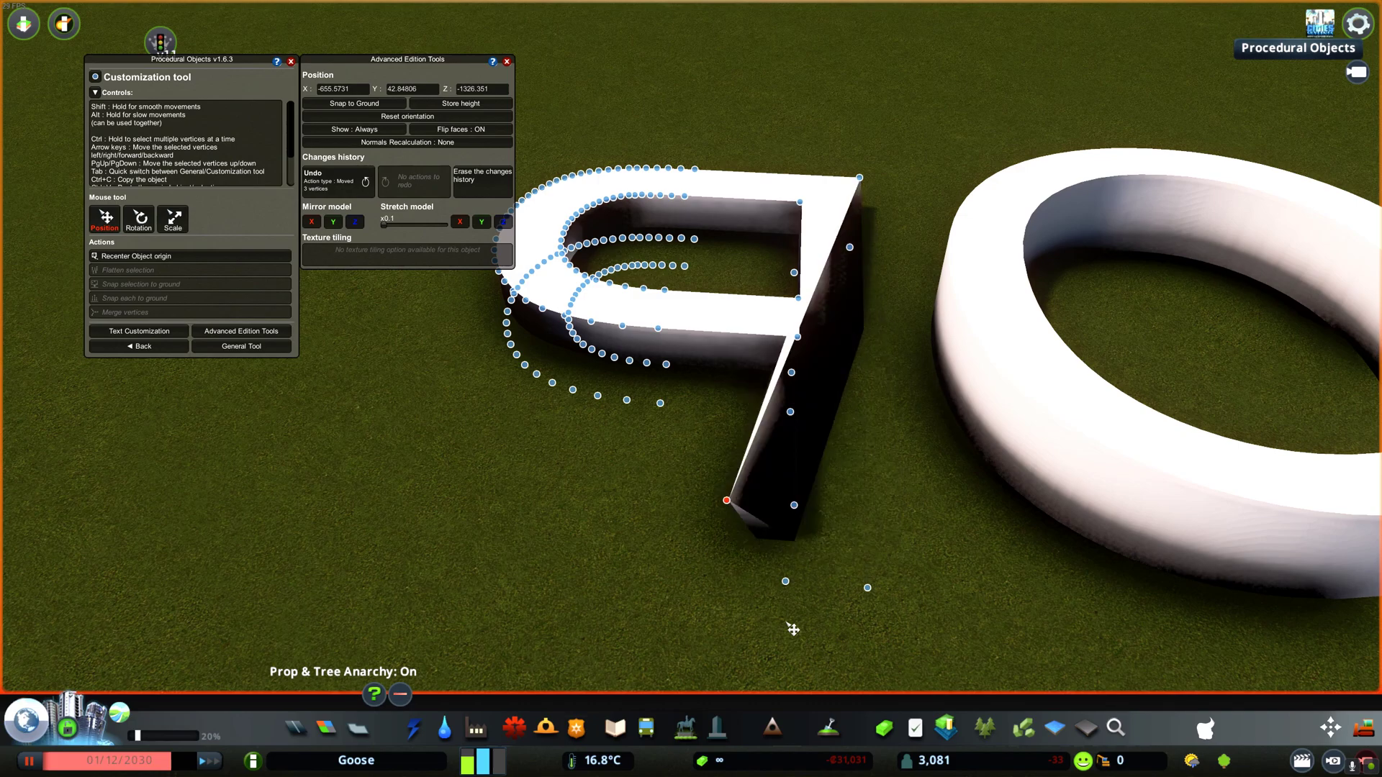
key("Right")
key("Right")
key("Right")
key("Right")
key("Left")
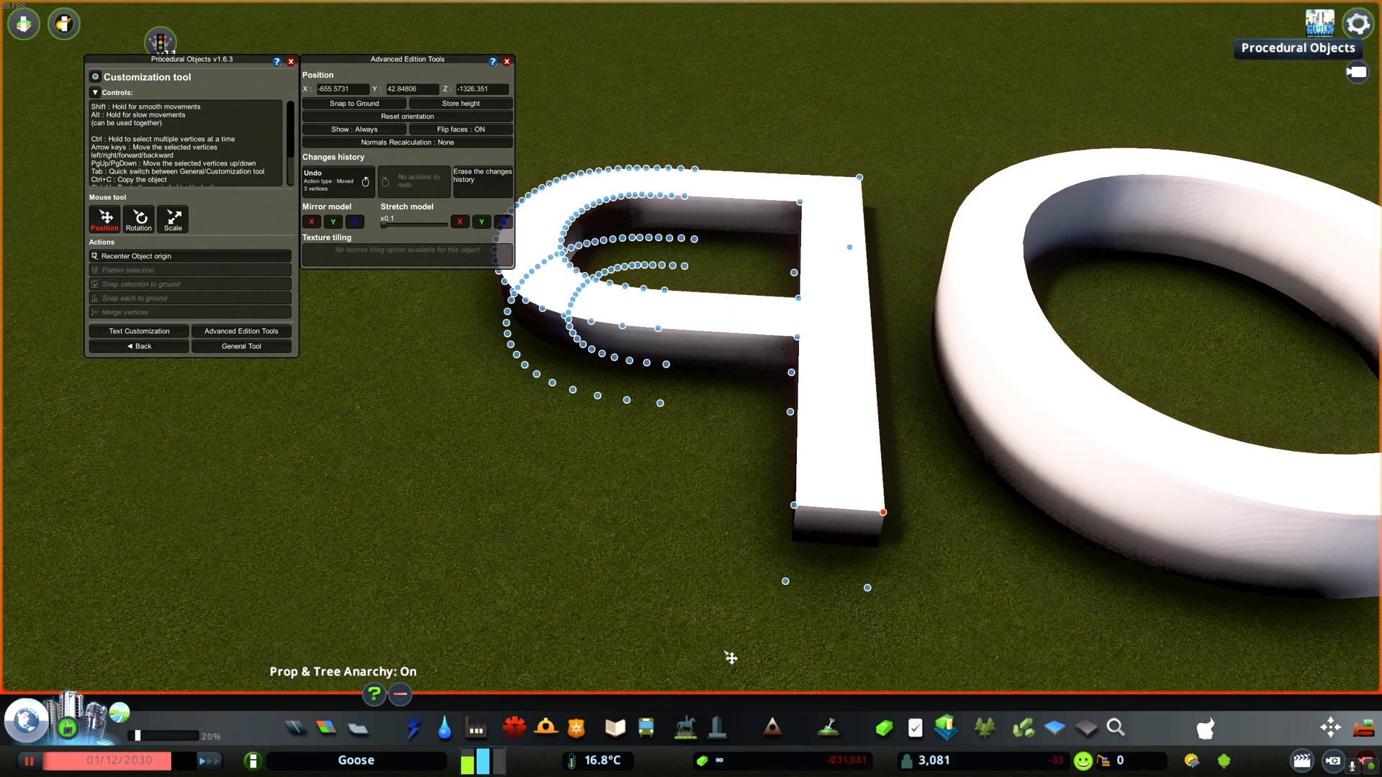
- Select the four vertices at the end of the P's stem, and adjust them with the Rotation and Scale mouse tools
scroll(663, 496, "down", 2)
left_click_drag(992, 594, 686, 448)
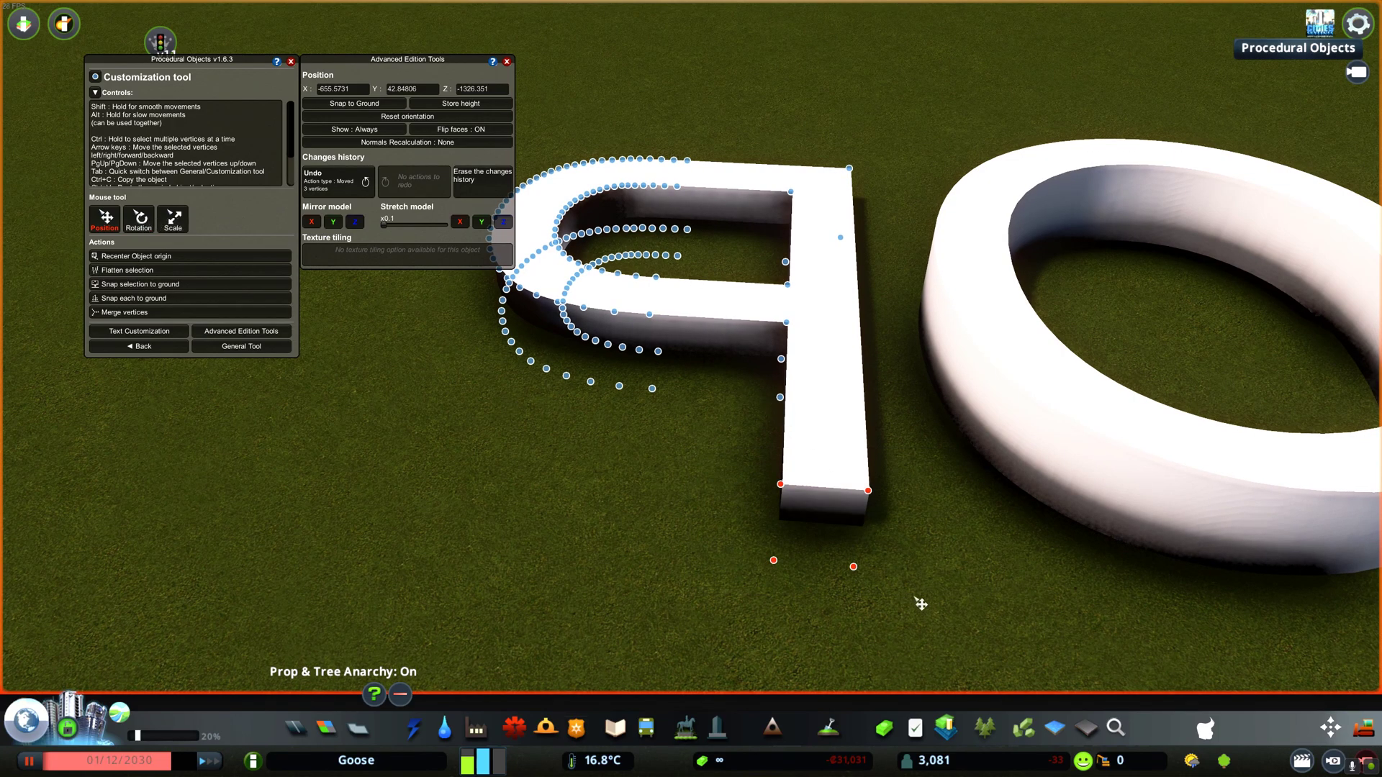
left_click(150, 228)
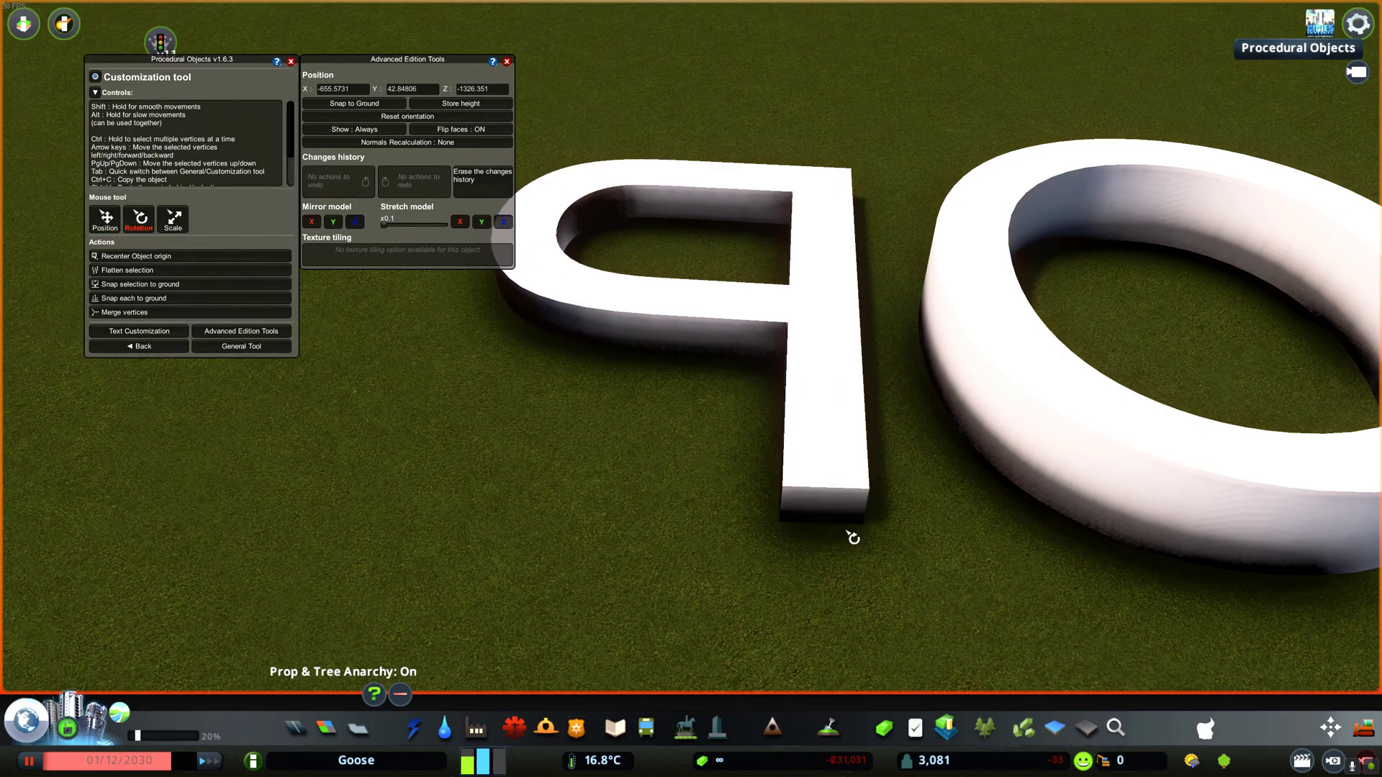
left_click_drag(852, 538, 845, 527)
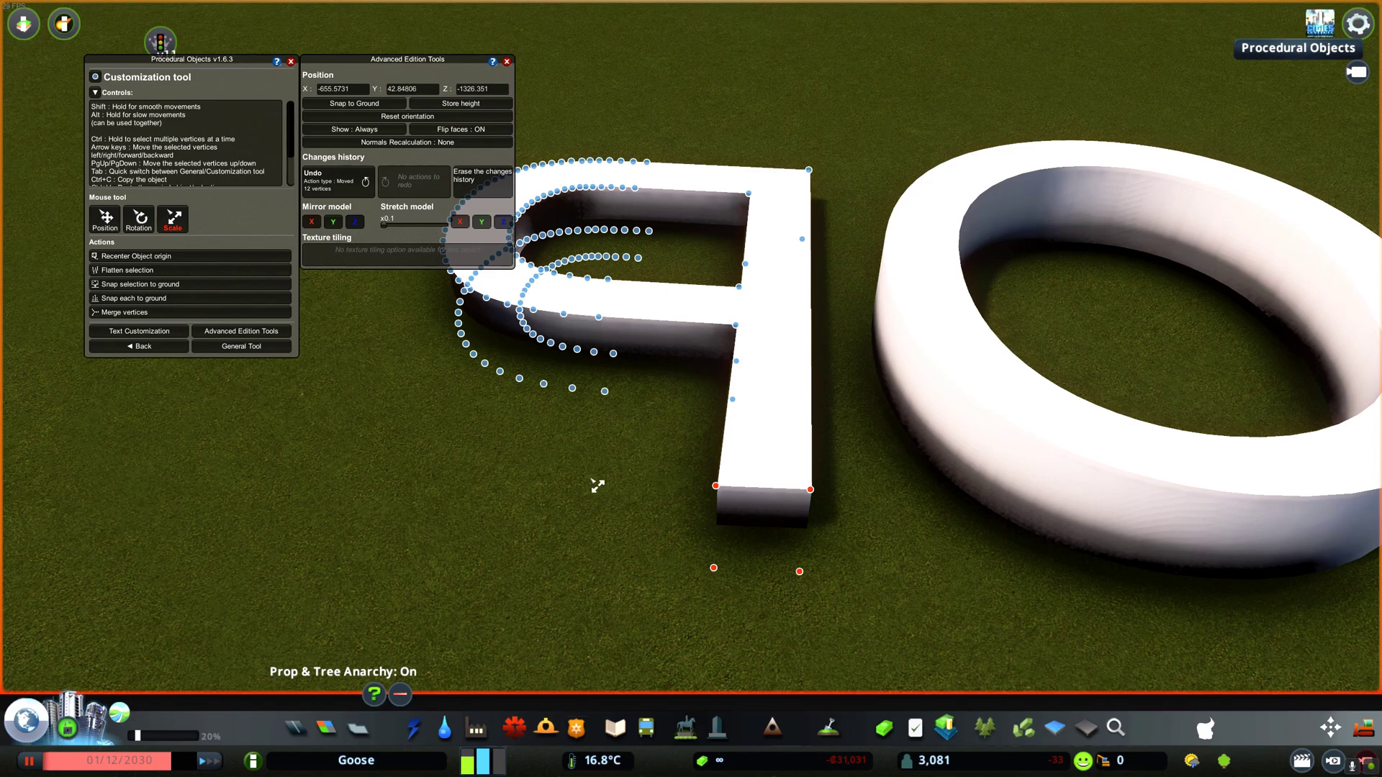
- Flatten the four selected vertices at the end of the P's stem, and merge them into one point
left_click(138, 272)
left_click(138, 272)
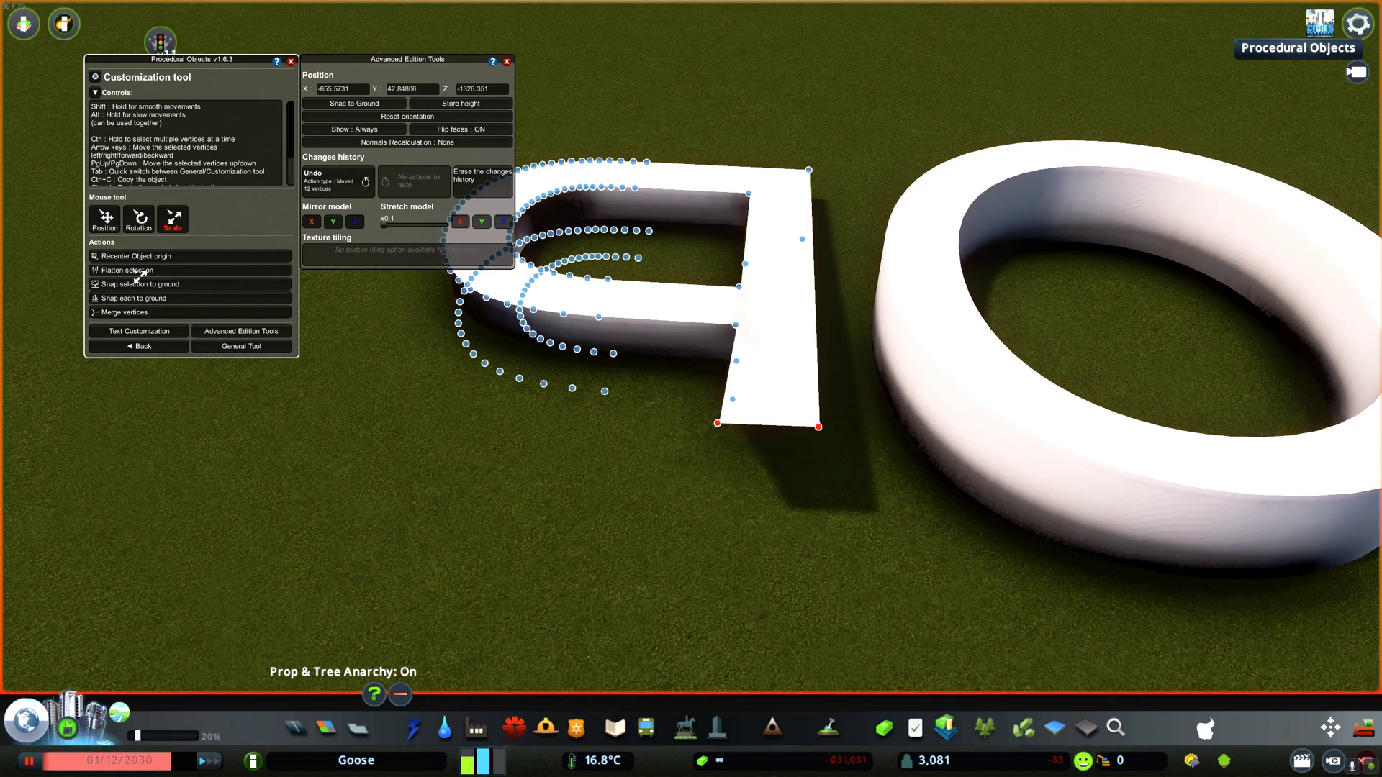
left_click(128, 314)
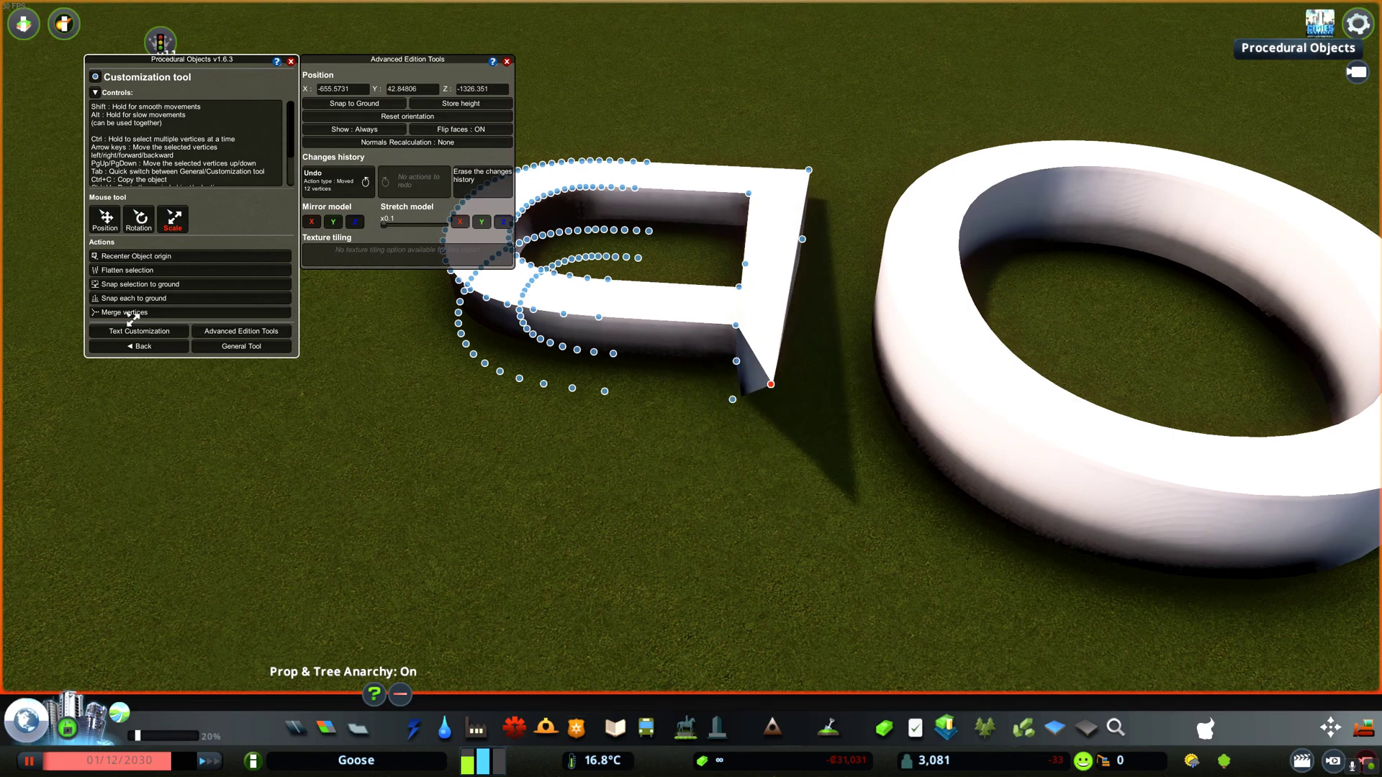
- Move the merged stem vertex back and forth along the stem to form a long pointed tip
key("Down")
key("Down")
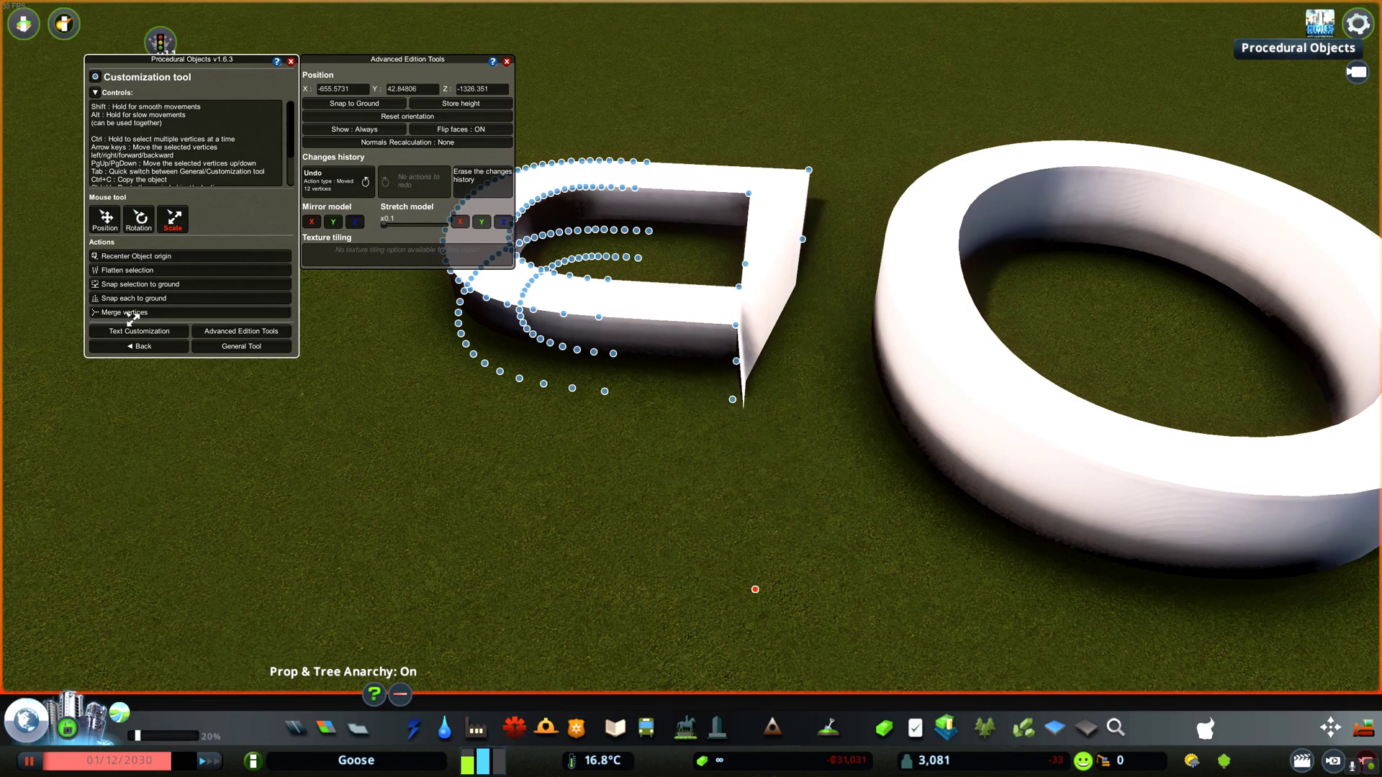
key("Up")
key("Down")
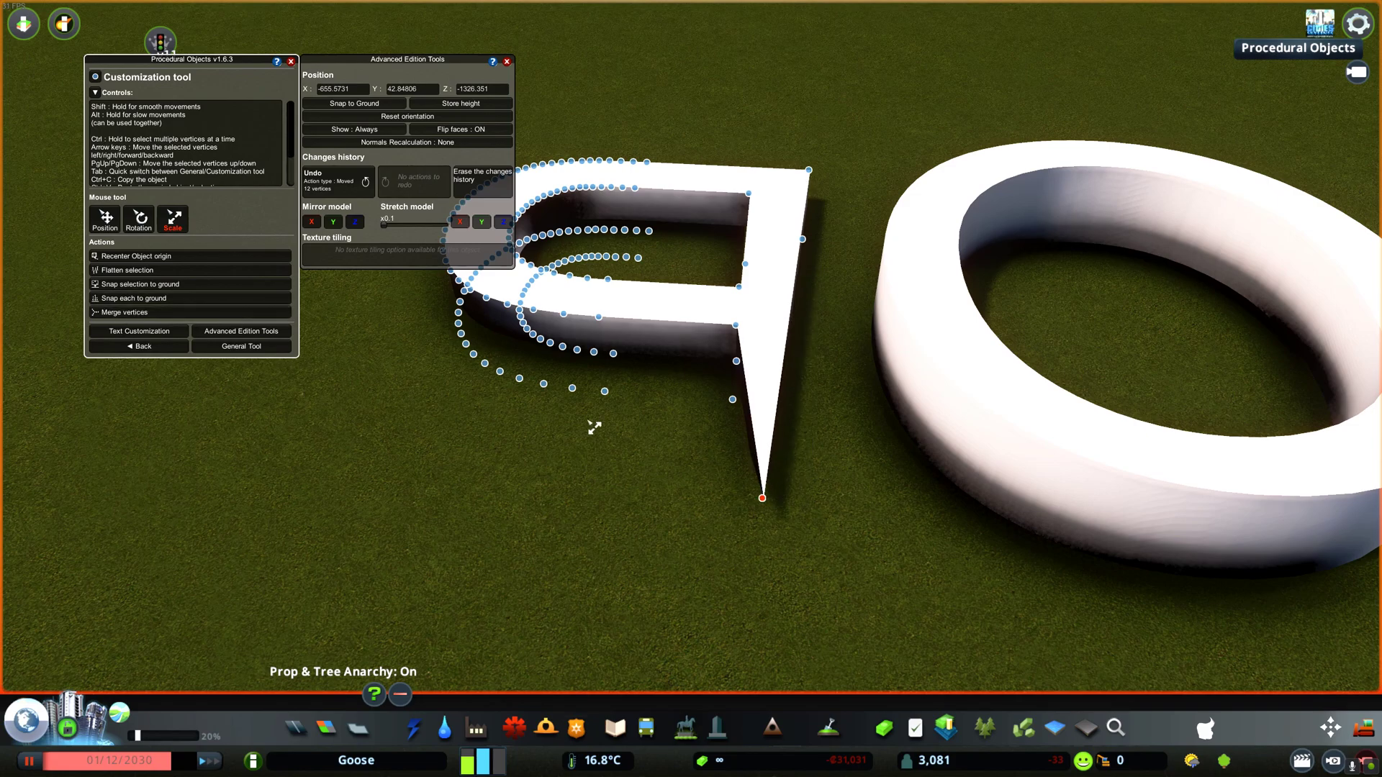
- Select the vertices along the lower part of the P's bowl, merge them, and undo the merge
left_click_drag(651, 425, 452, 286)
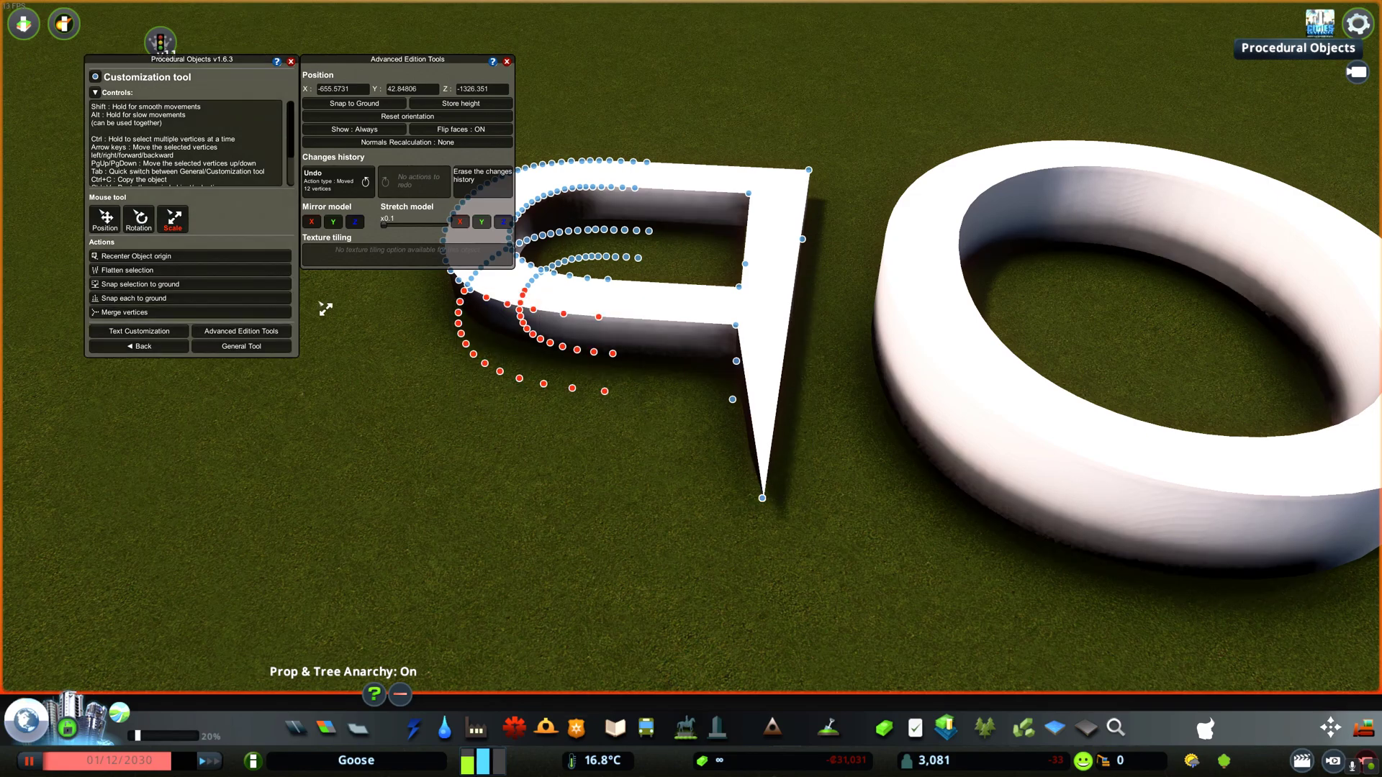
left_click(123, 312)
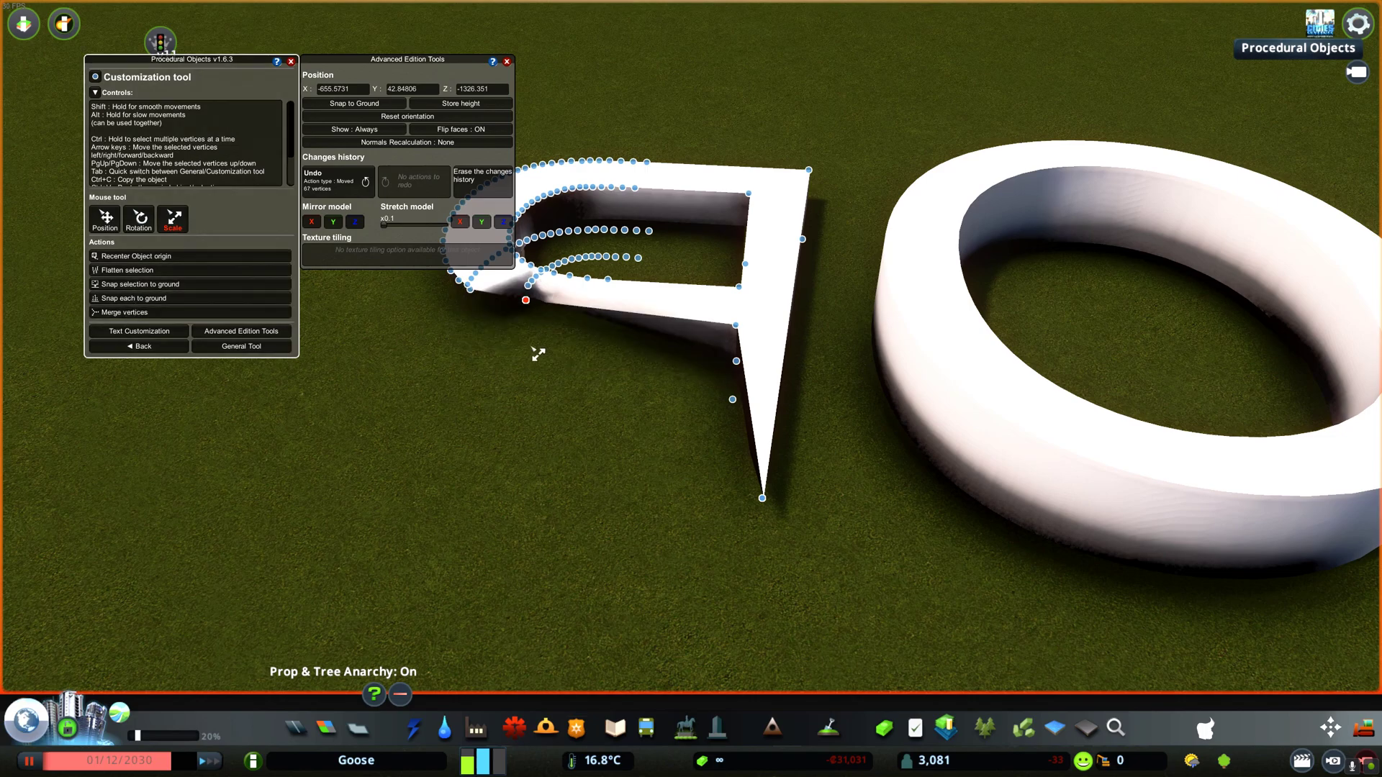
key("ctrl+z")
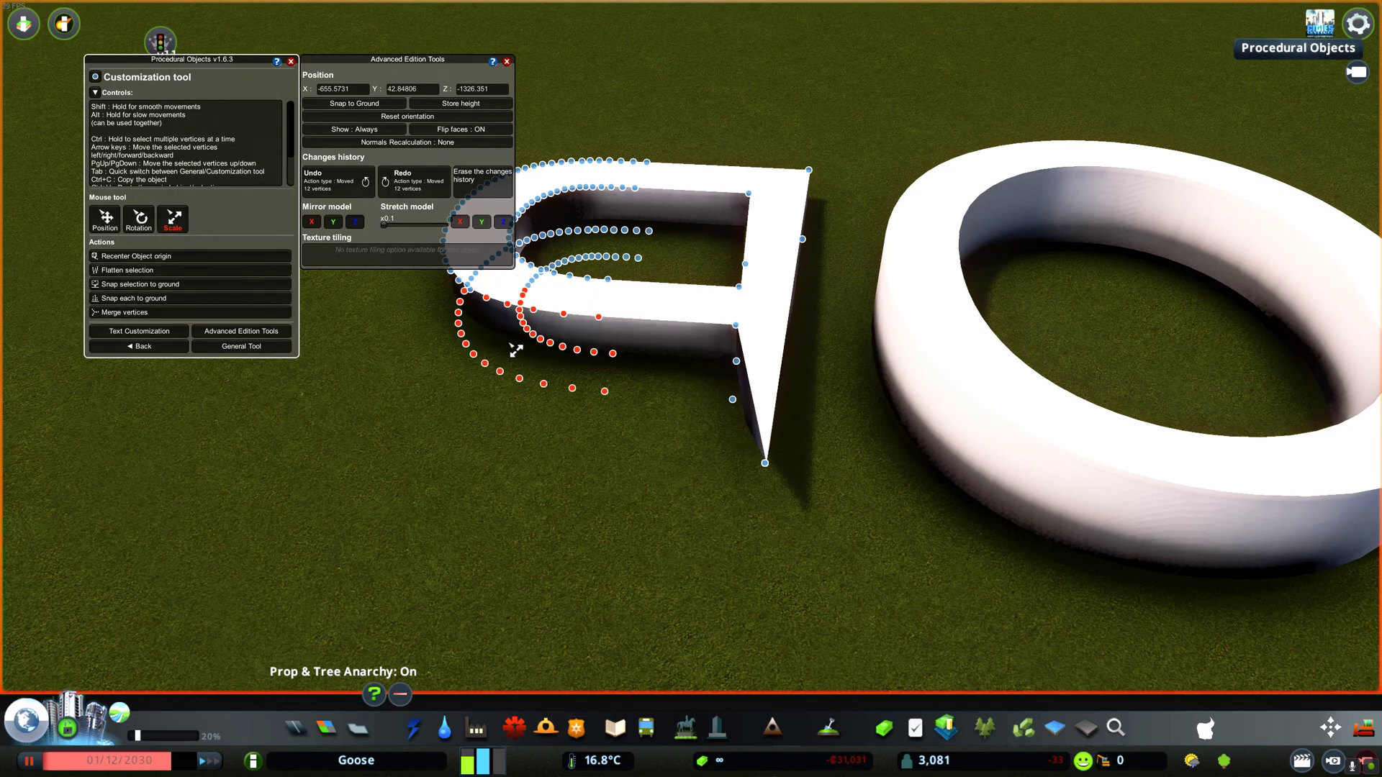
- Undo and redo the recent moves of the P's merged stem tip
key("ctrl+z")
key("ctrl+z")
key("ctrl+z")
key("ctrl+y")
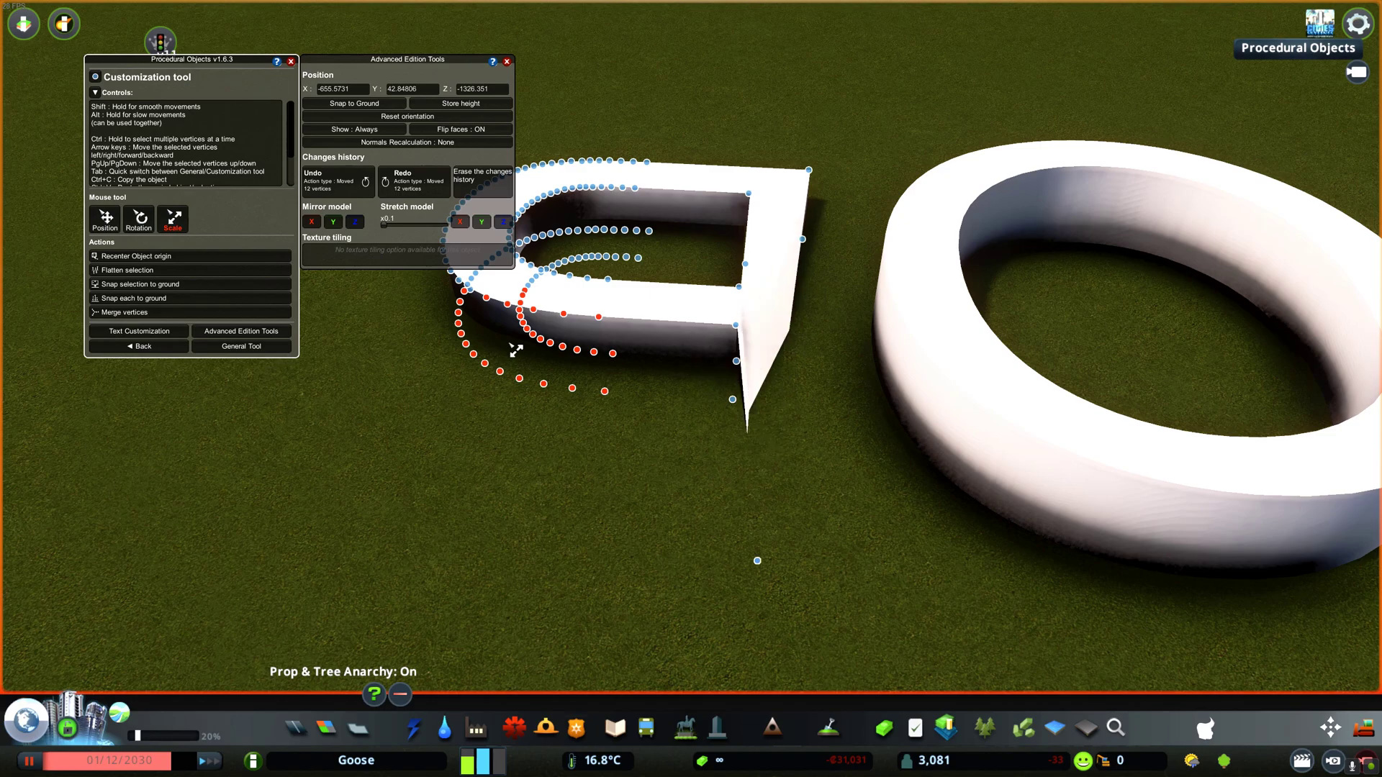
key("ctrl+z")
key("ctrl+z")
key("ctrl+y")
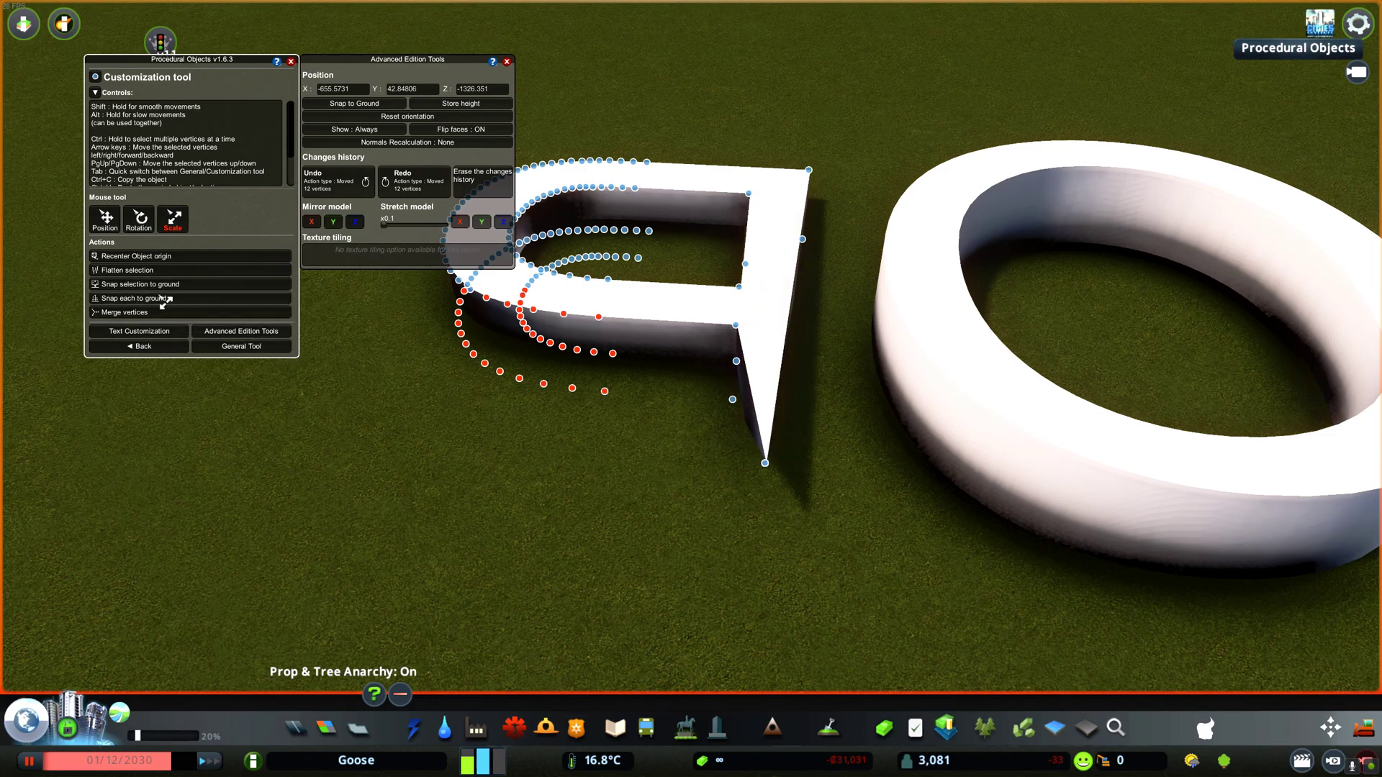
- Select the stem tip and the inner vertices where the stem meets the P's bowl, try reshaping them, and undo the change
left_click(851, 577)
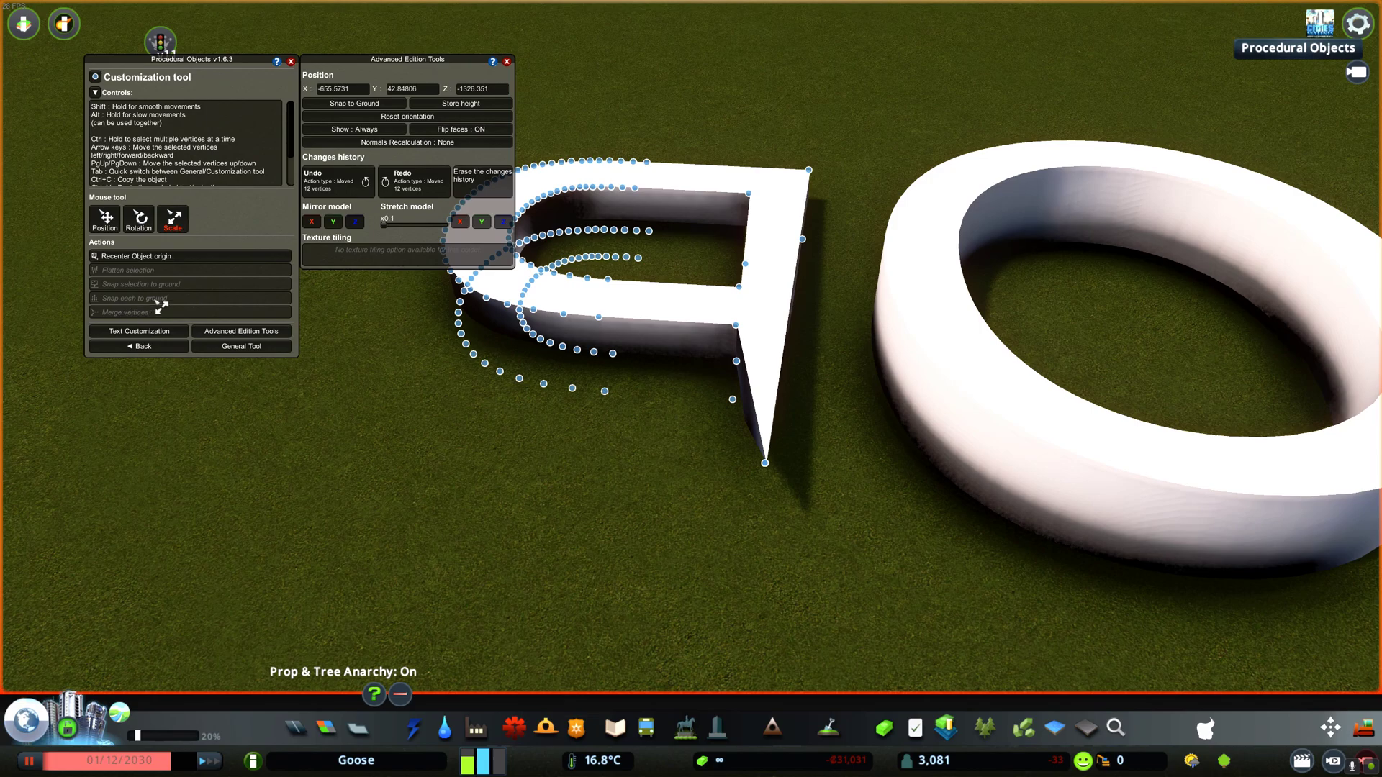
left_click_drag(852, 497, 709, 330)
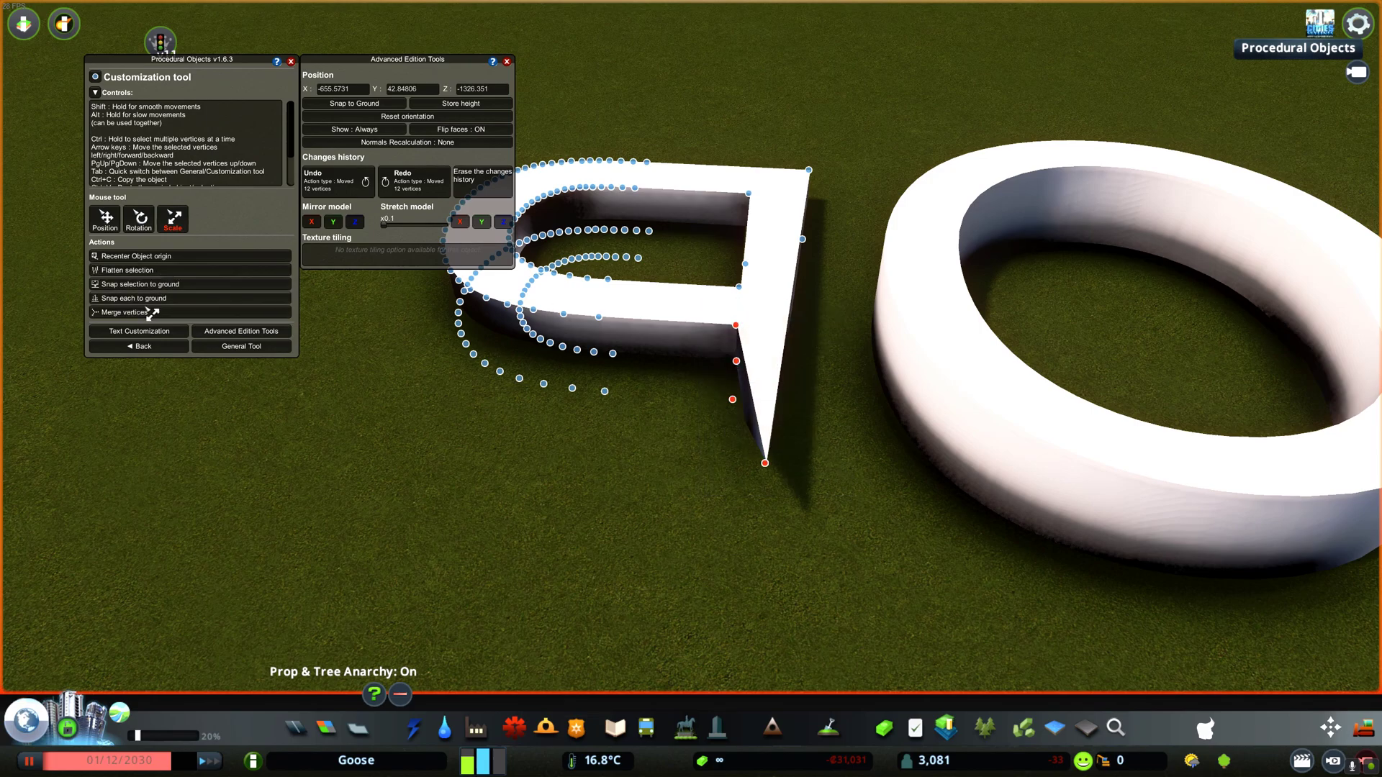
key("ctrl+z")
key("ctrl+y")
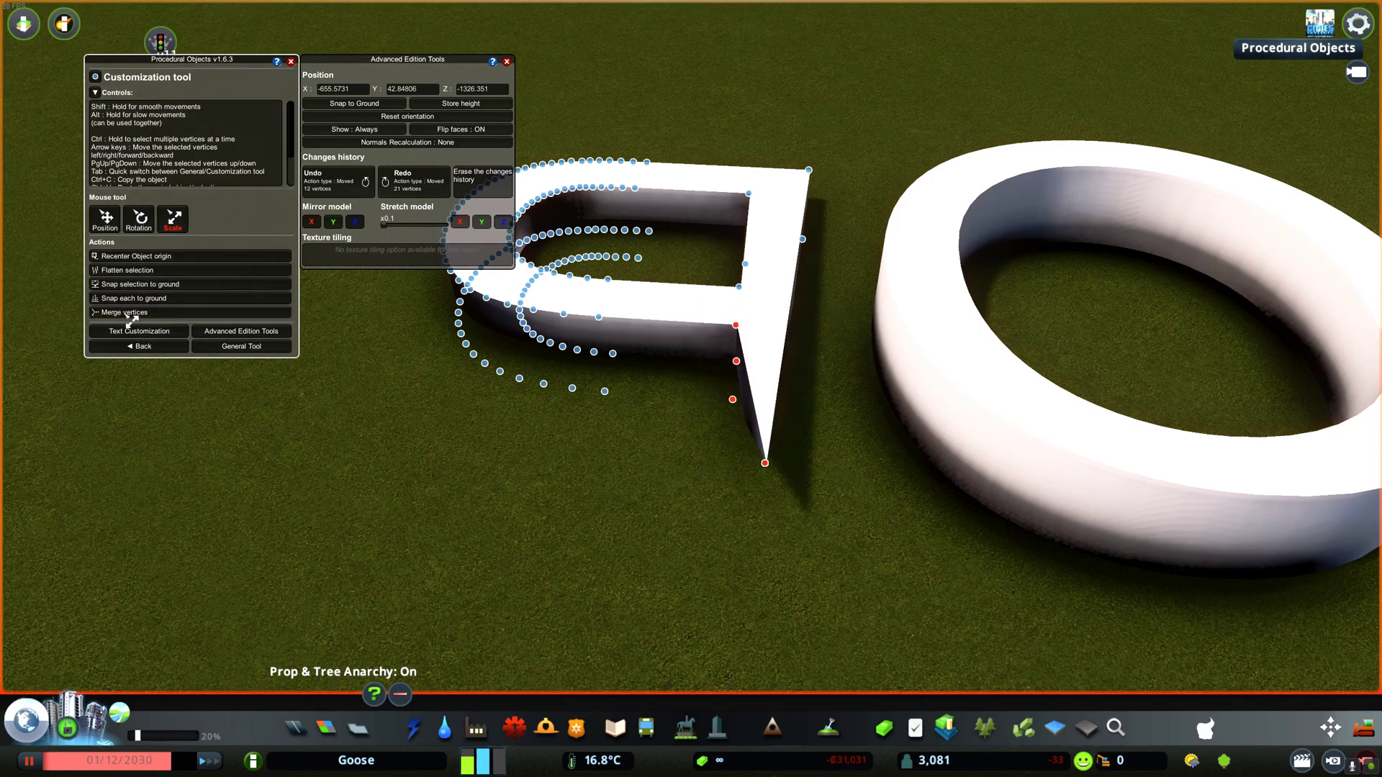
key("ctrl+y")
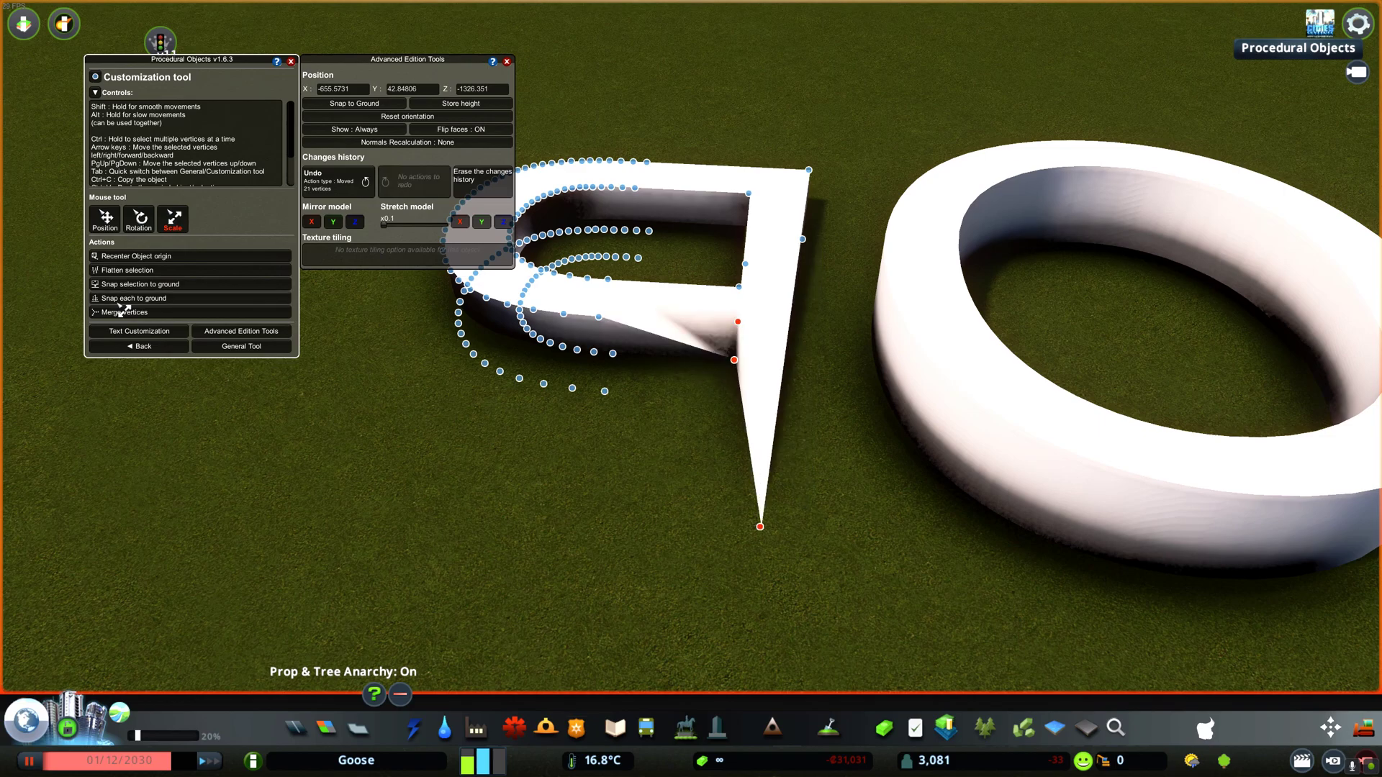
key("ctrl+z")
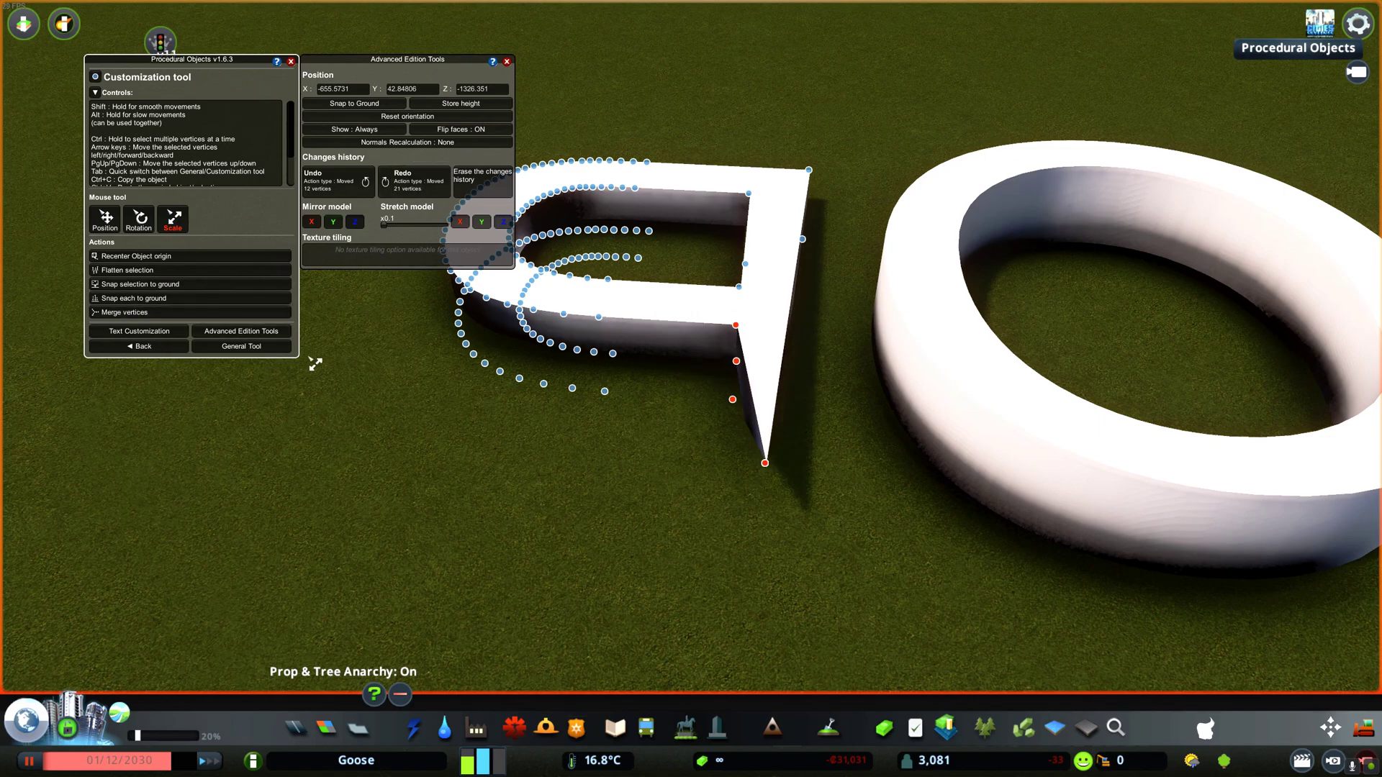
- Undo the remaining tip move, merge and flattening to restore the four-cornered end of the P's stem
scroll(494, 411, "down", 3)
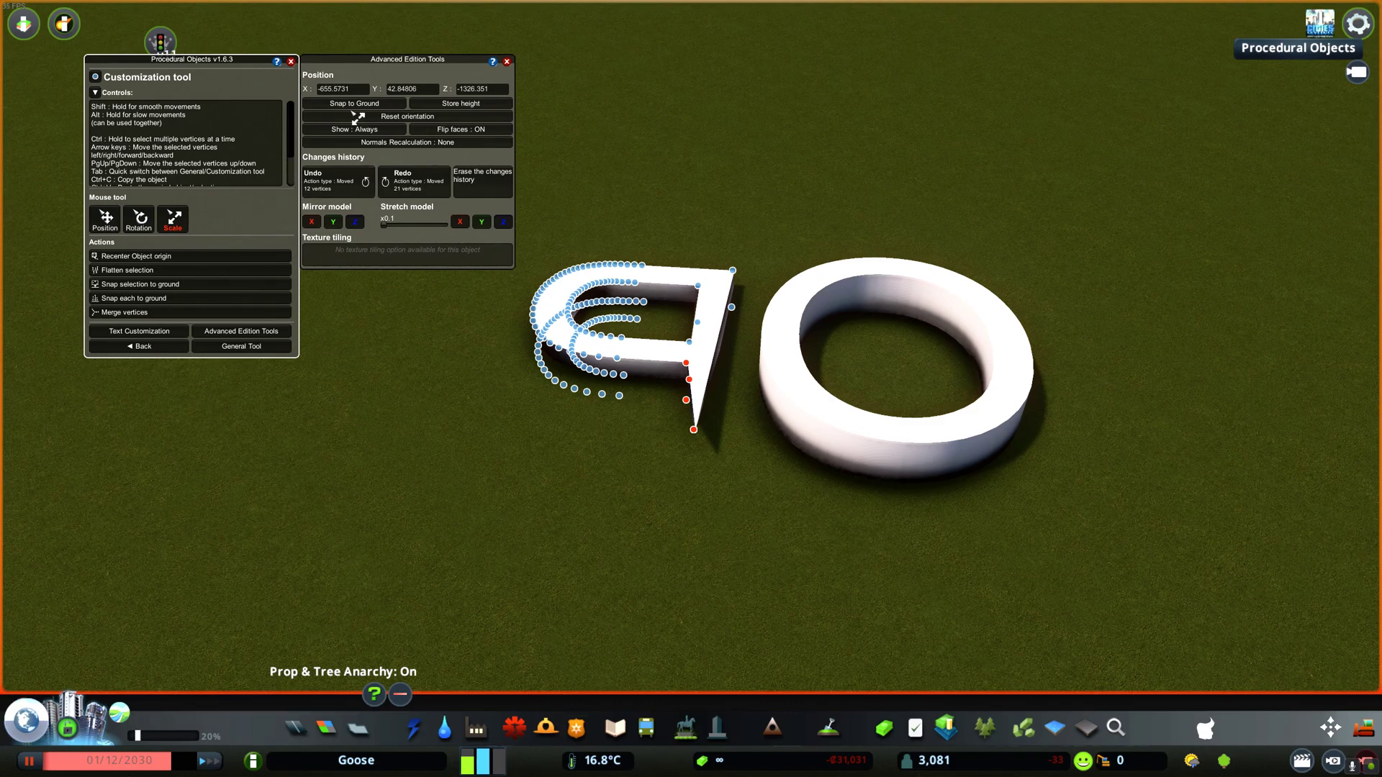
left_click(340, 184)
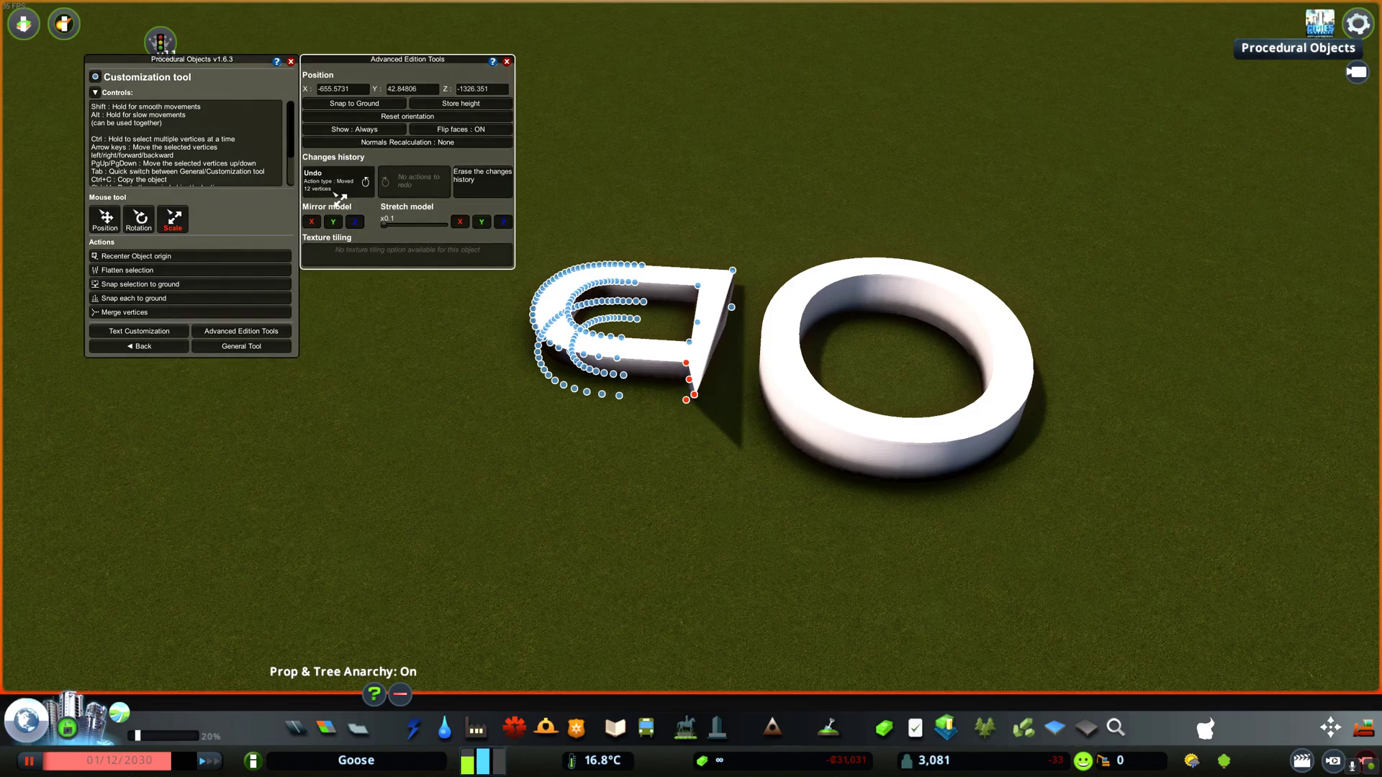
key("Down")
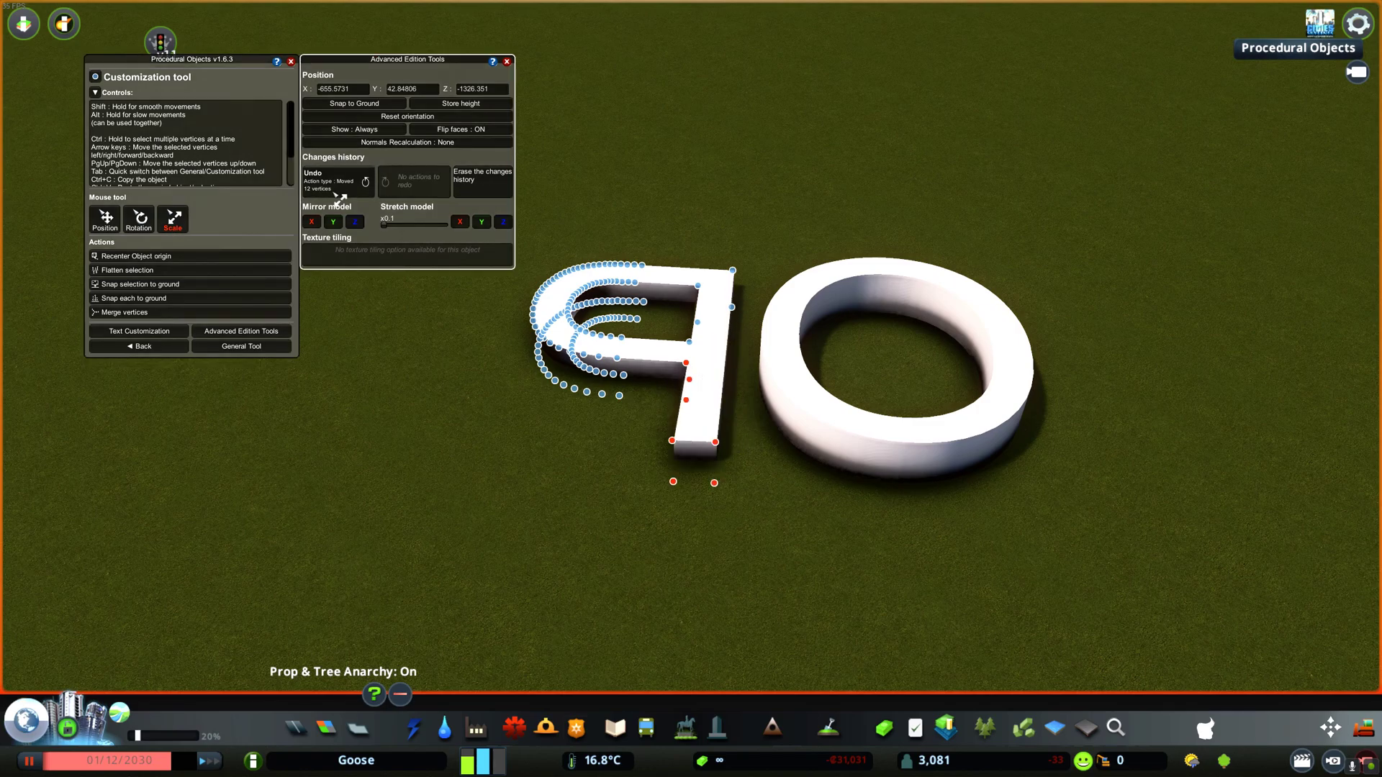
- Reopen the letter P in the General Tool, mirror it along the X axis, and close the Procedural Objects window
left_click(139, 346)
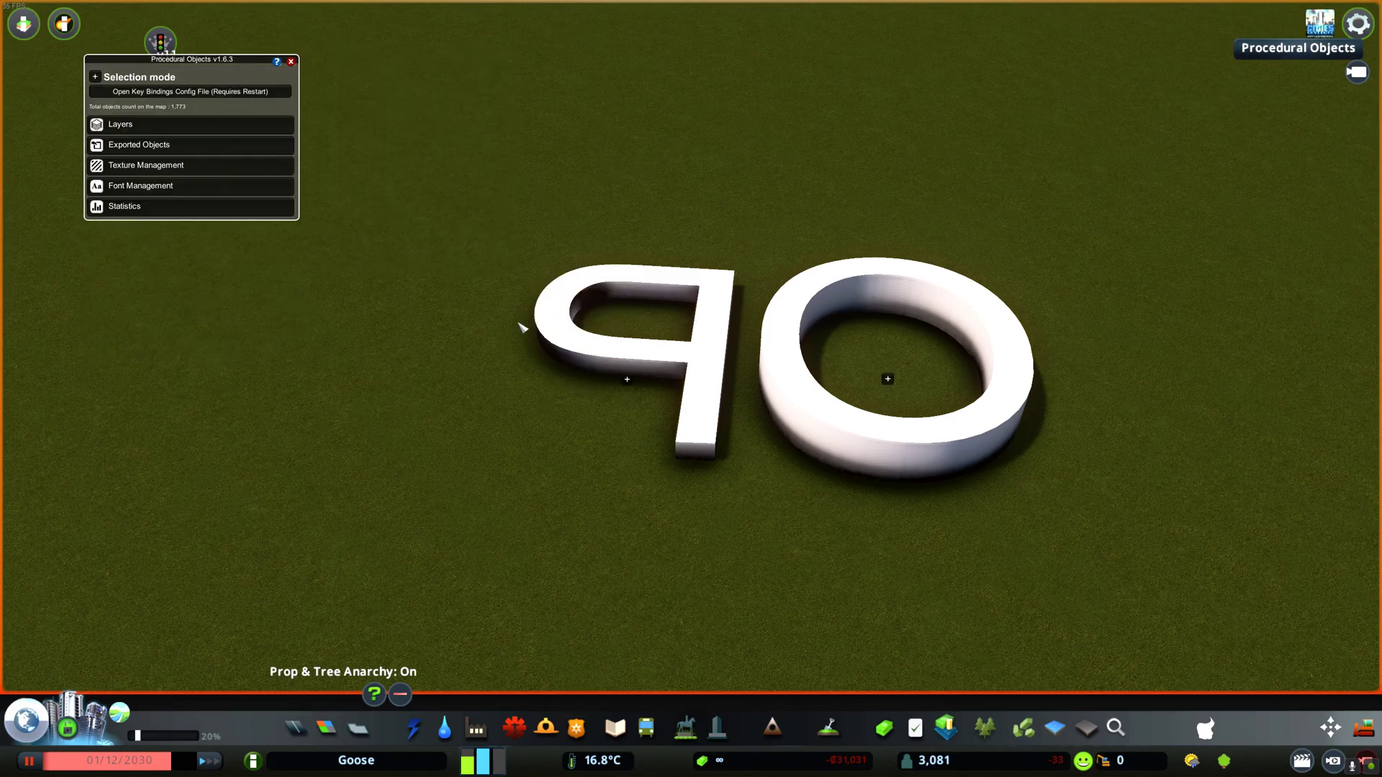
scroll(711, 350, "down", 5)
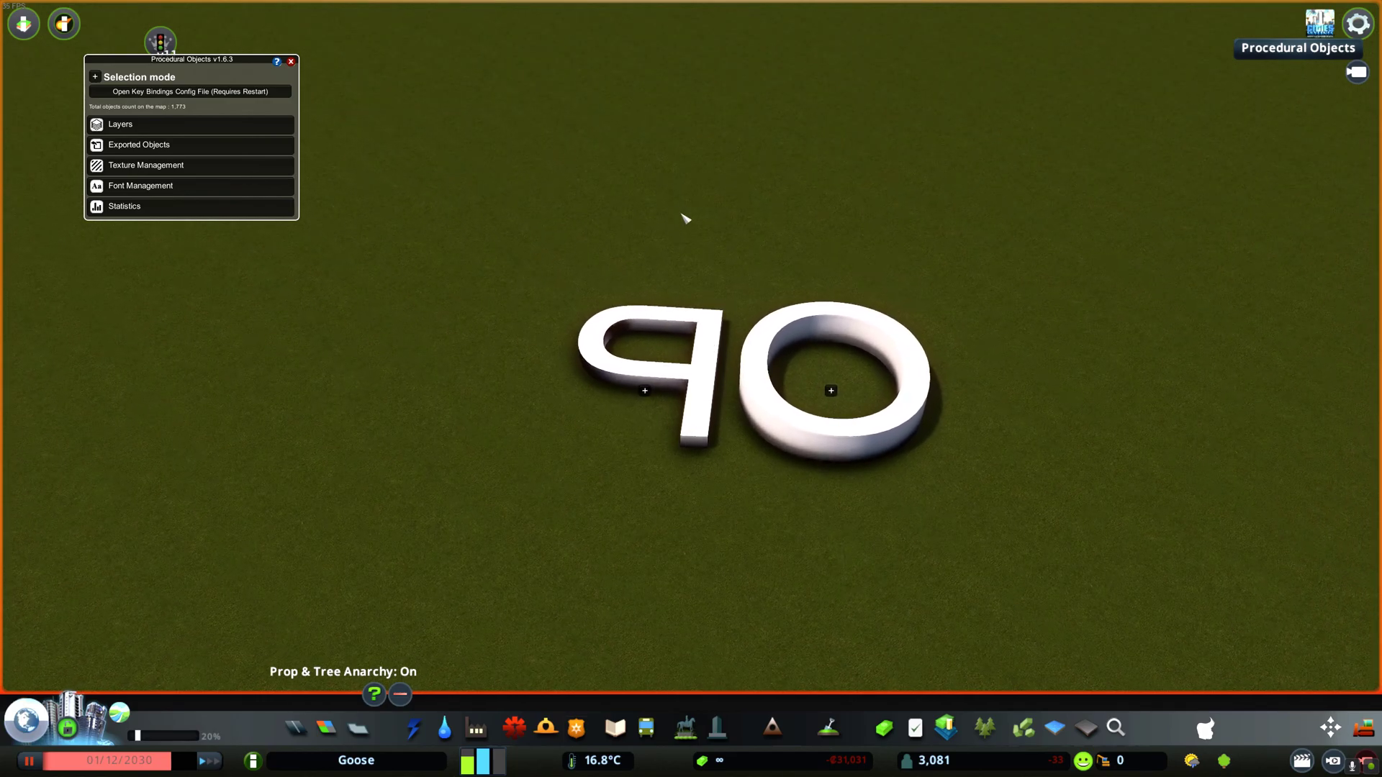
left_click(654, 399)
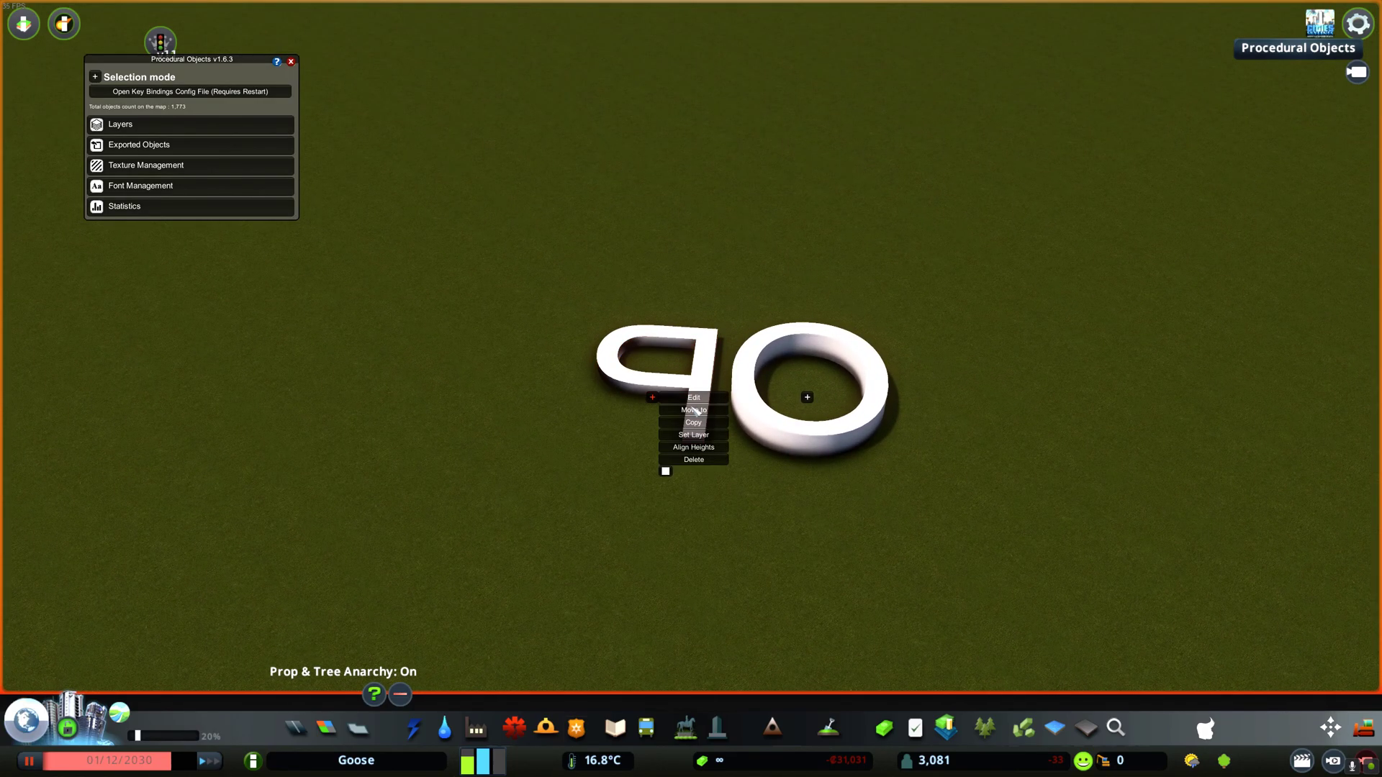
scroll(687, 390, "up", 2)
left_click(688, 392)
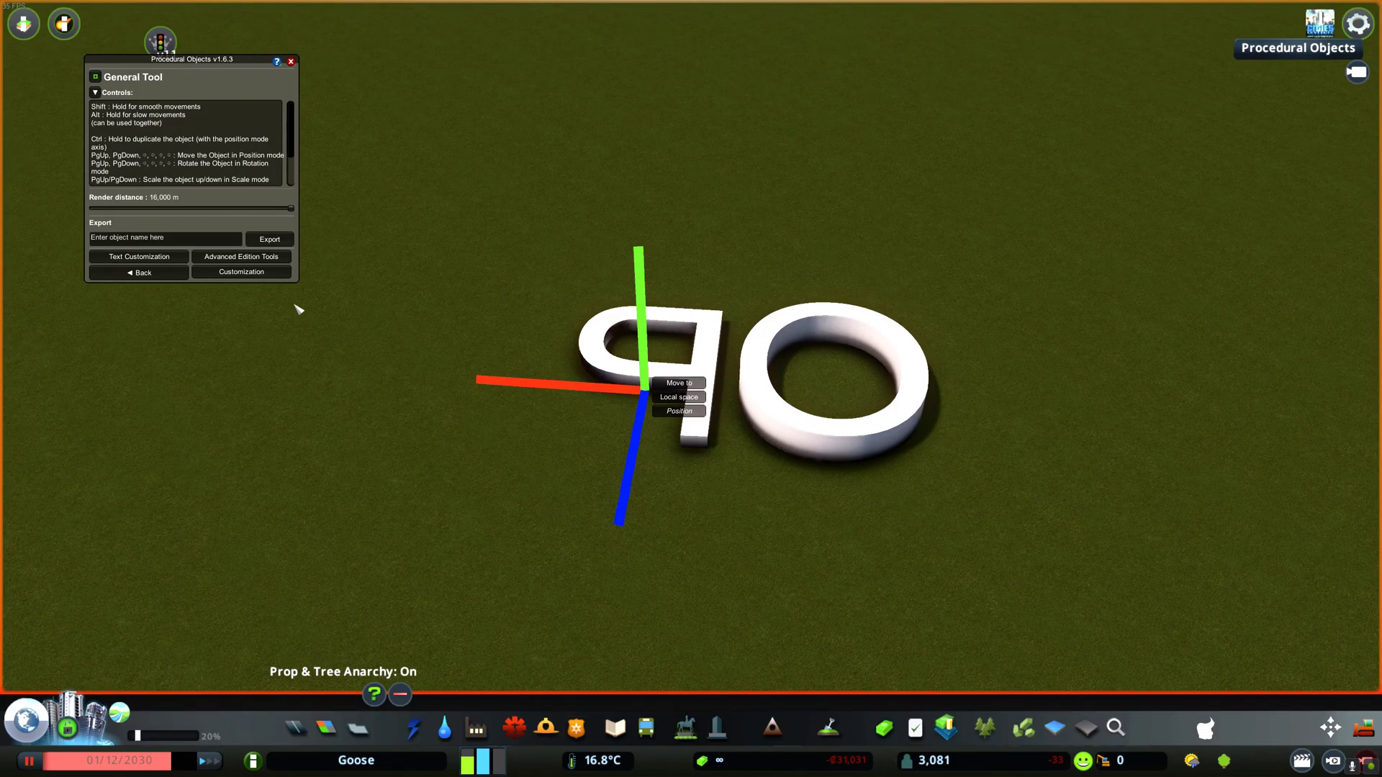
left_click(228, 258)
left_click(314, 222)
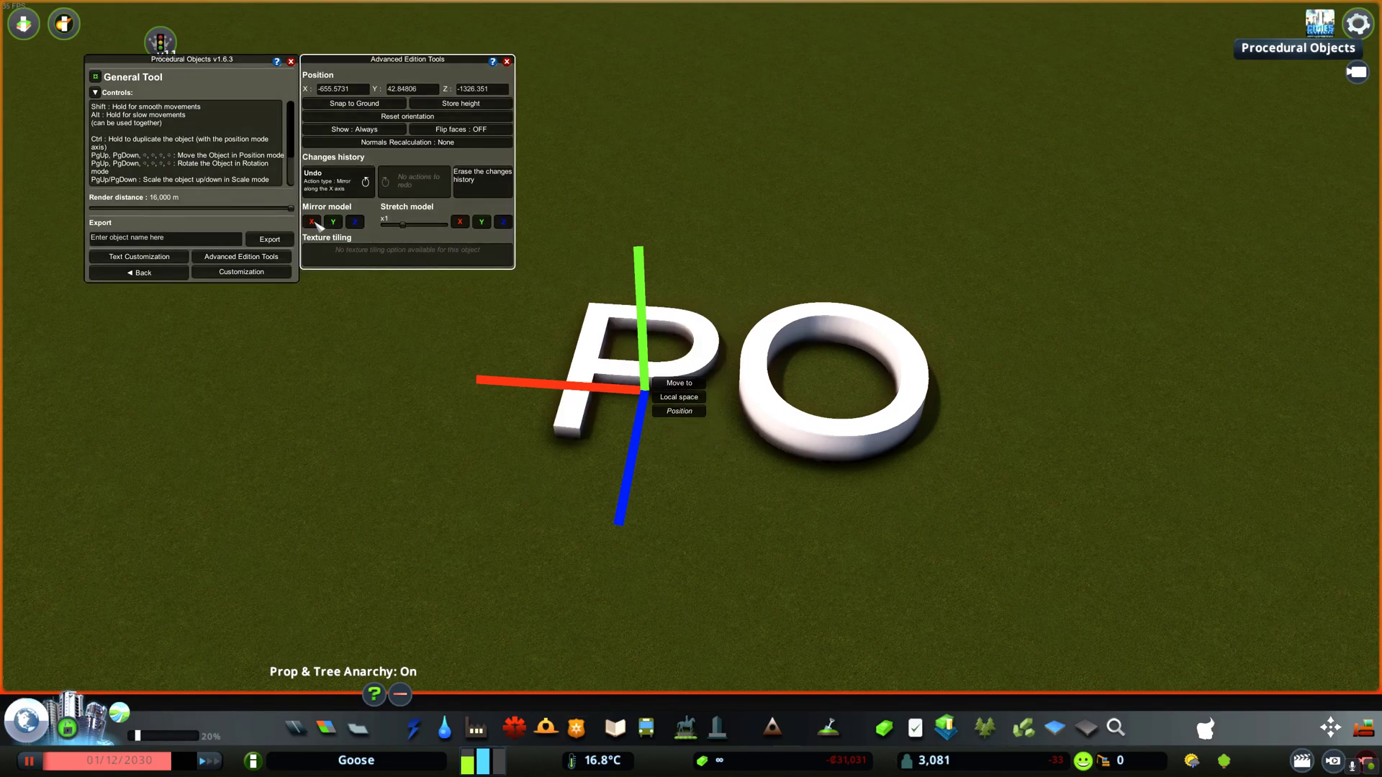
left_click(291, 63)
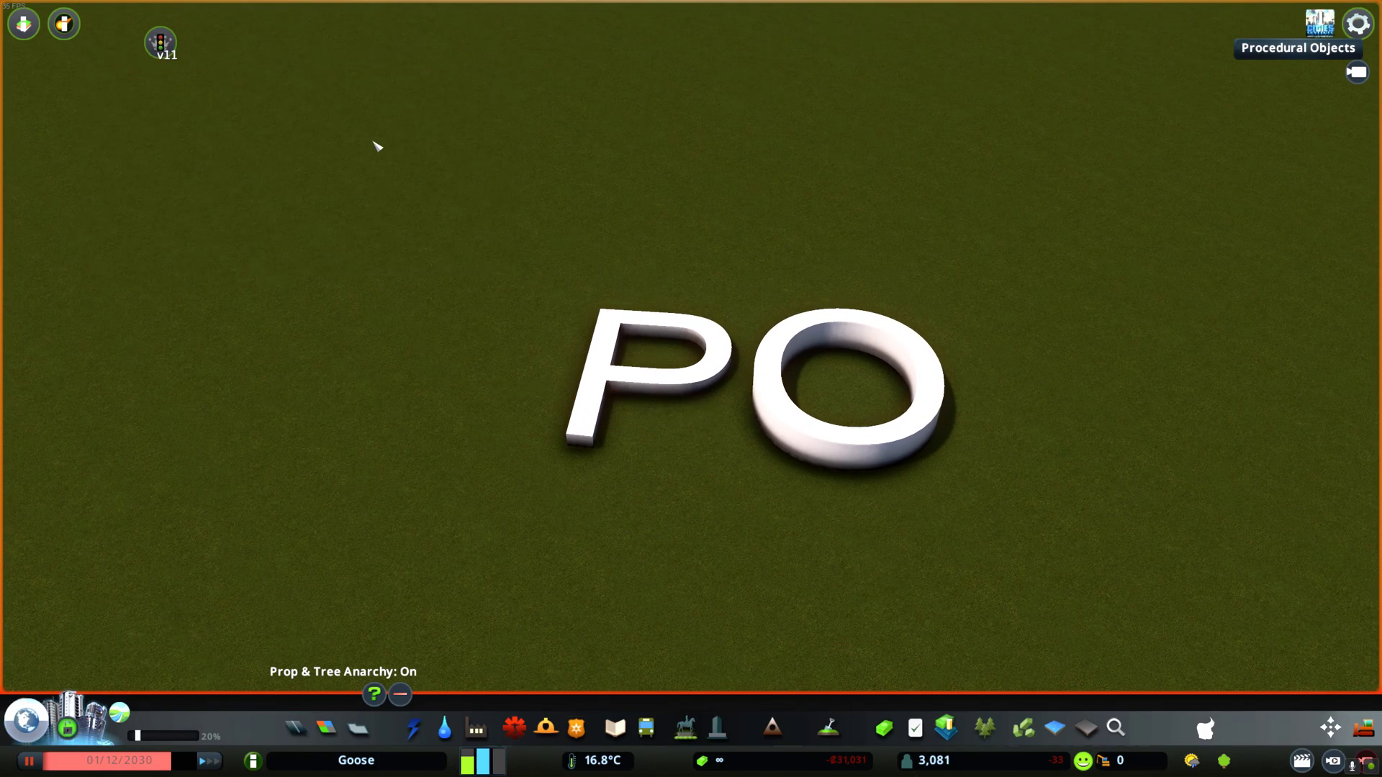